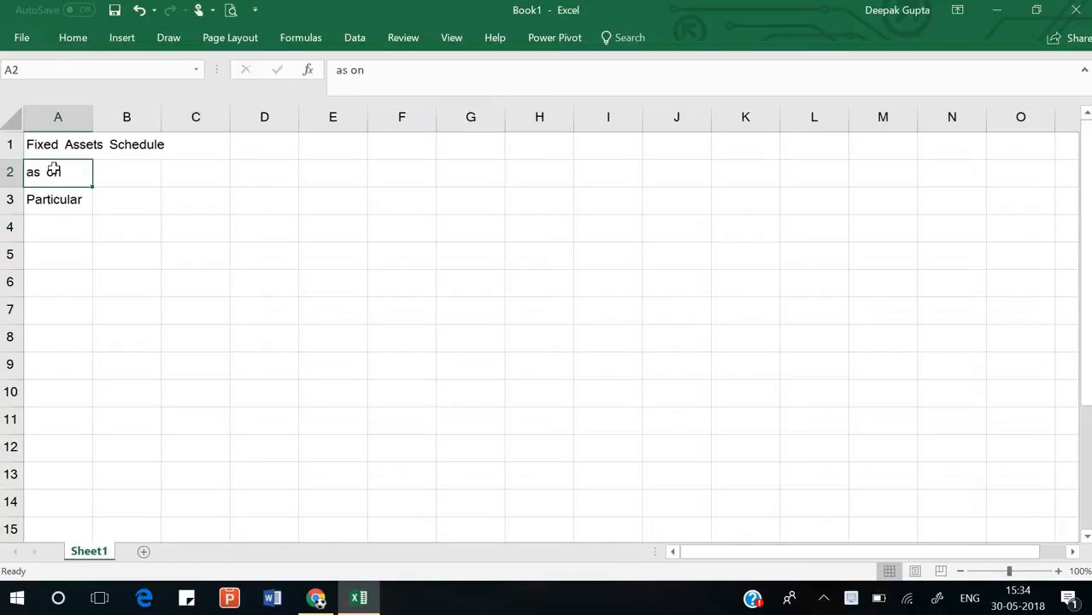
pyautogui.click(97, 139)
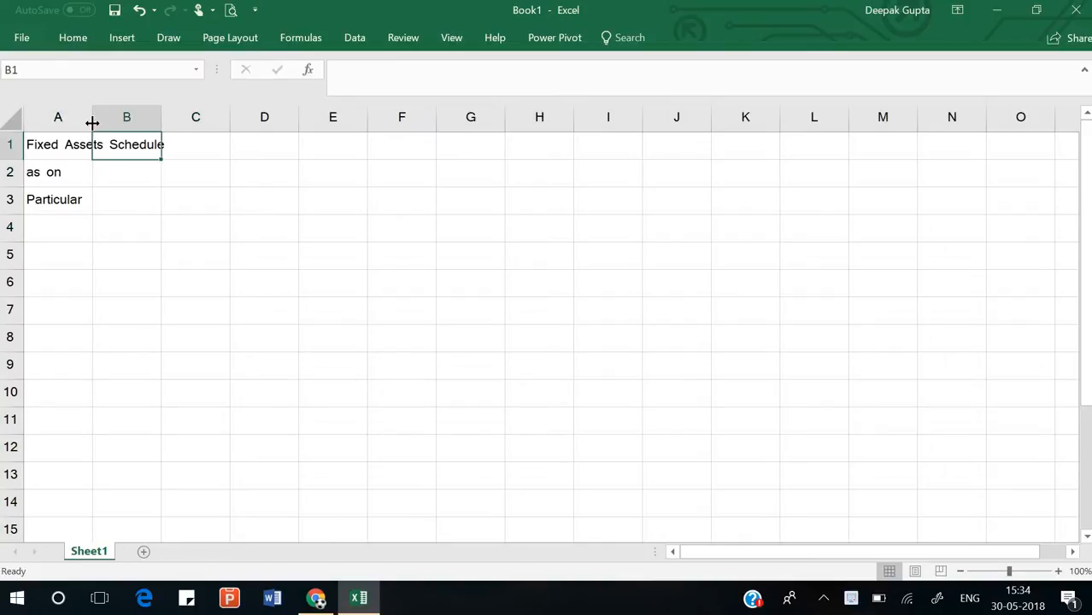
pyautogui.click(143, 222)
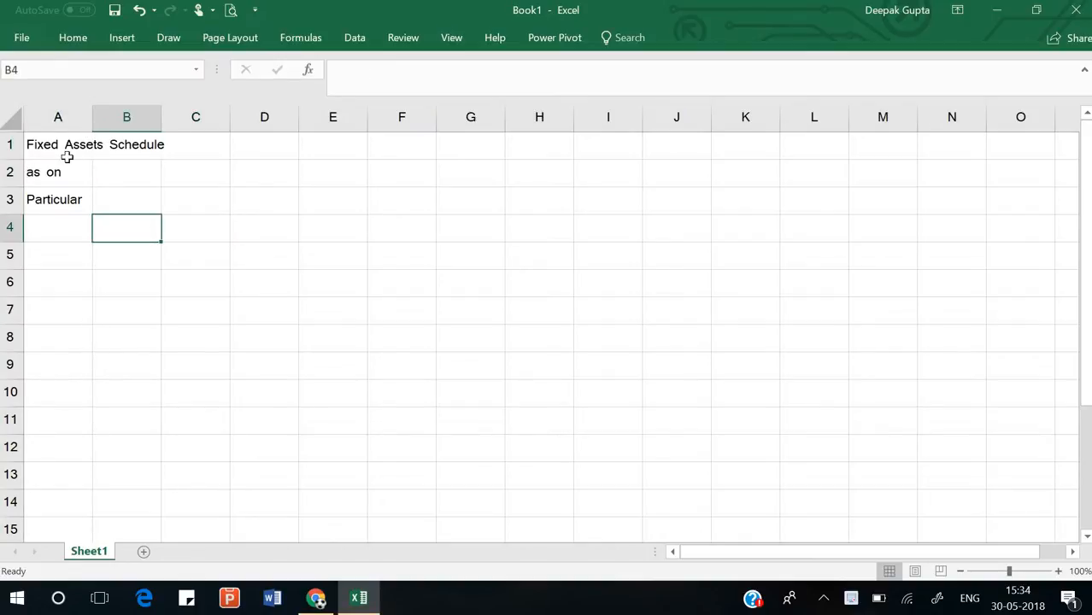
pyautogui.moveTo(51, 143); pyautogui.dragTo(398, 141)
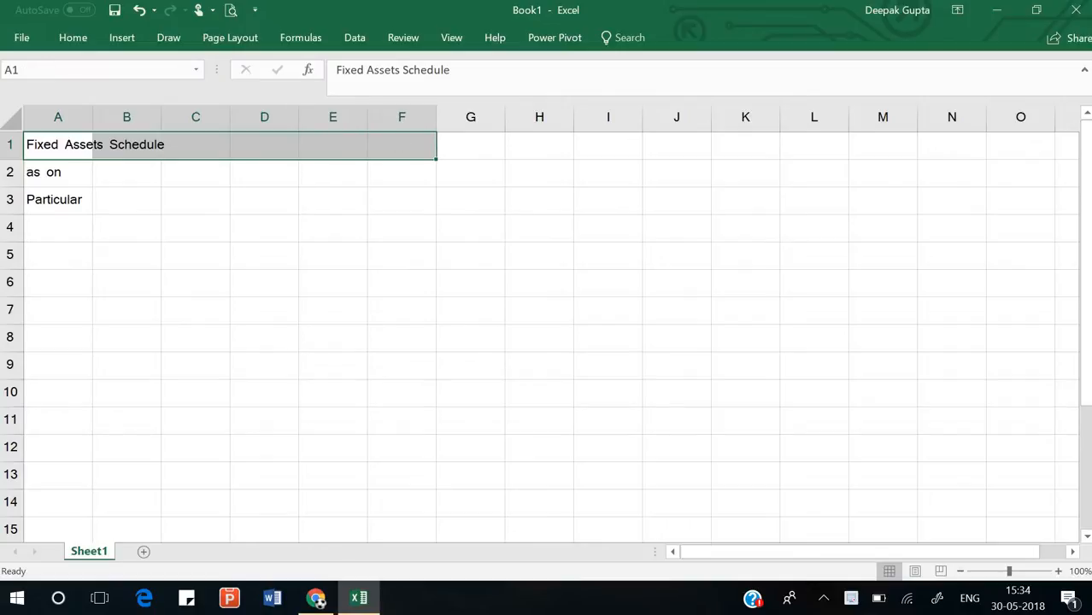
pyautogui.click(49, 179)
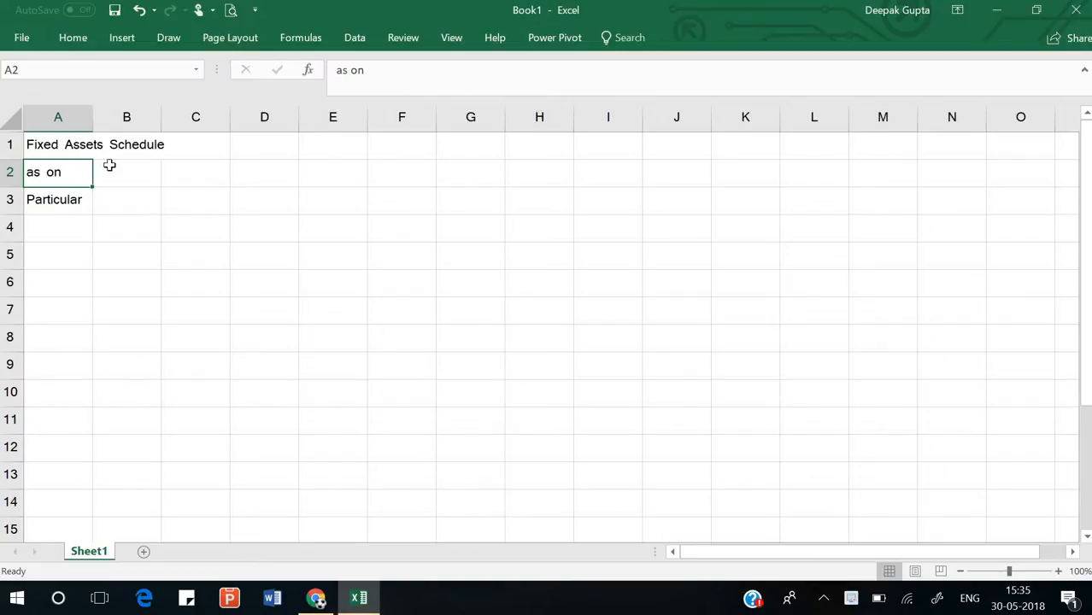
pyautogui.click(57, 202)
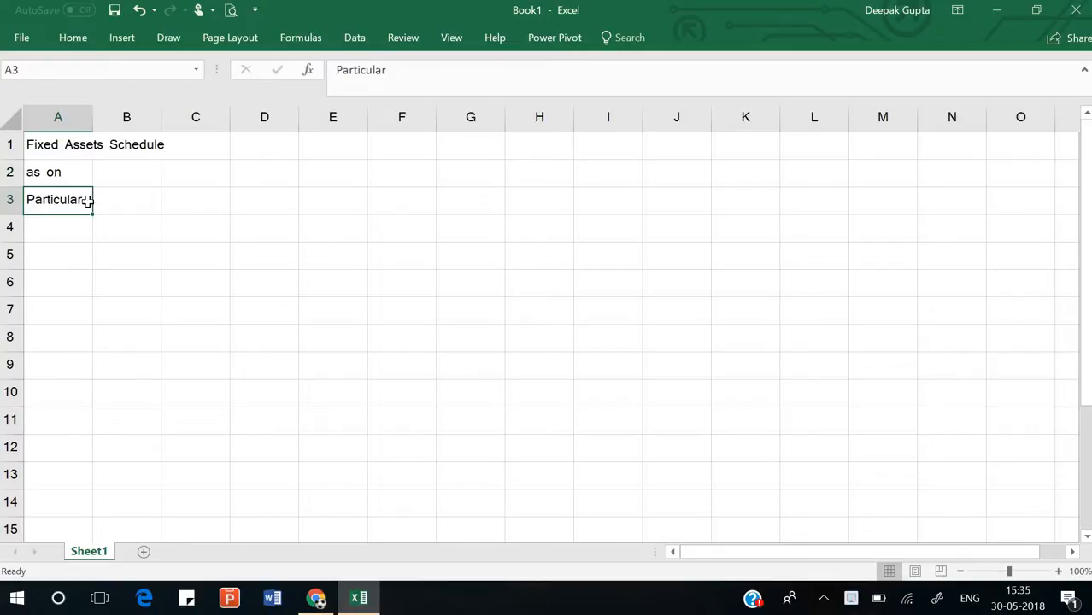
pyautogui.click(113, 200)
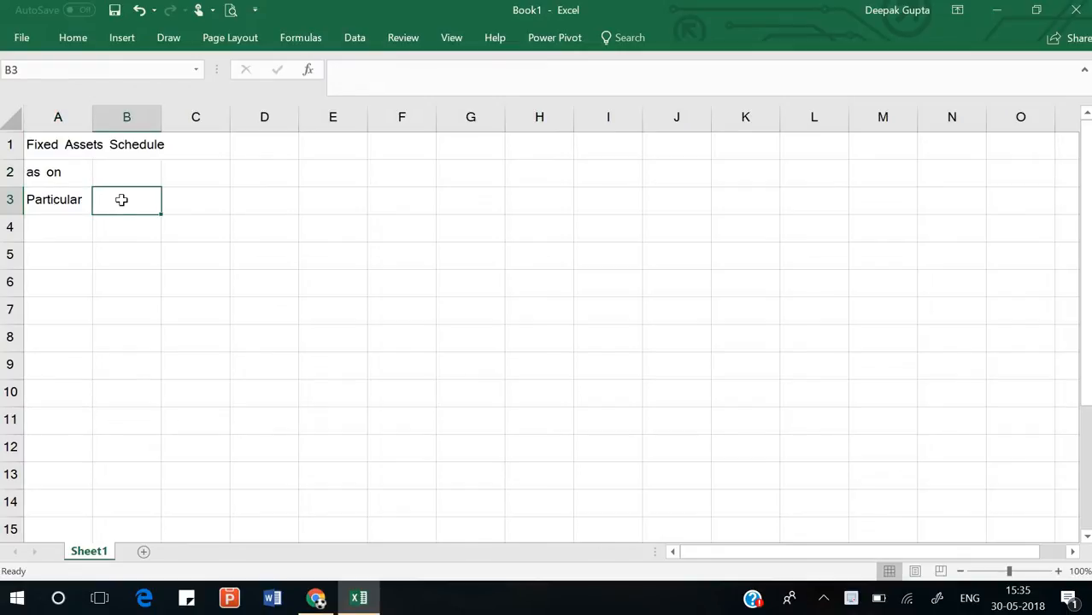
pyautogui.click(62, 203)
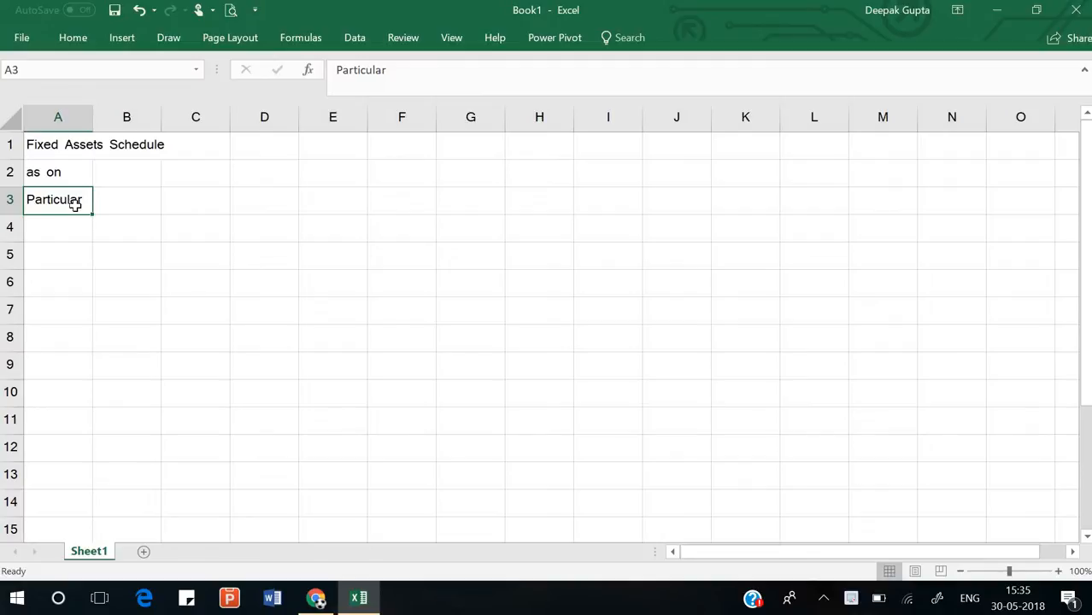
# - Enter the heading Gross Block in cell B3, beside Particular
pyautogui.click(138, 199)
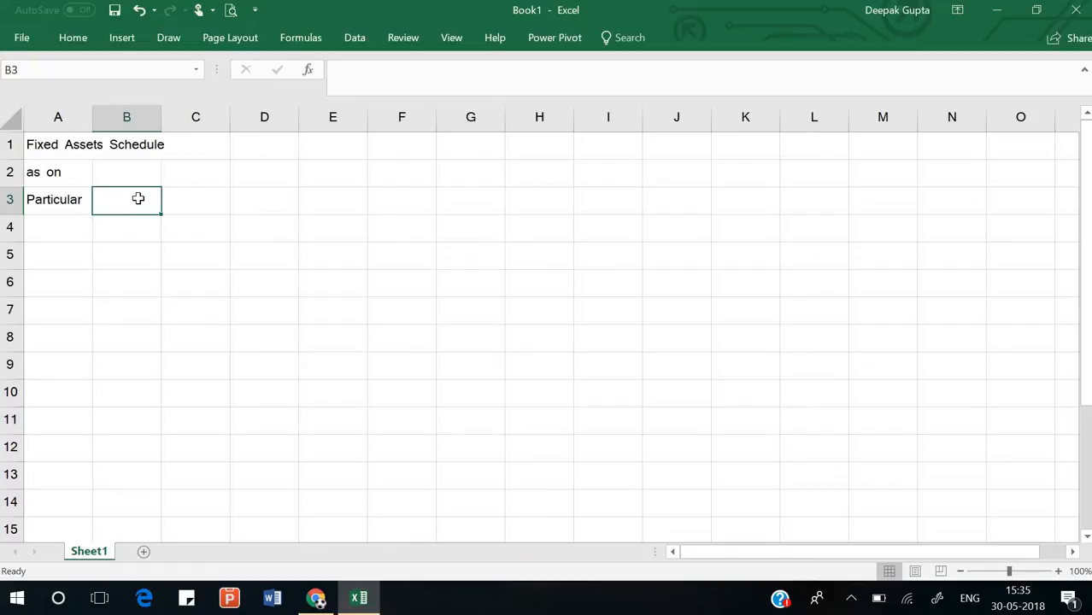
pyautogui.write('G')
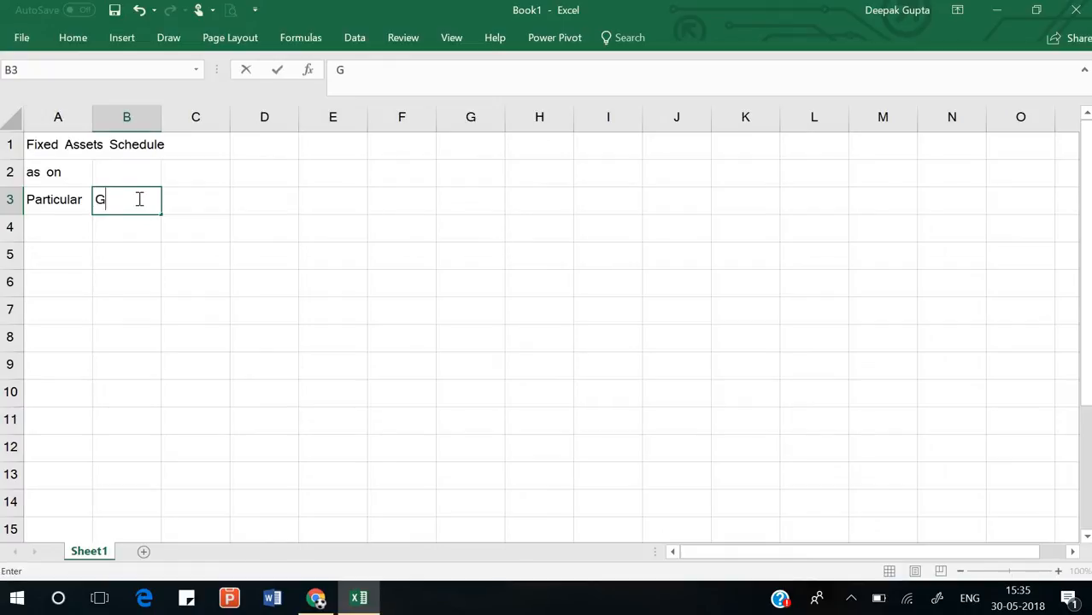
pyautogui.write('ross Block')
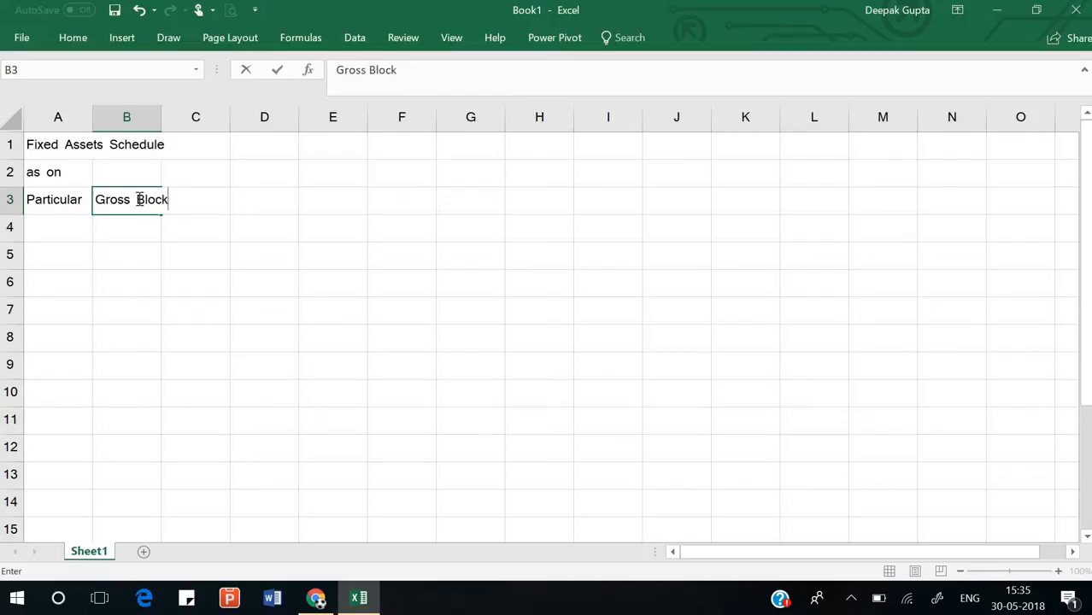
pyautogui.press('Return')
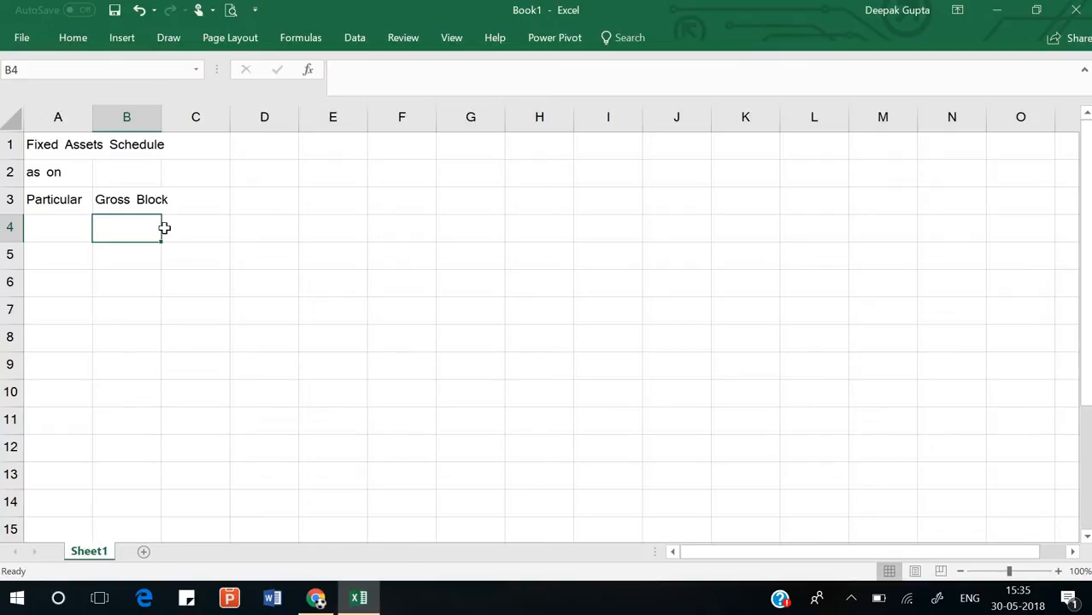
# - Enter the sub-heading Opening in cell B4 under Gross Block, correcting its spelling
pyautogui.write('Opein')
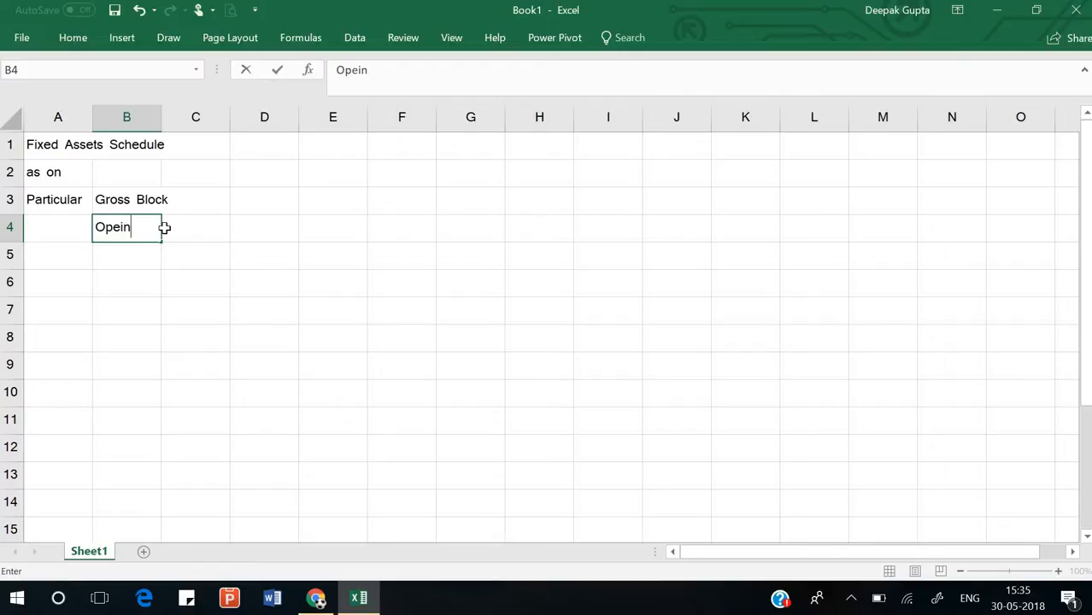
pyautogui.write('ing')
pyautogui.press('Return')
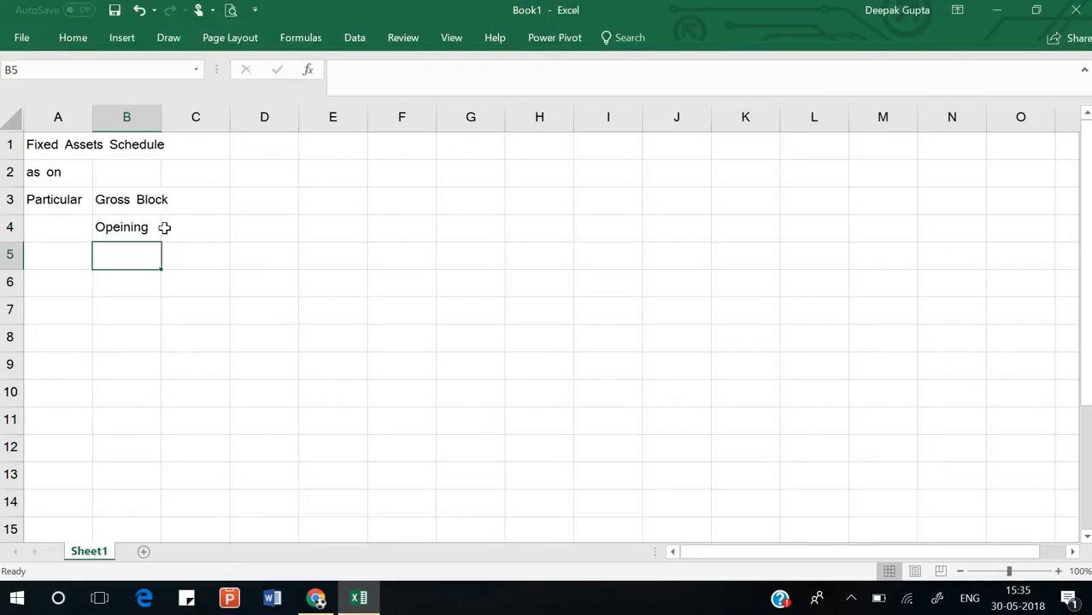
pyautogui.press('Up')
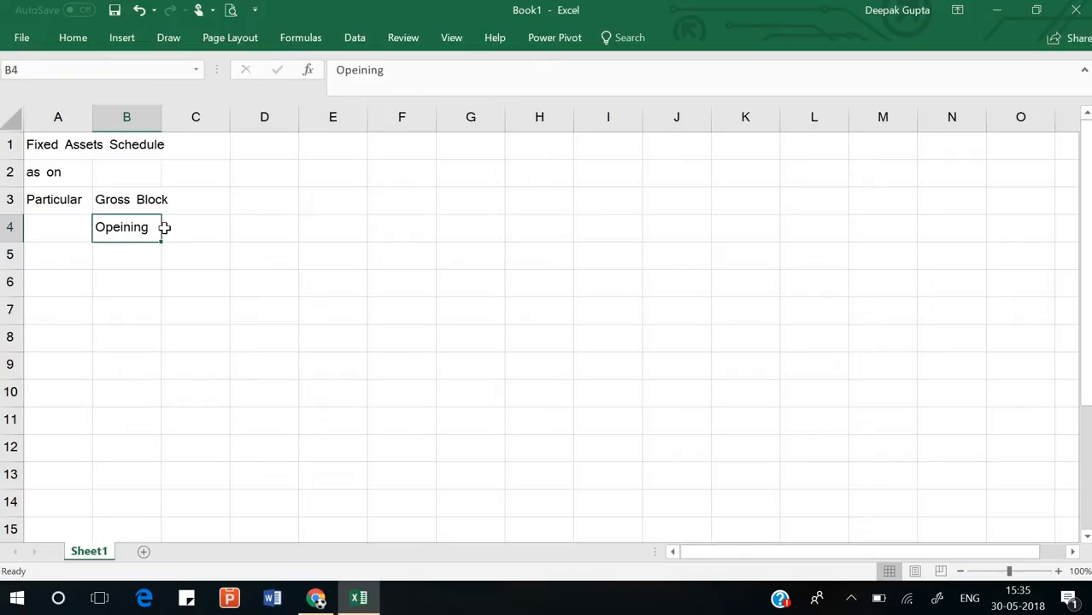
pyautogui.press('F2')
pyautogui.press('Left')
pyautogui.press('Left')
pyautogui.press('Left')
pyautogui.press('Left')
pyautogui.press('Left')
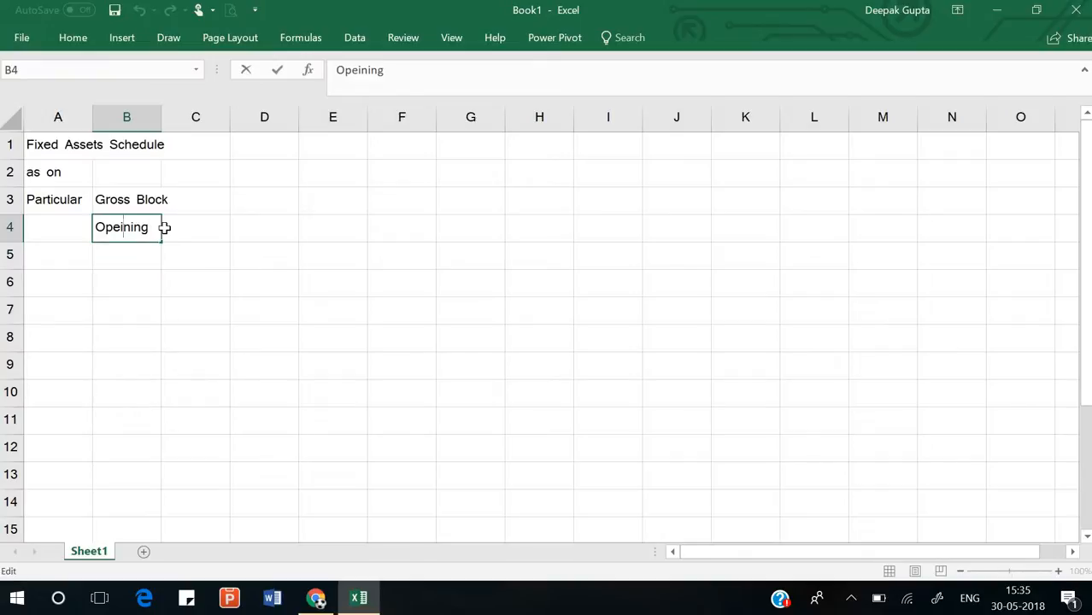
pyautogui.press('Delete')
pyautogui.press('Return')
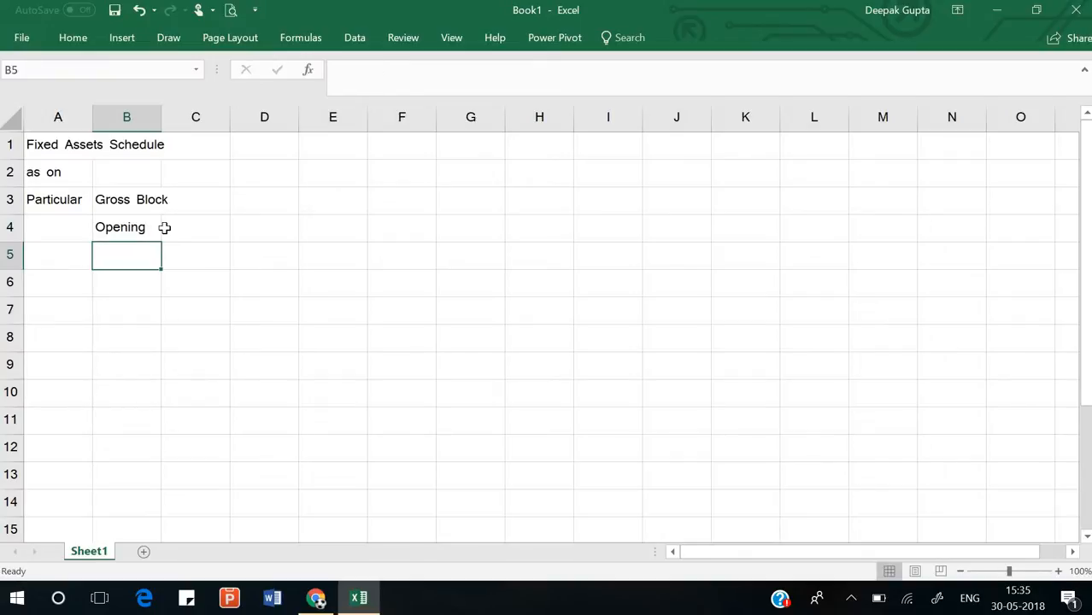
# - Enter the sub-heading Addition in cell C4, beside Opening
pyautogui.click(165, 228)
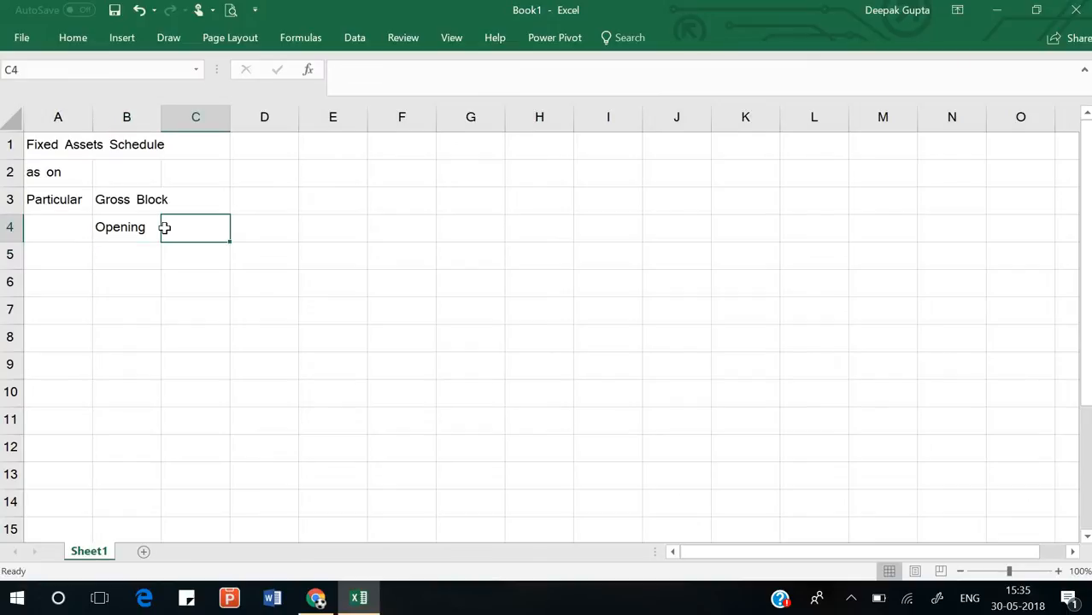
pyautogui.write('Addit')
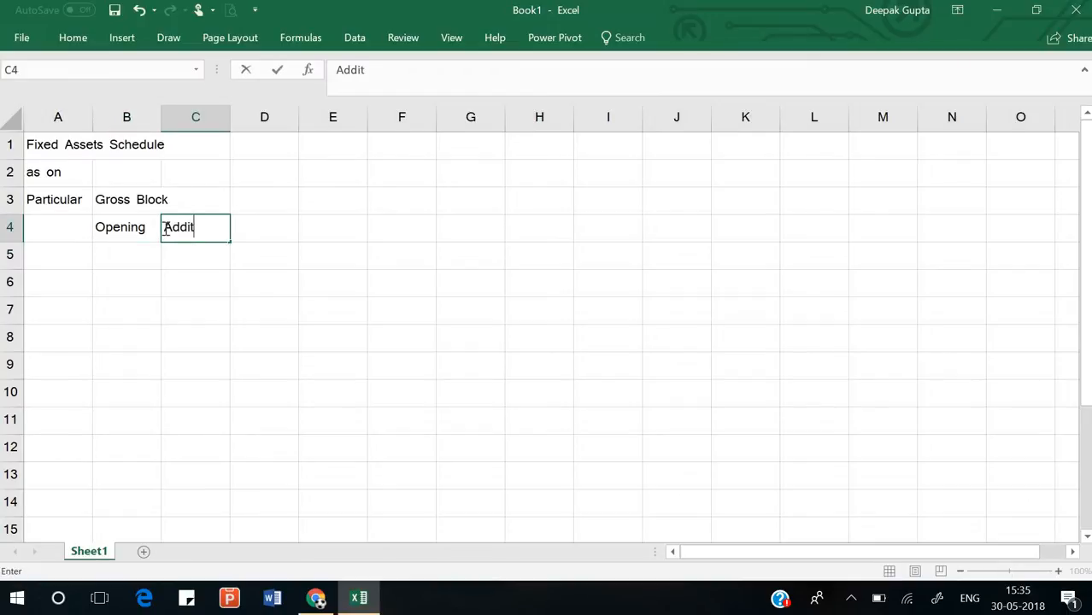
pyautogui.write('ion')
pyautogui.press('Return')
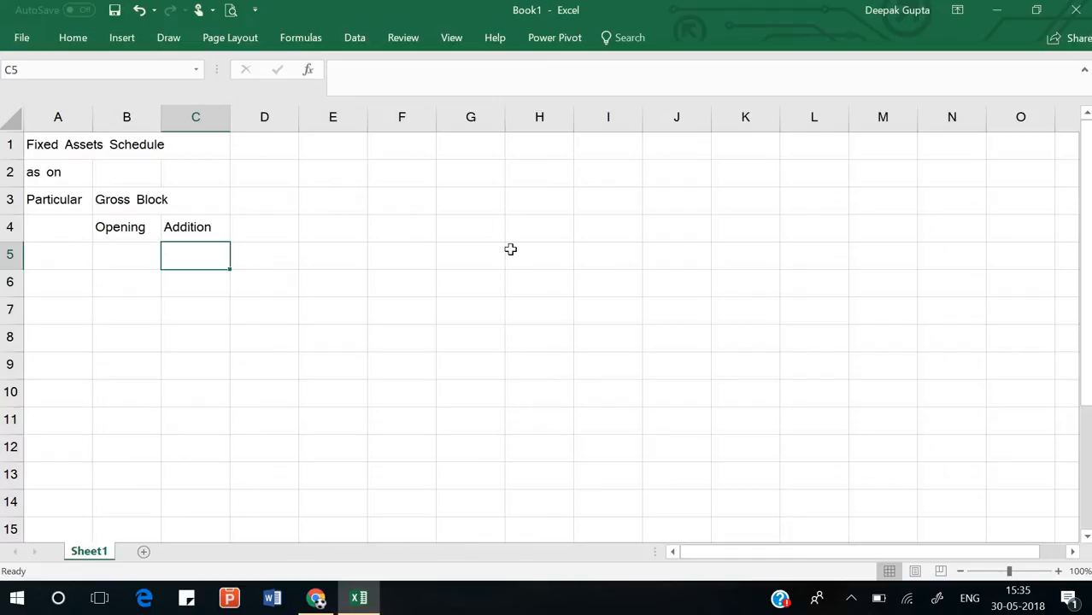
# - Enter the sub-heading Deduction in cell D4, beside Addition
pyautogui.press('Up')
pyautogui.press('Right')
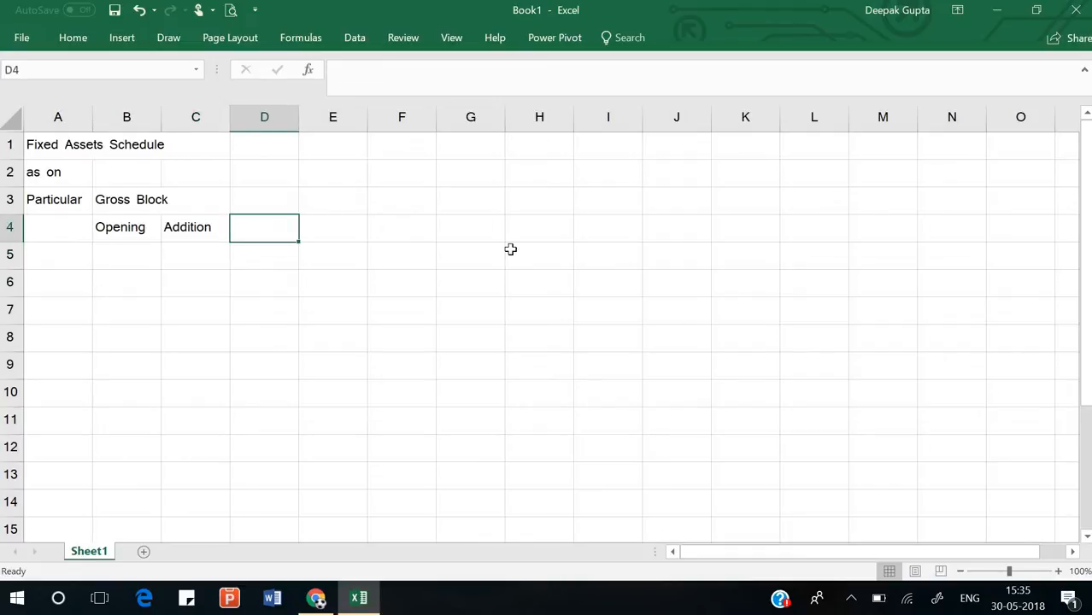
pyautogui.write('De')
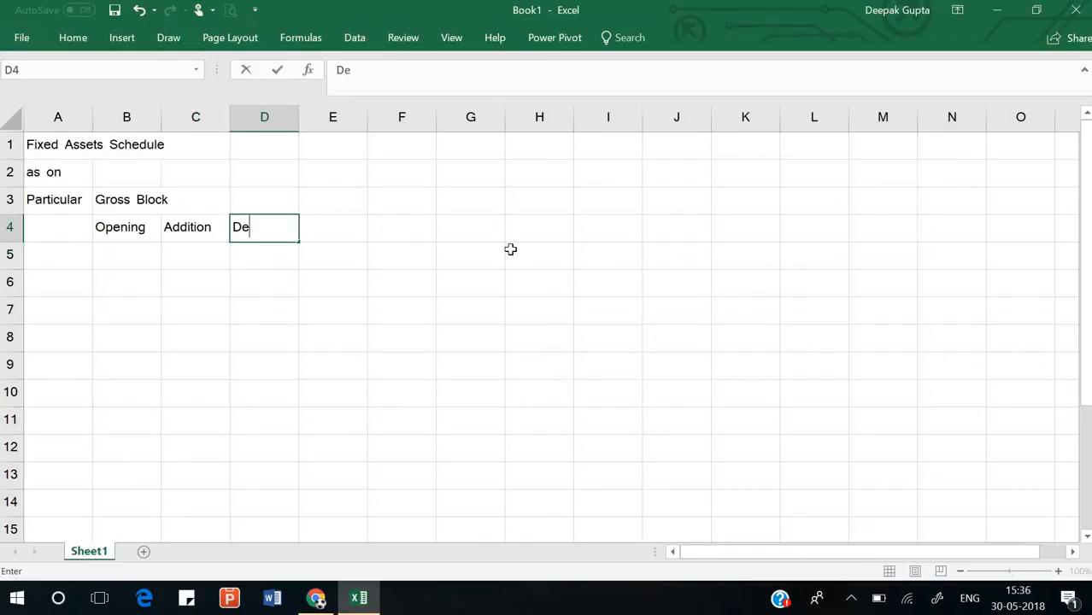
pyautogui.write('duction')
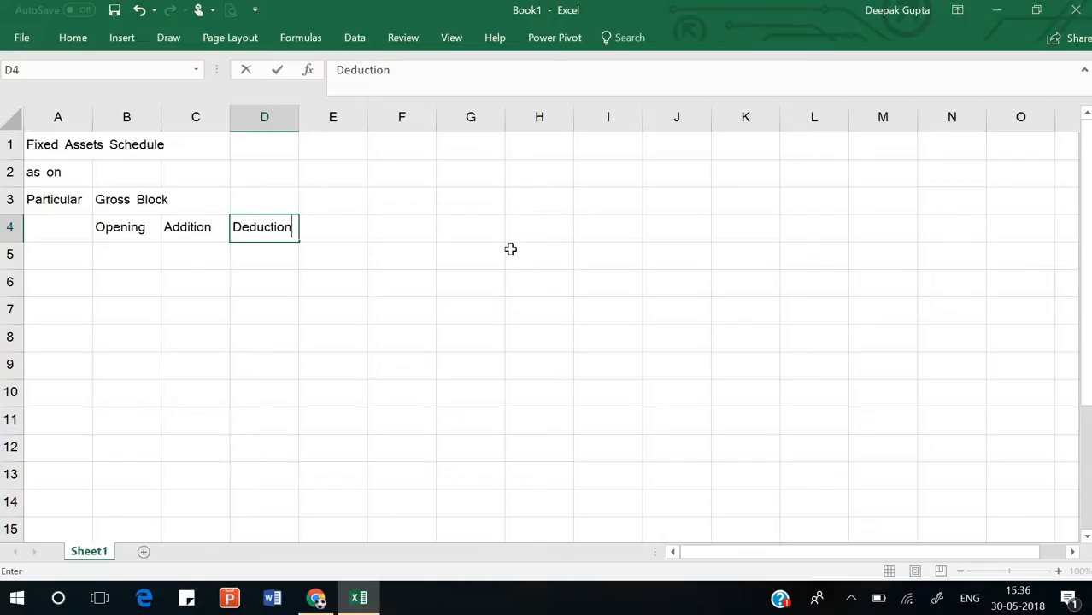
pyautogui.hotkey('ctrl', 'Return')
pyautogui.press('Down')
pyautogui.press('Up')
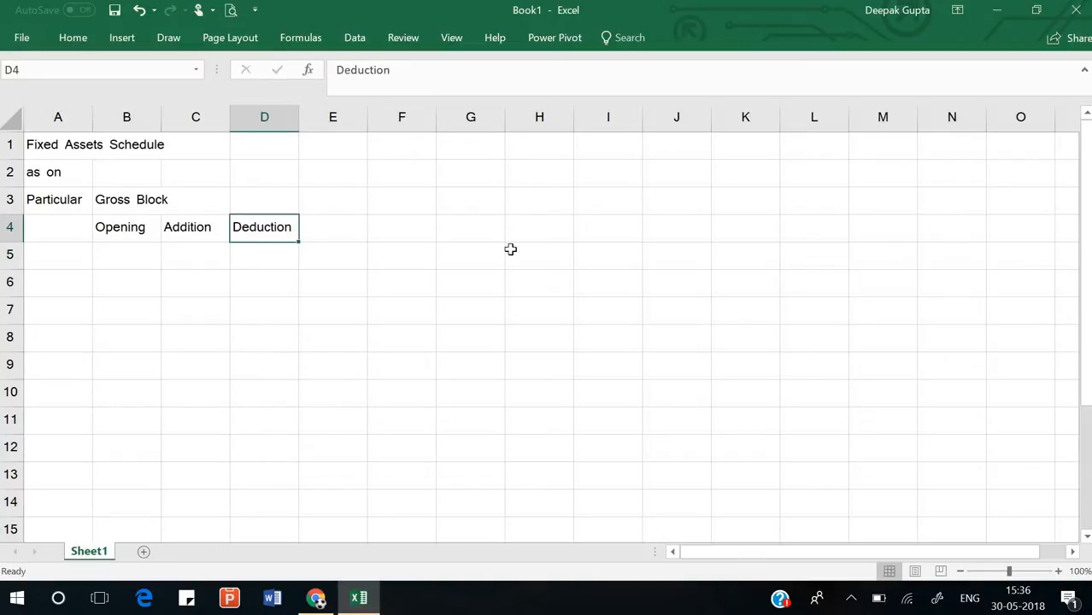
# - Enter the sub-heading Closing in cell E4, beside Deduction
pyautogui.press('Right')
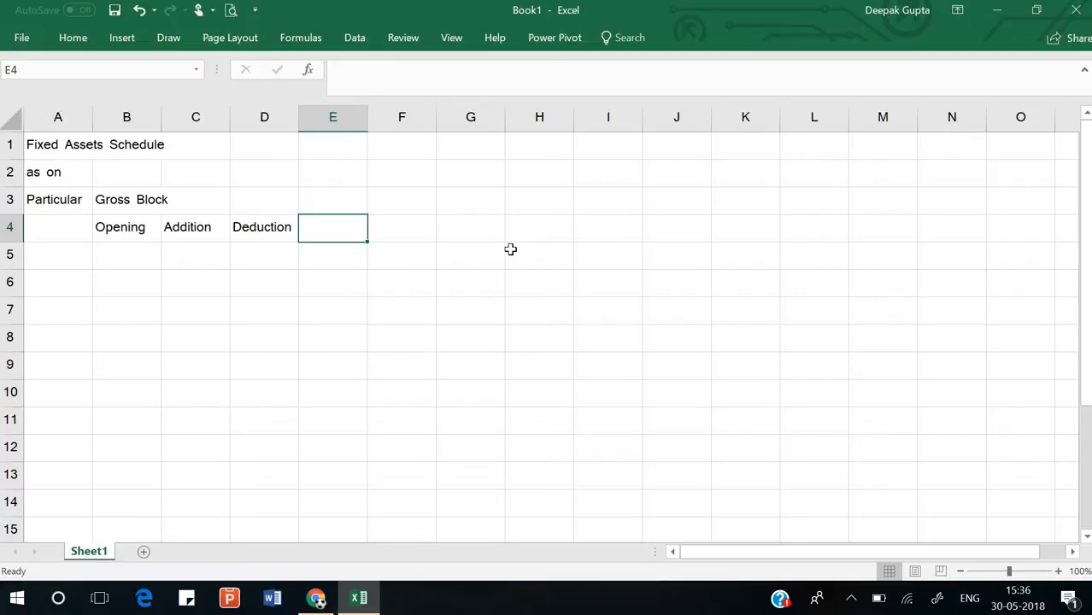
pyautogui.write('Closing')
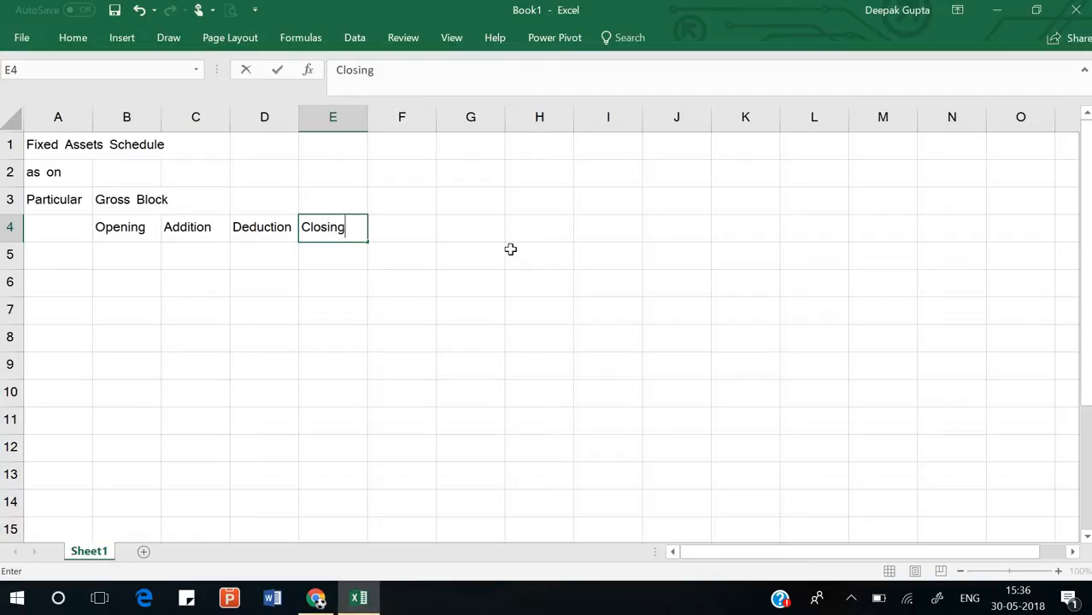
pyautogui.press('Return')
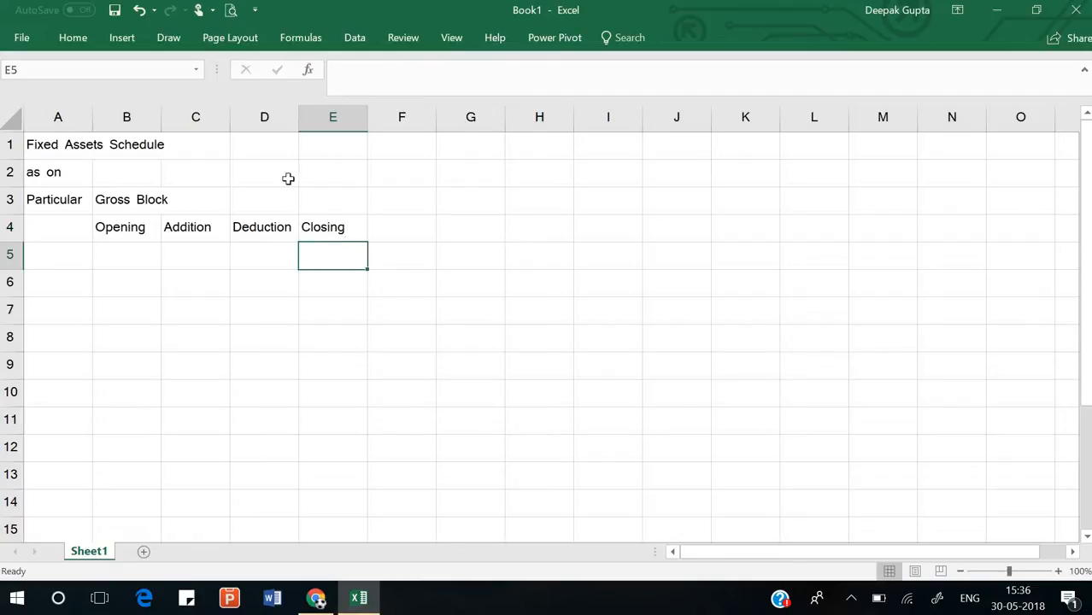
# - Merge and center the Gross Block heading across cells B3 to E3
pyautogui.moveTo(122, 201); pyautogui.dragTo(337, 200)
pyautogui.click(76, 39)
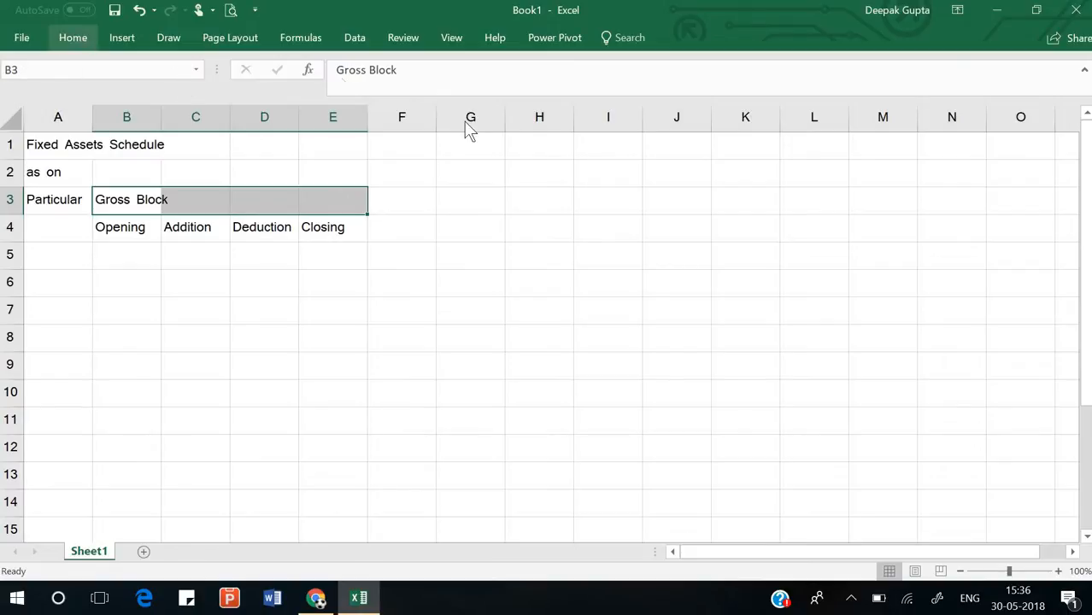
pyautogui.click(398, 98)
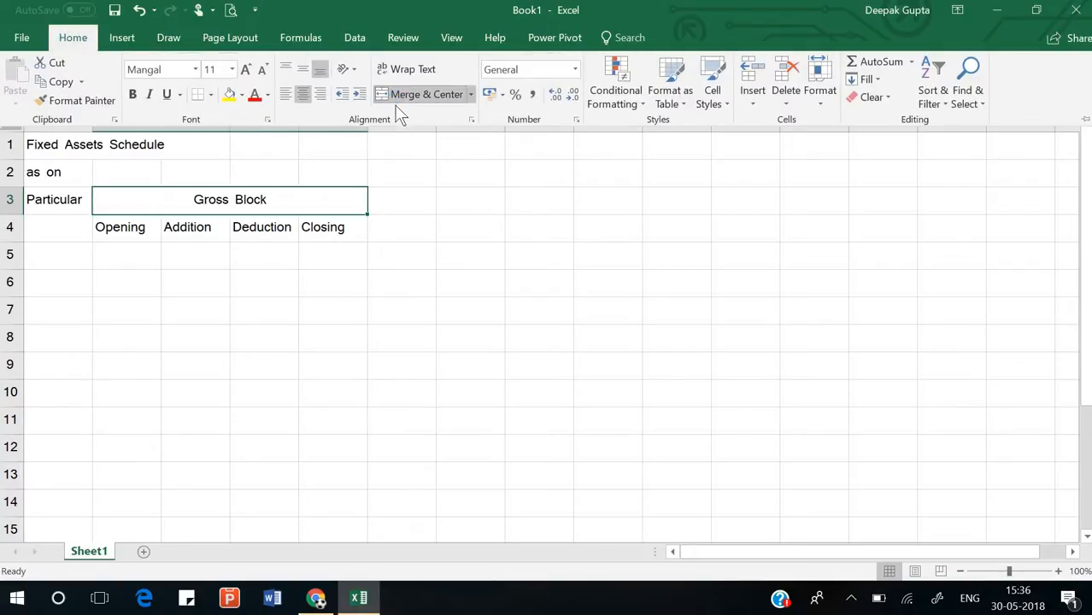
# - Enter the heading Depriciation in cell F3 and the sub-heading Opening Dep. beneath it in F4
pyautogui.click(421, 200)
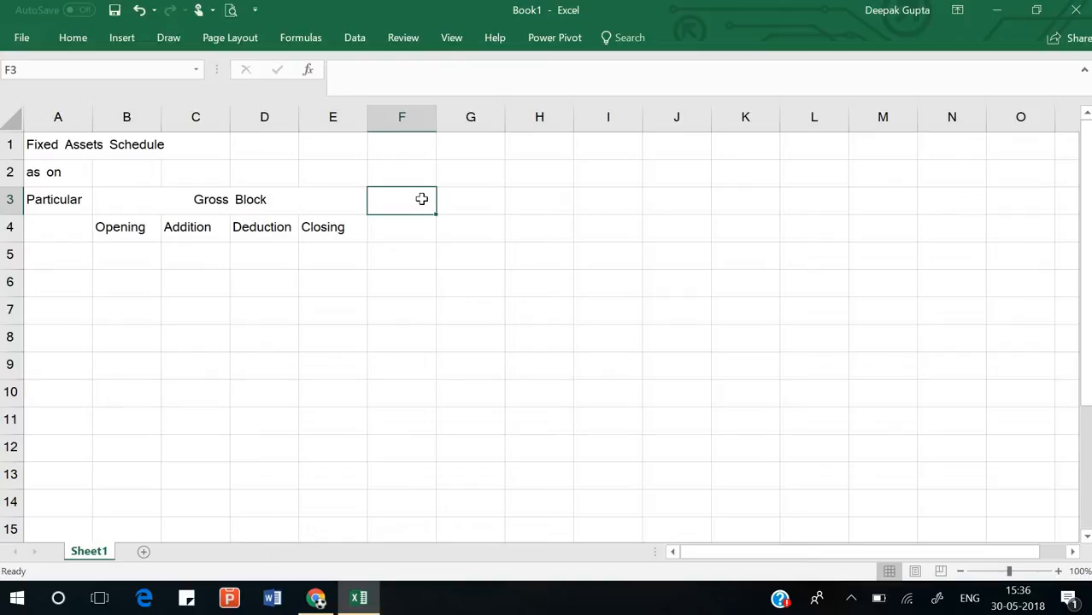
pyautogui.write('De')
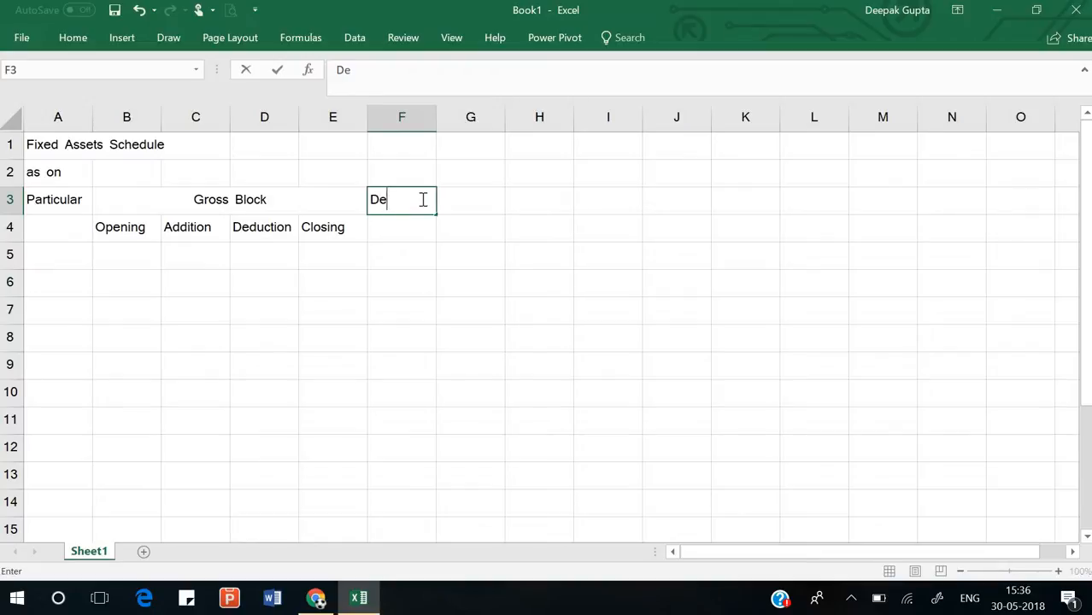
pyautogui.write('priciation')
pyautogui.press('Return')
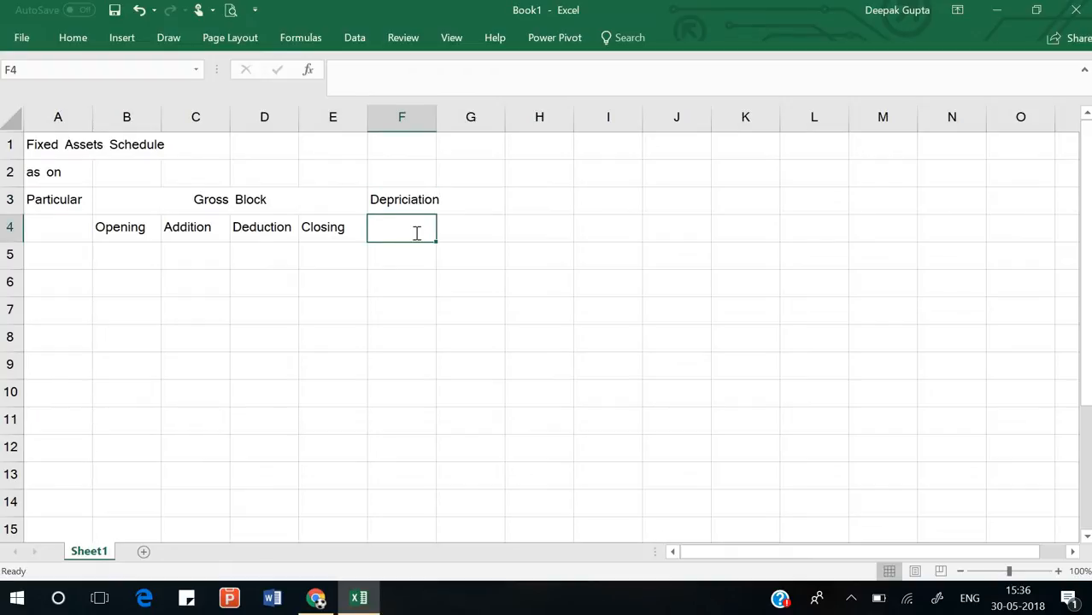
pyautogui.write('Opening Dep.')
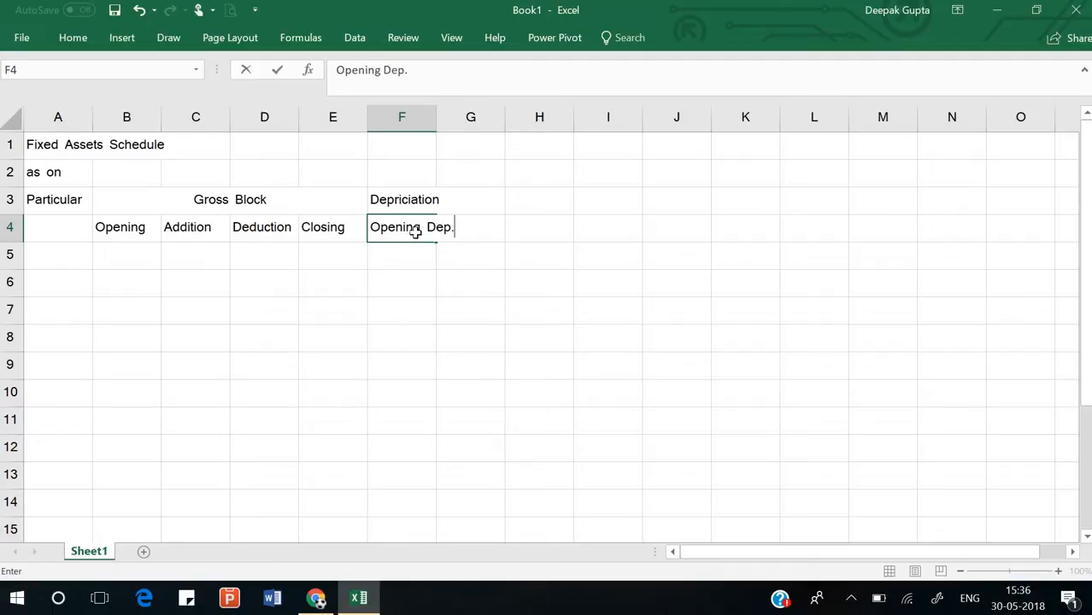
pyautogui.press('Return')
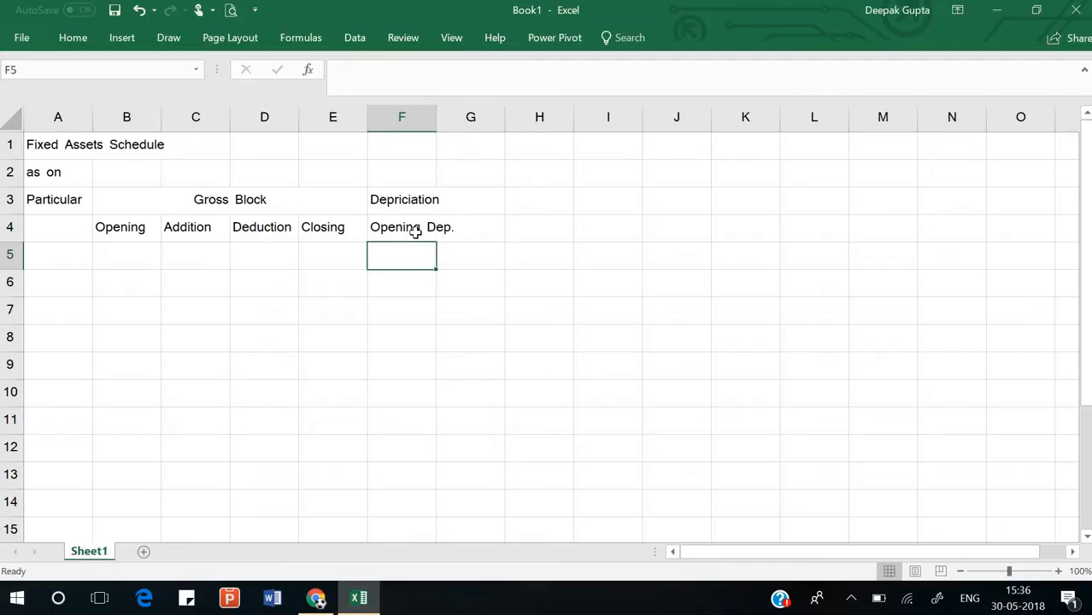
# - Enter the sub-headings For the year in cell G4 and Closing in cell H4
pyautogui.click(471, 235)
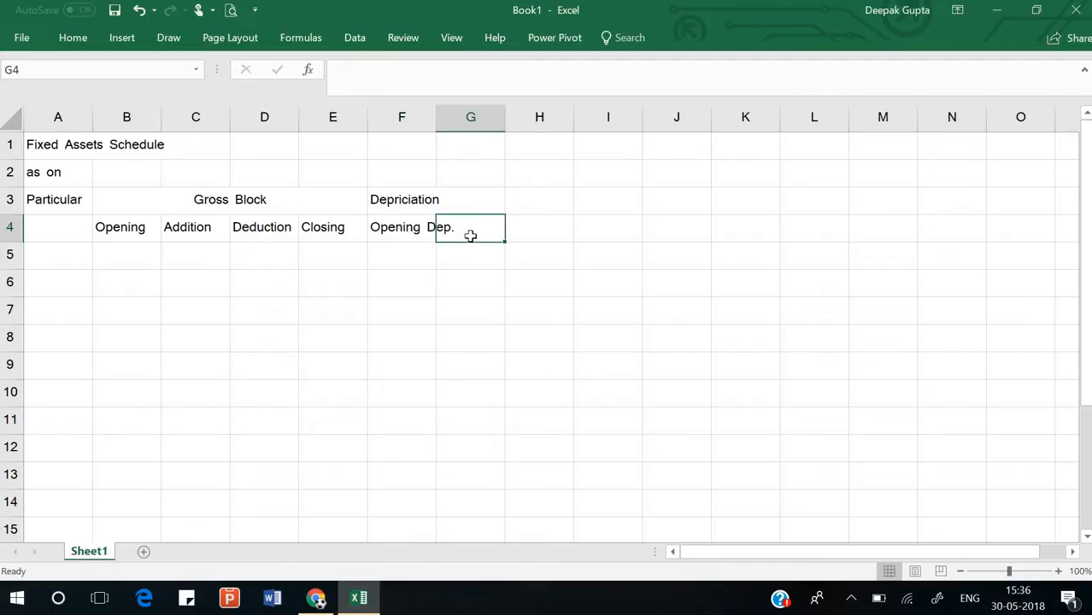
pyautogui.write('For the ')
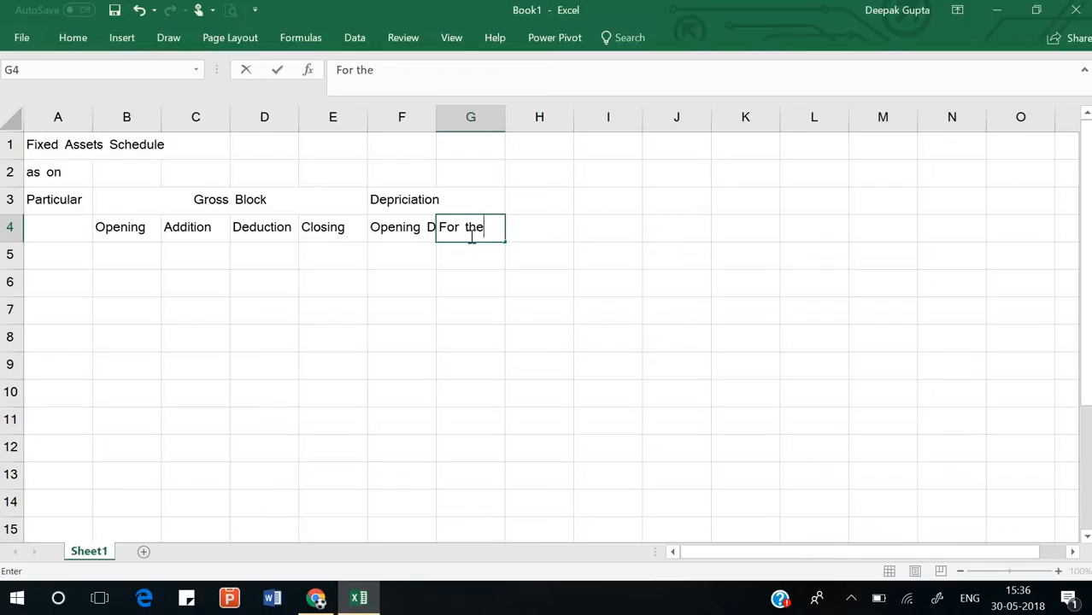
pyautogui.write('year')
pyautogui.press('Return')
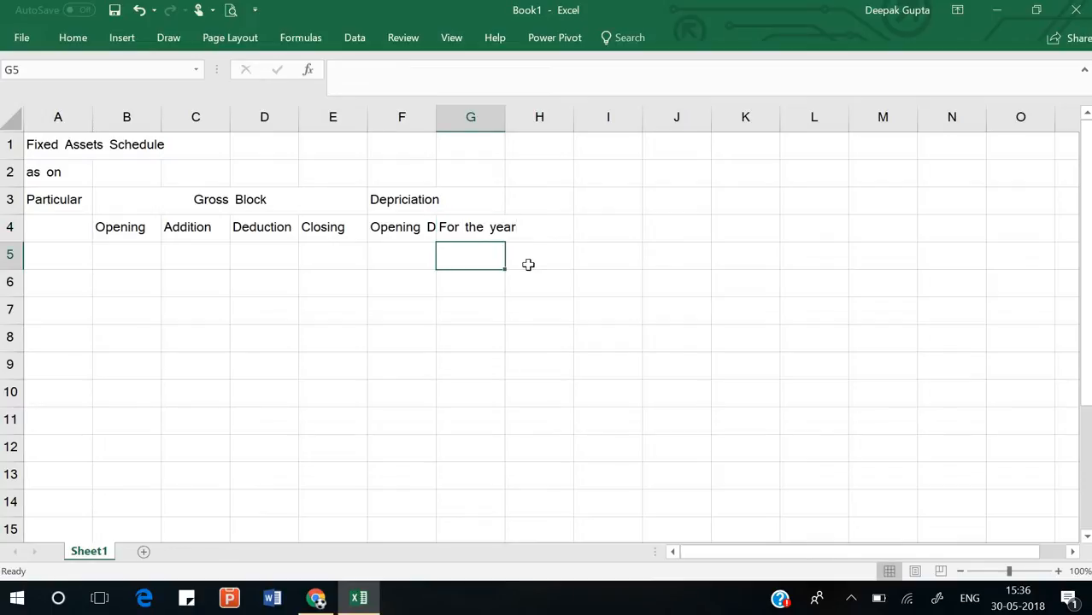
pyautogui.click(536, 234)
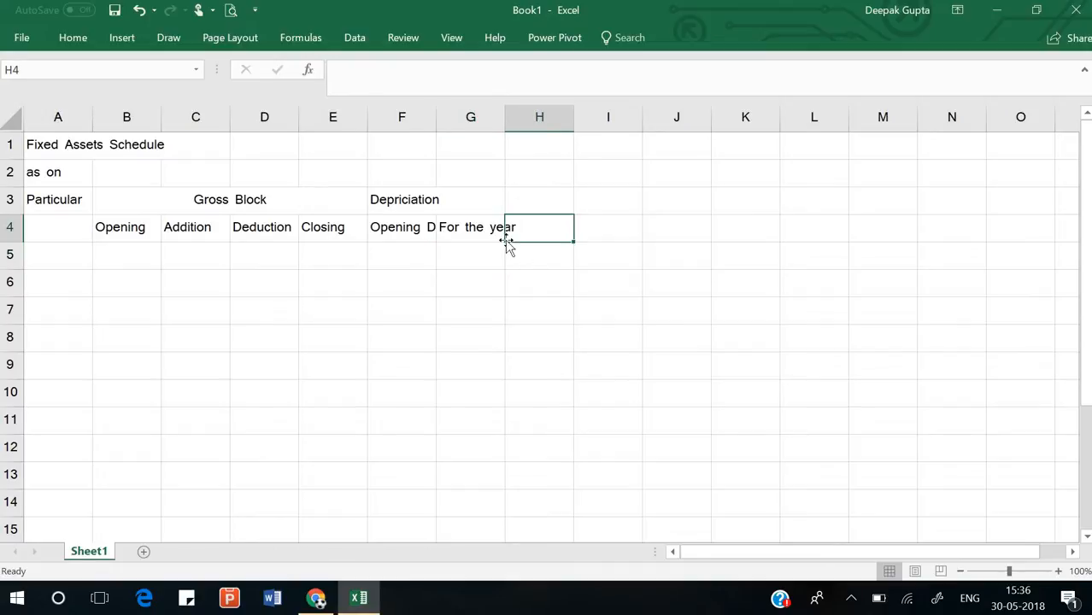
pyautogui.write('Closing')
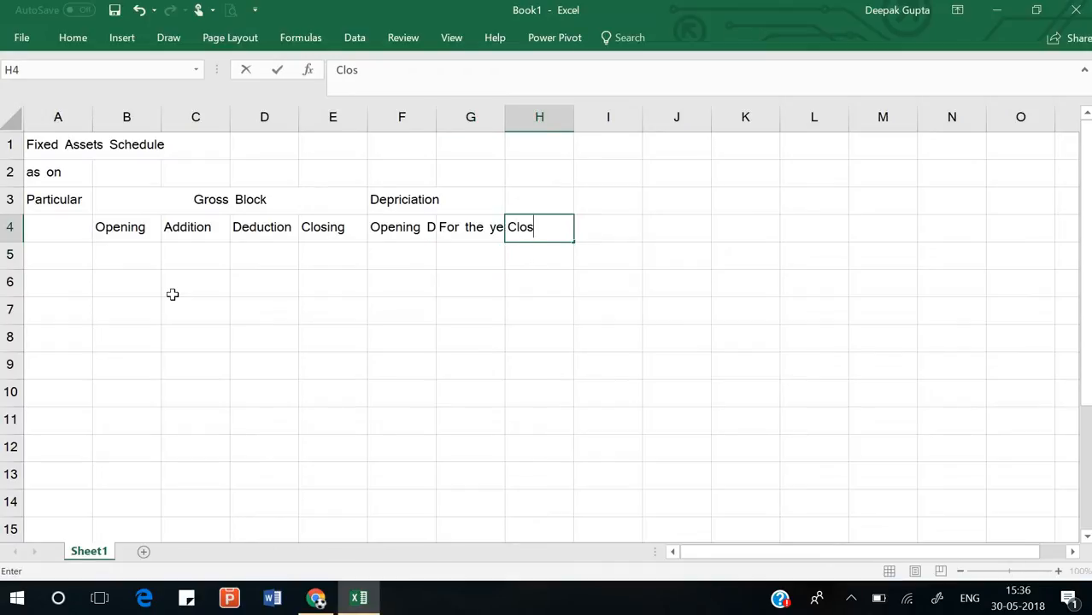
pyautogui.press('Return')
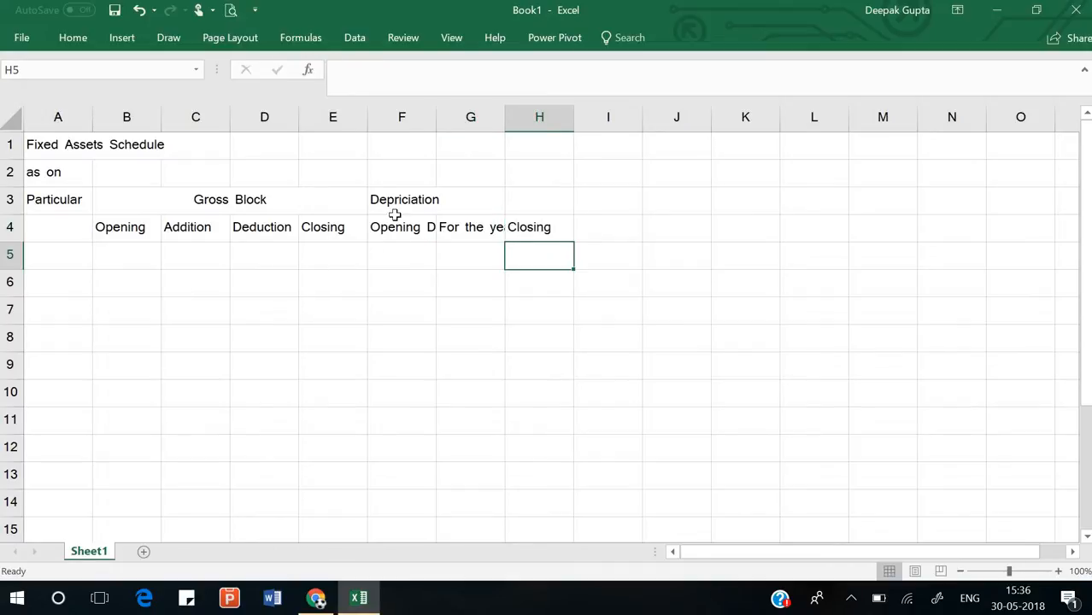
# - Merge and center the Depriciation heading across cells F3 to H3
pyautogui.moveTo(395, 212); pyautogui.dragTo(524, 193)
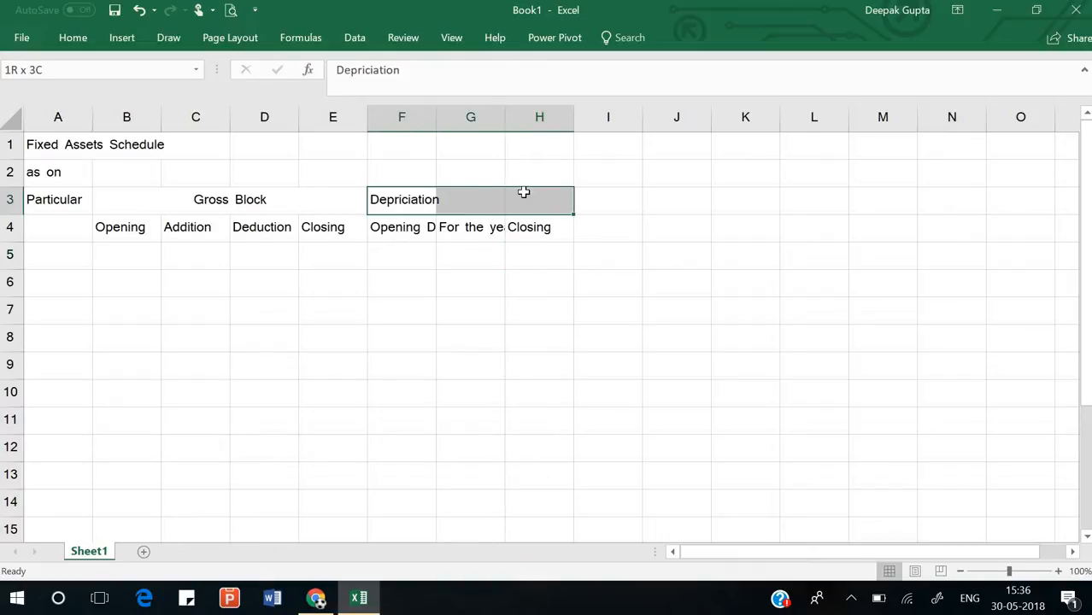
pyautogui.click(73, 36)
pyautogui.click(420, 95)
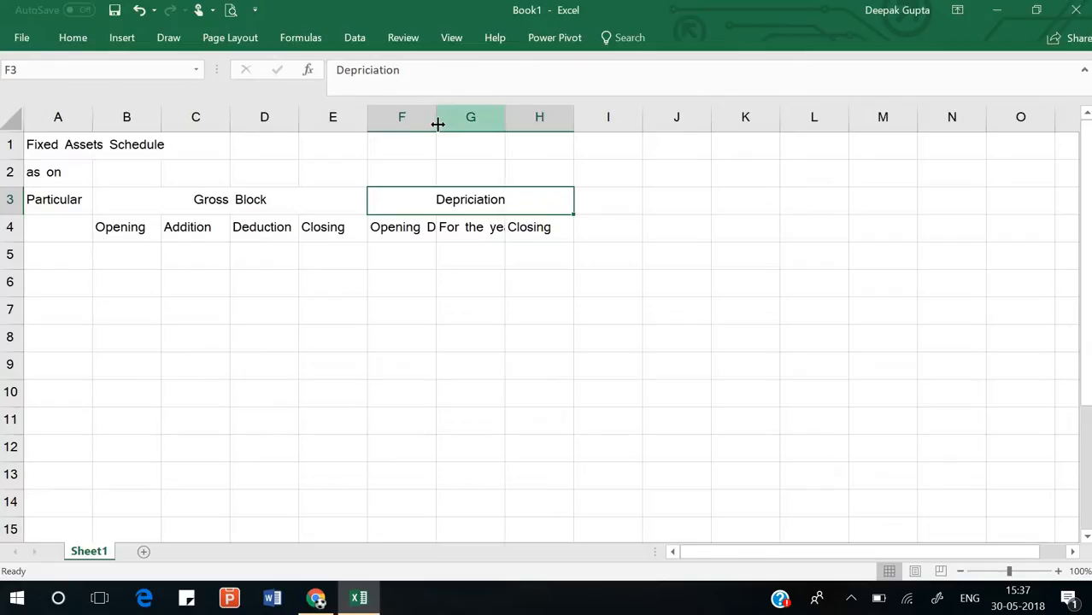
# - Auto-fit the widths of columns F and G to their sub-headings Opening Dep. and For the year
pyautogui.doubleClick(437, 118)
pyautogui.click(419, 228)
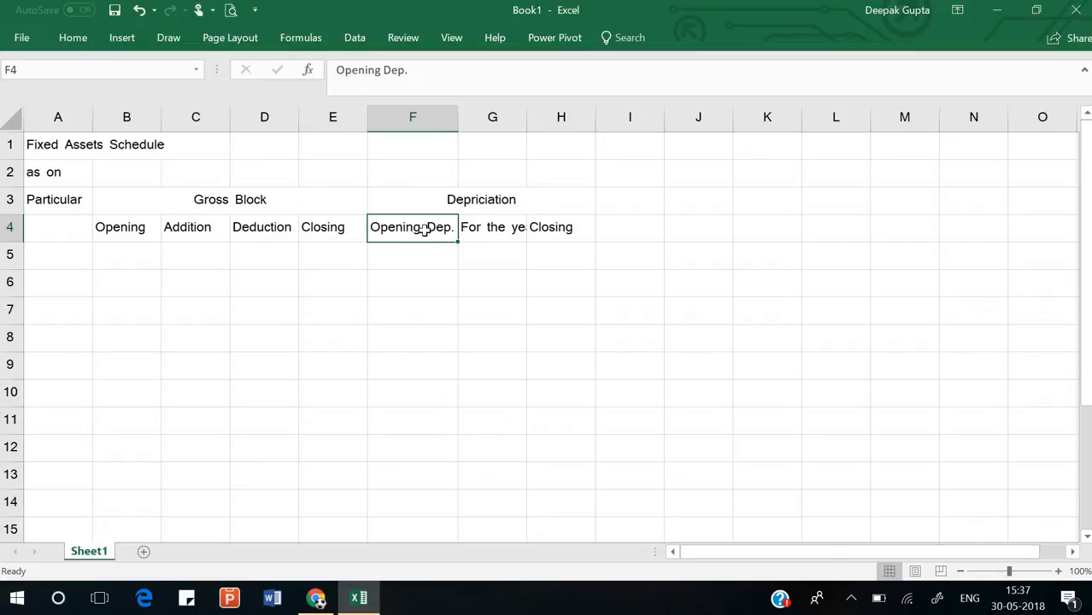
pyautogui.click(488, 233)
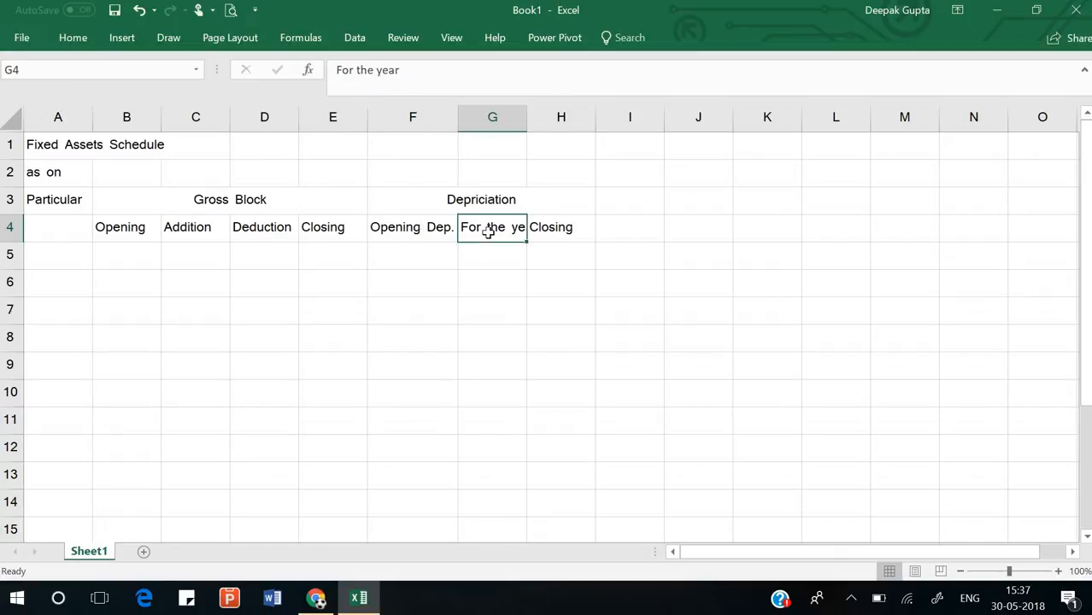
pyautogui.doubleClick(528, 125)
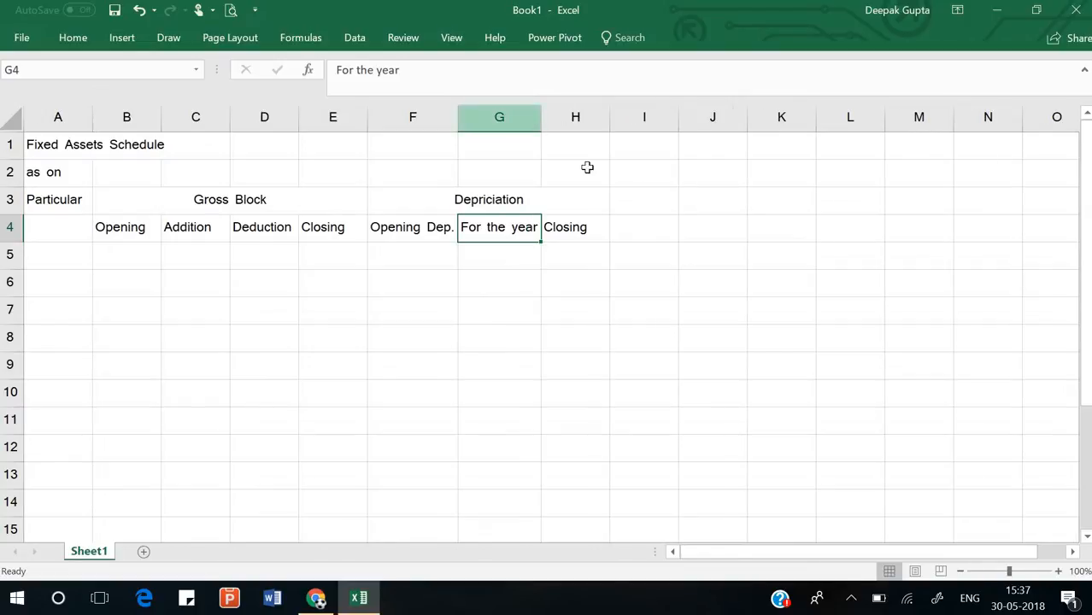
pyautogui.click(404, 244)
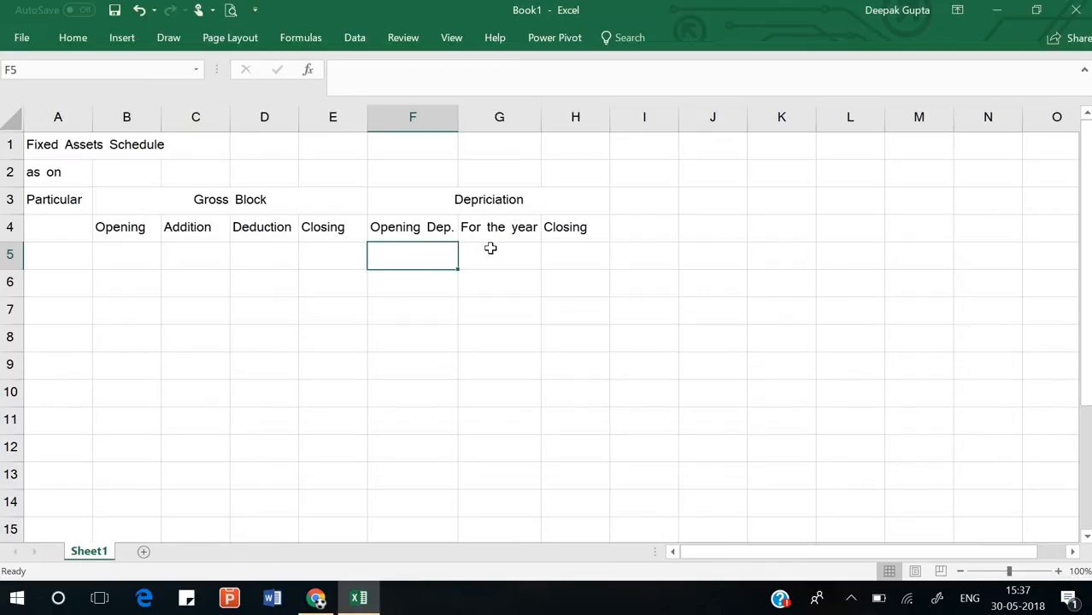
pyautogui.click(490, 249)
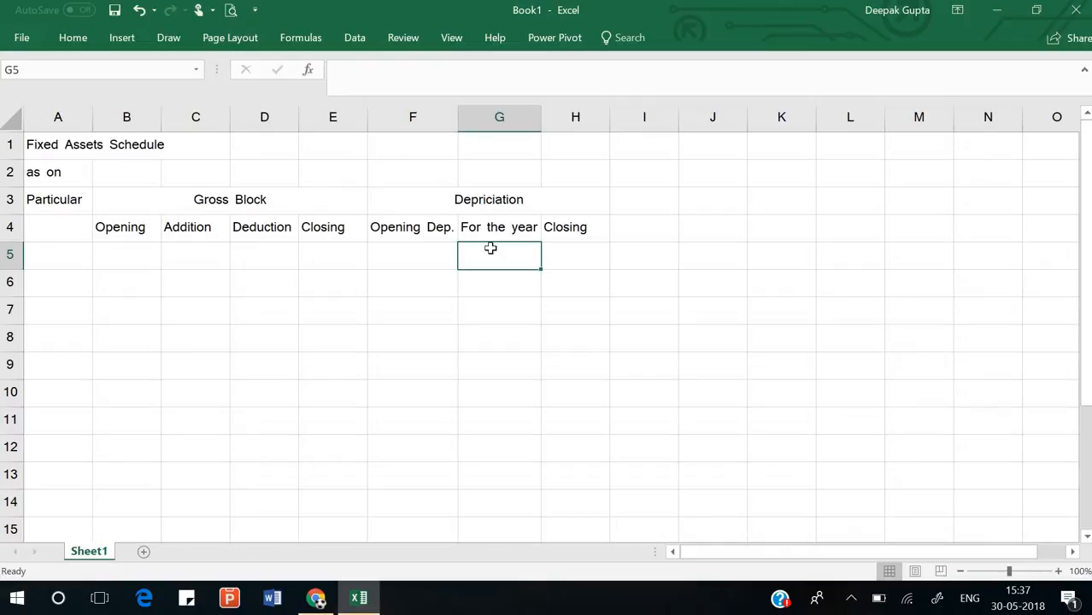
pyautogui.click(559, 250)
pyautogui.click(402, 261)
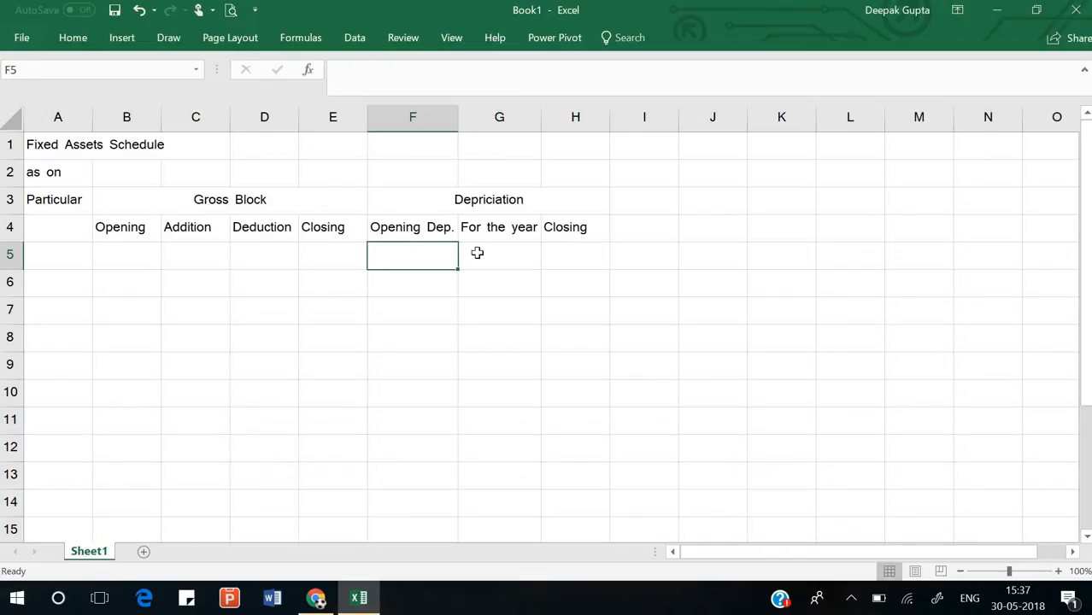
pyautogui.click(477, 251)
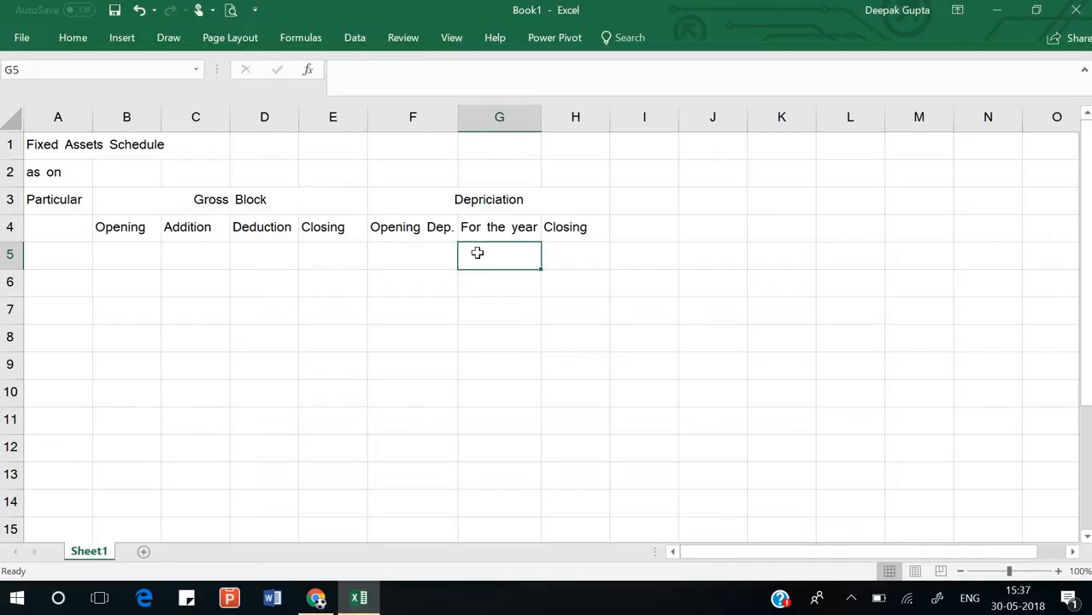
# - Enter the heading Net Block in cell I3 and the sub-heading Opening beneath it in I4
pyautogui.click(637, 211)
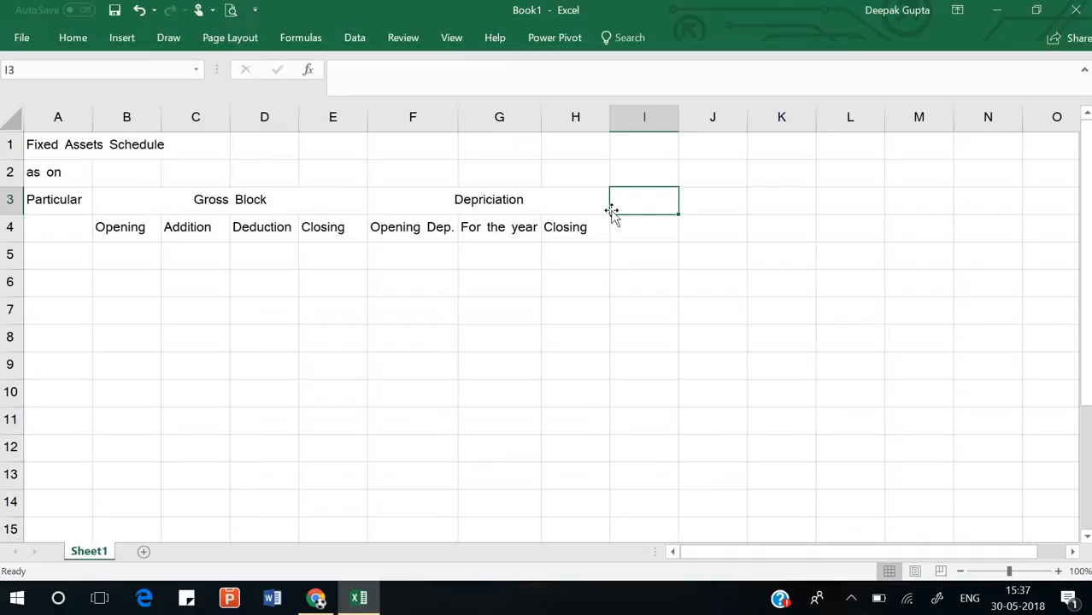
pyautogui.write('Ne')
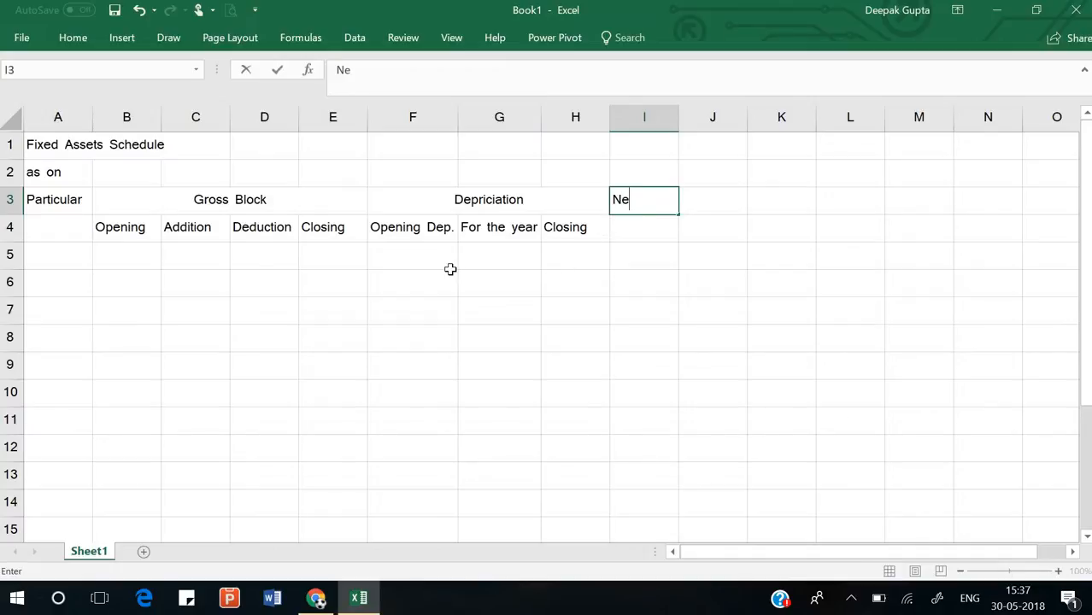
pyautogui.write('t Block')
pyautogui.press('Return')
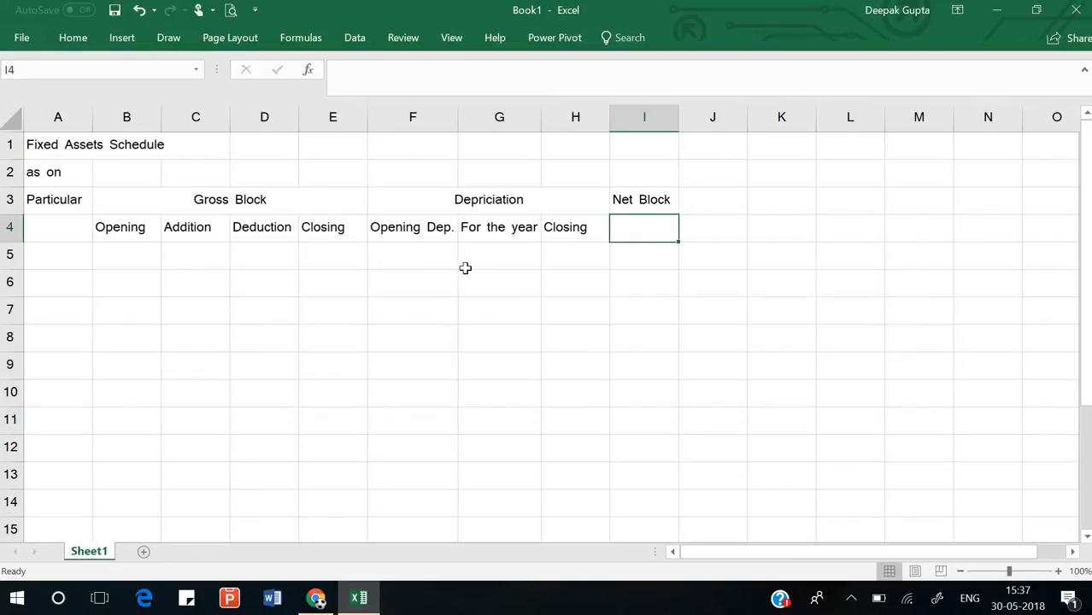
pyautogui.write('Ope')
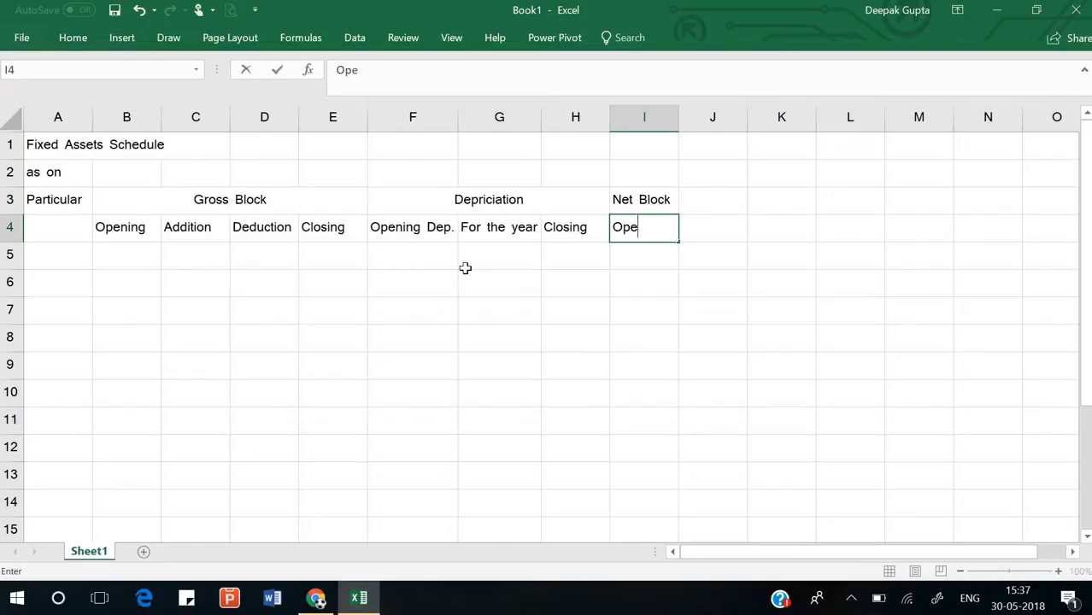
pyautogui.write('ning')
pyautogui.press('Return')
# - Enter the sub-heading Closing in cell J4, beside the Net Block's Opening
pyautogui.press('Up')
pyautogui.press('Right')
pyautogui.press('Up')
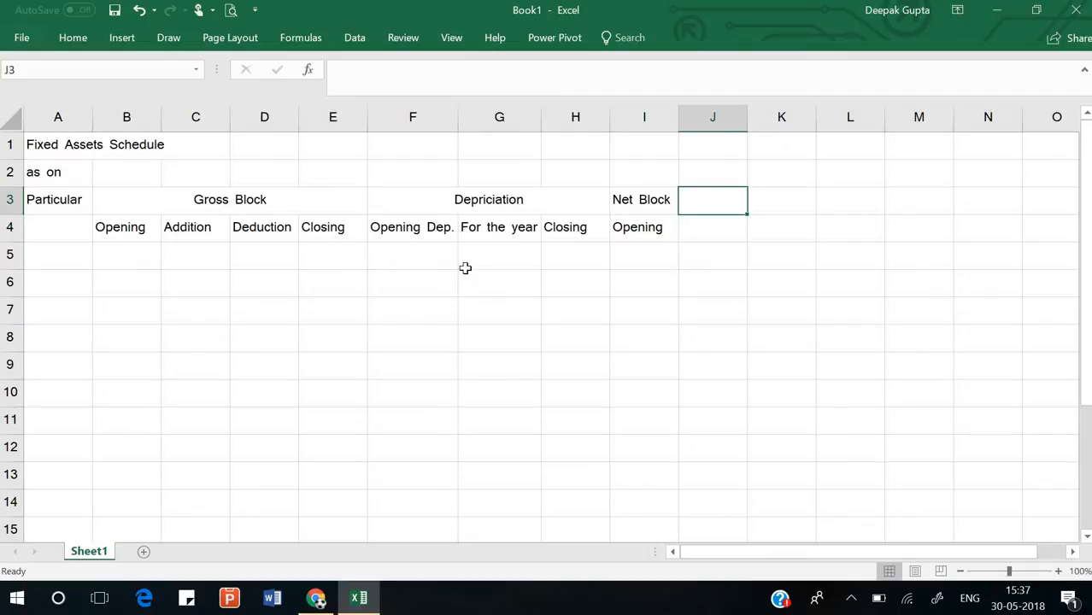
pyautogui.press('Down')
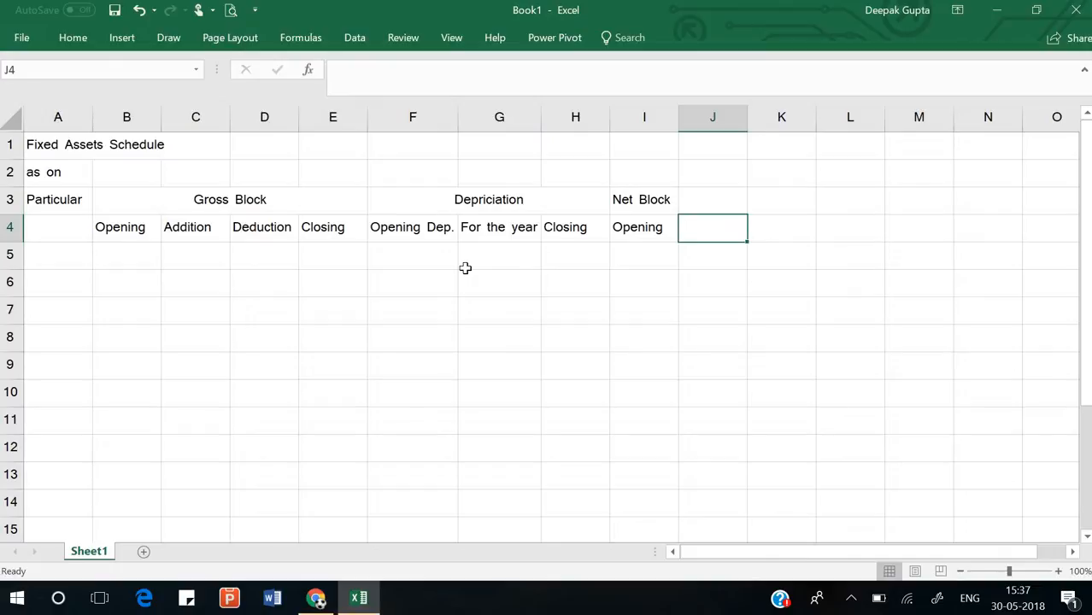
pyautogui.write('Closing')
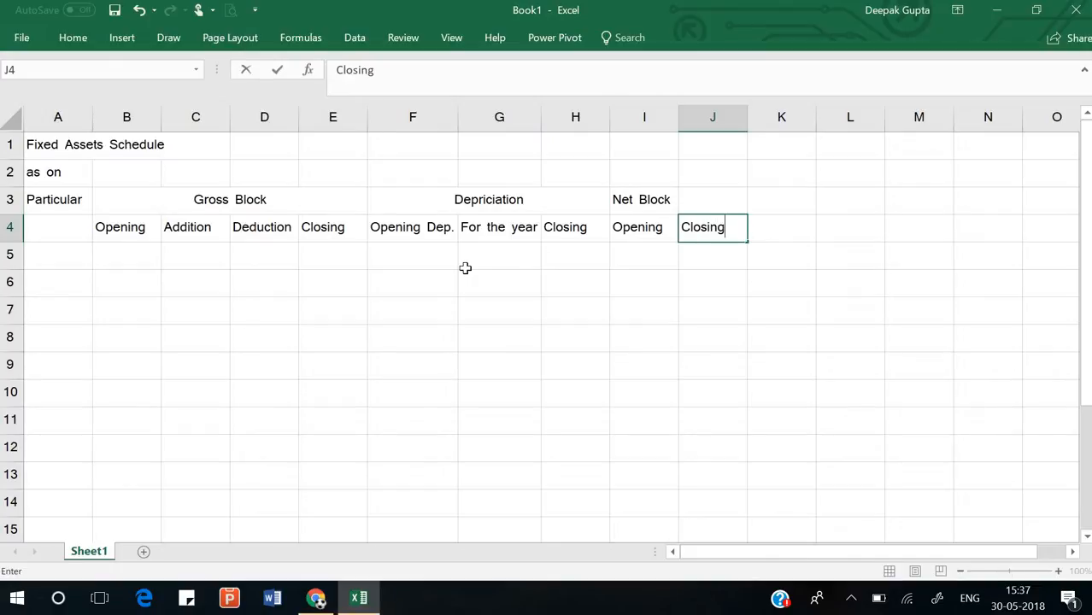
pyautogui.press('Return')
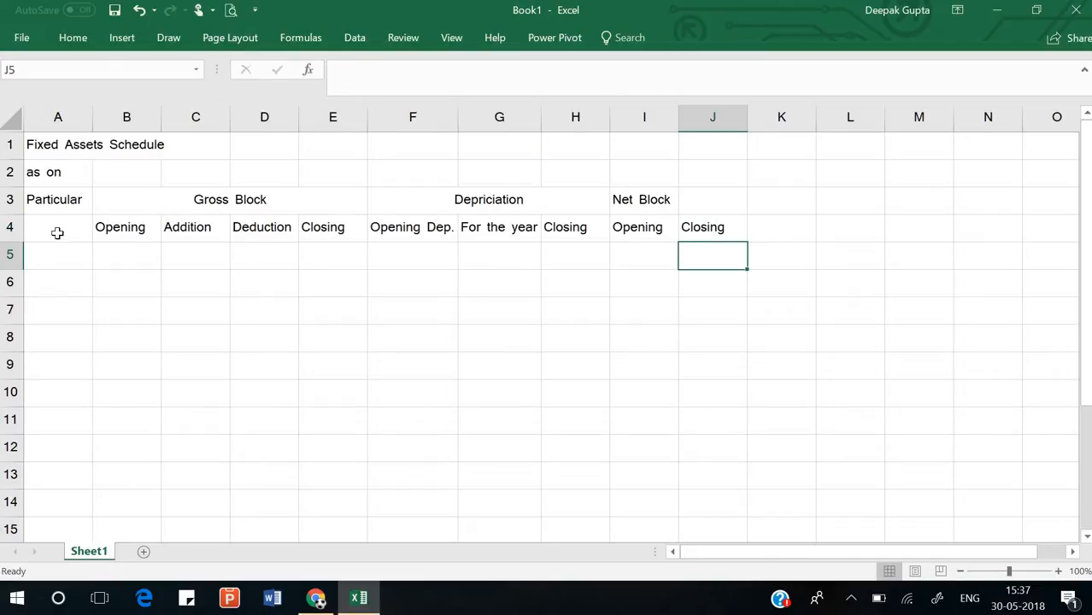
# - Merge and center the Particular heading over cells A3 and A4 and align it vertically to the middle
pyautogui.moveTo(66, 201); pyautogui.dragTo(62, 227)
pyautogui.click(86, 37)
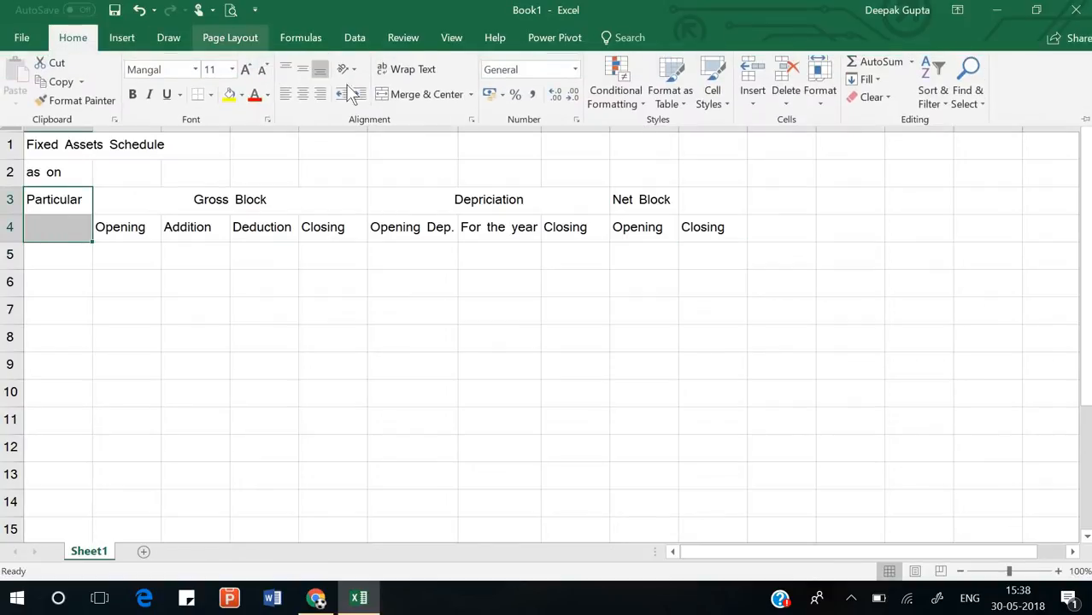
pyautogui.click(398, 95)
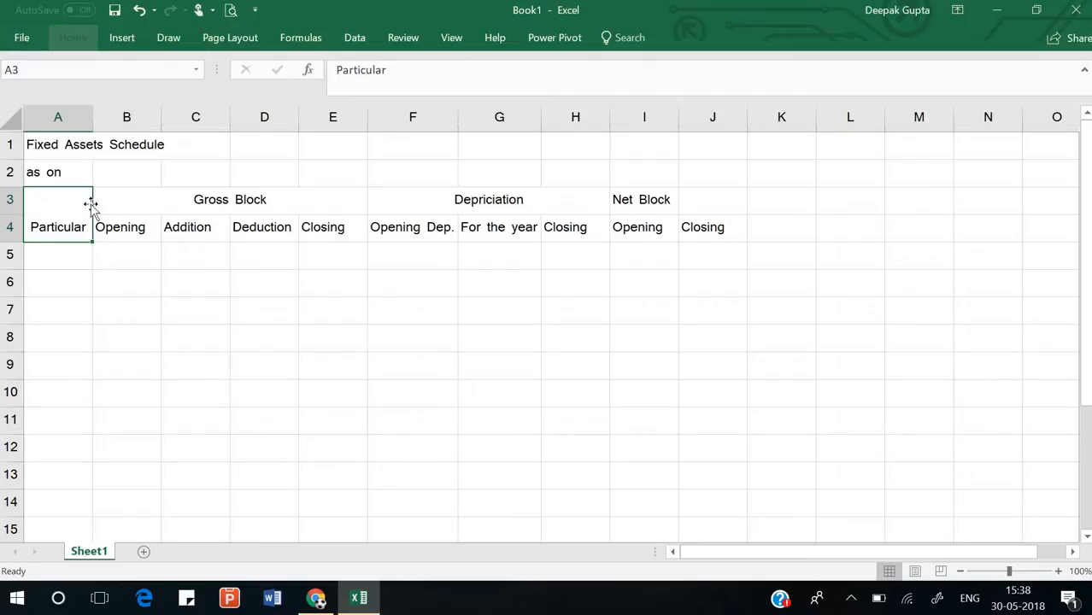
pyautogui.click(82, 40)
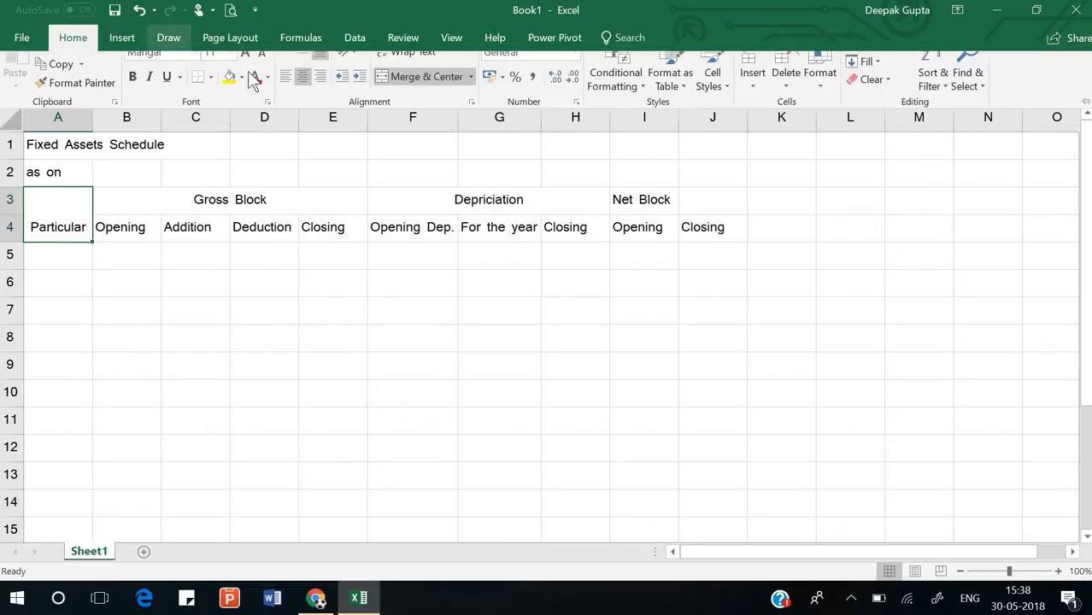
pyautogui.click(300, 67)
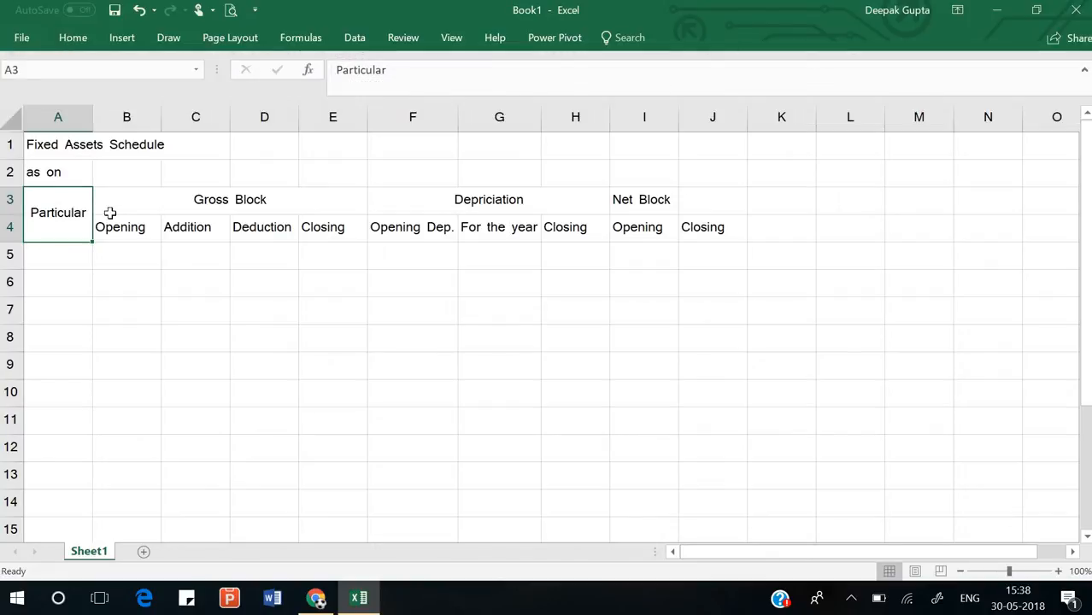
# - Merge and center the Net Block heading across cells I3 and J3
pyautogui.moveTo(68, 214); pyautogui.dragTo(553, 242)
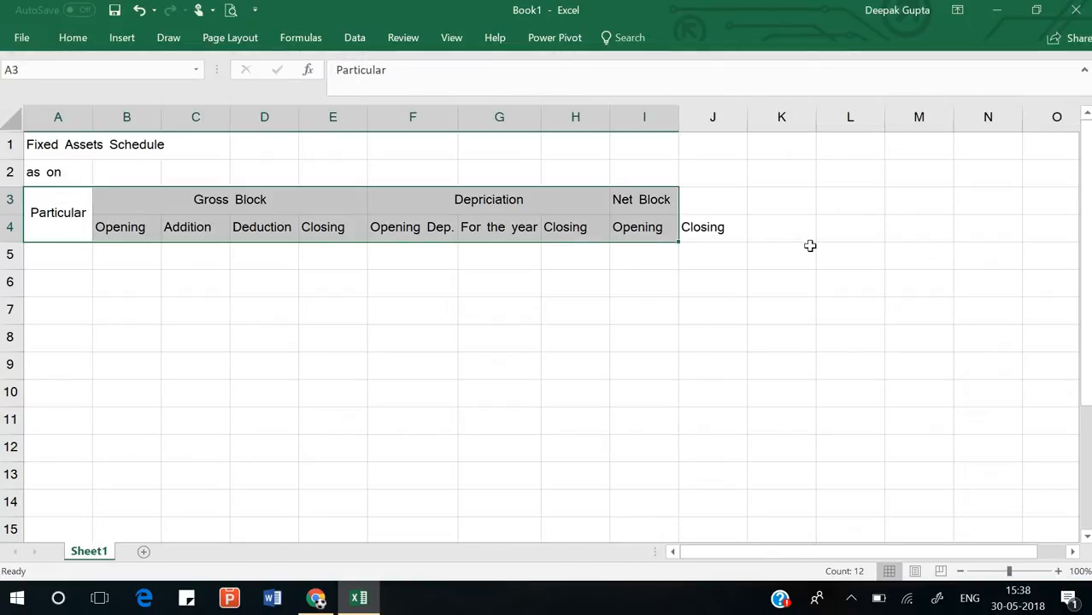
pyautogui.click(809, 245)
pyautogui.moveTo(674, 201); pyautogui.dragTo(696, 200)
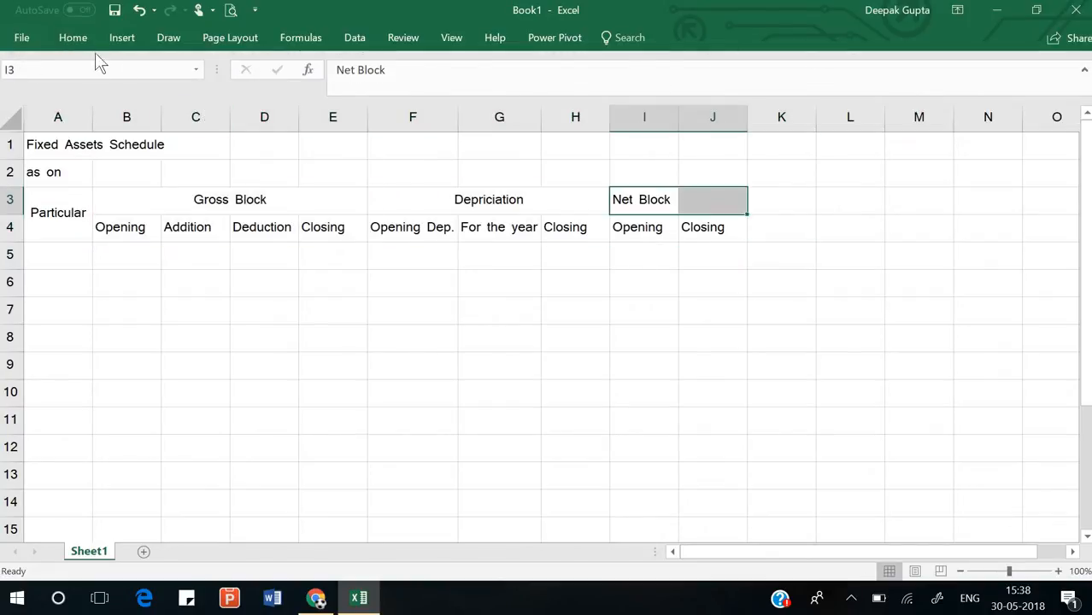
pyautogui.click(74, 37)
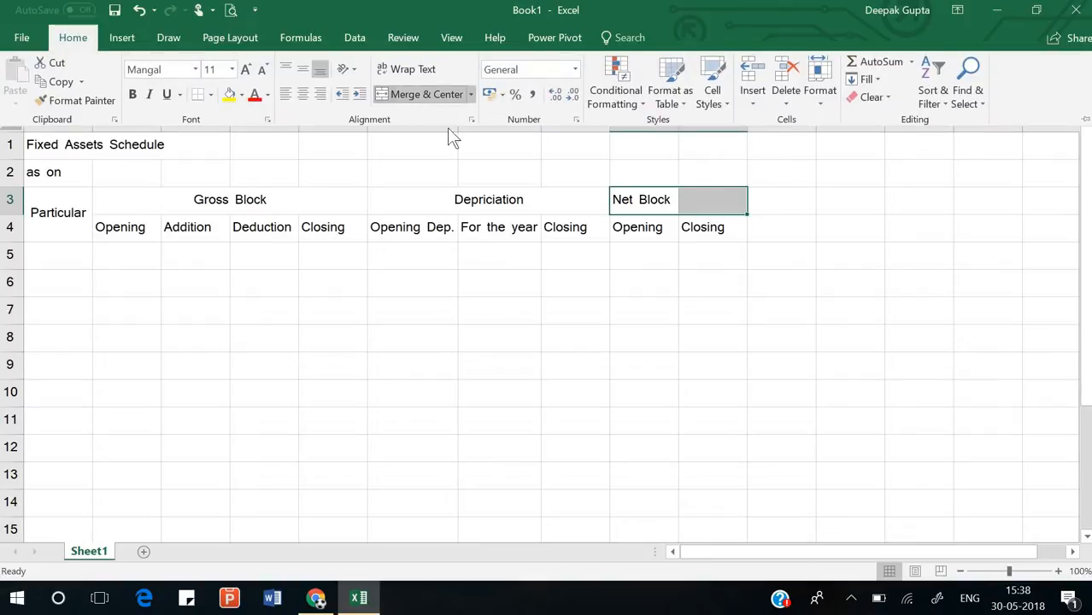
pyautogui.click(419, 94)
pyautogui.click(564, 229)
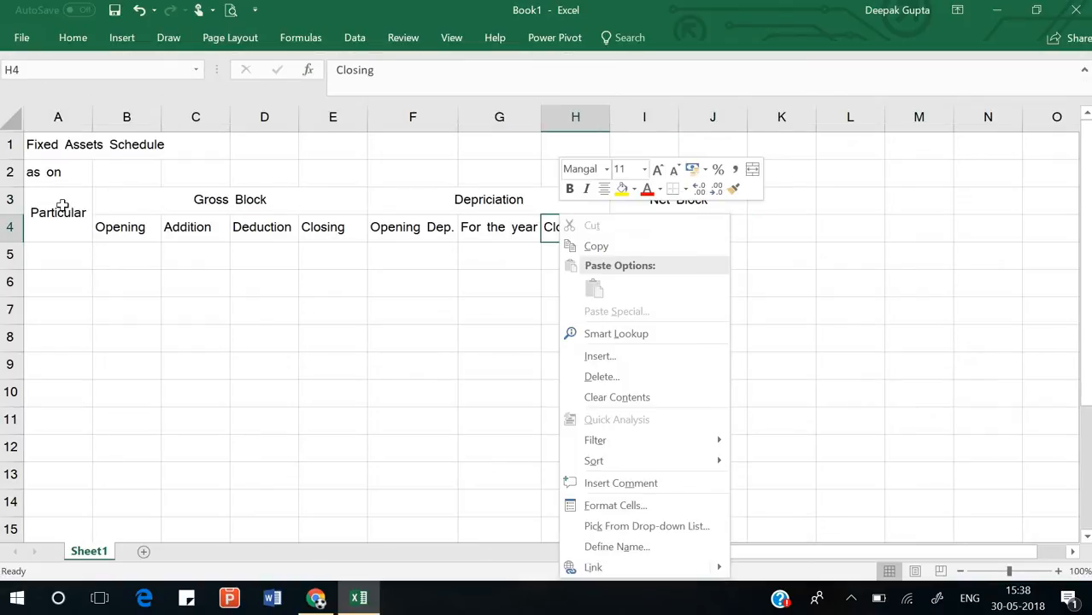
pyautogui.press('Escape')
# - Apply all borders and thick outside borders to the schedule table in A3:J7
pyautogui.moveTo(63, 205); pyautogui.dragTo(707, 342)
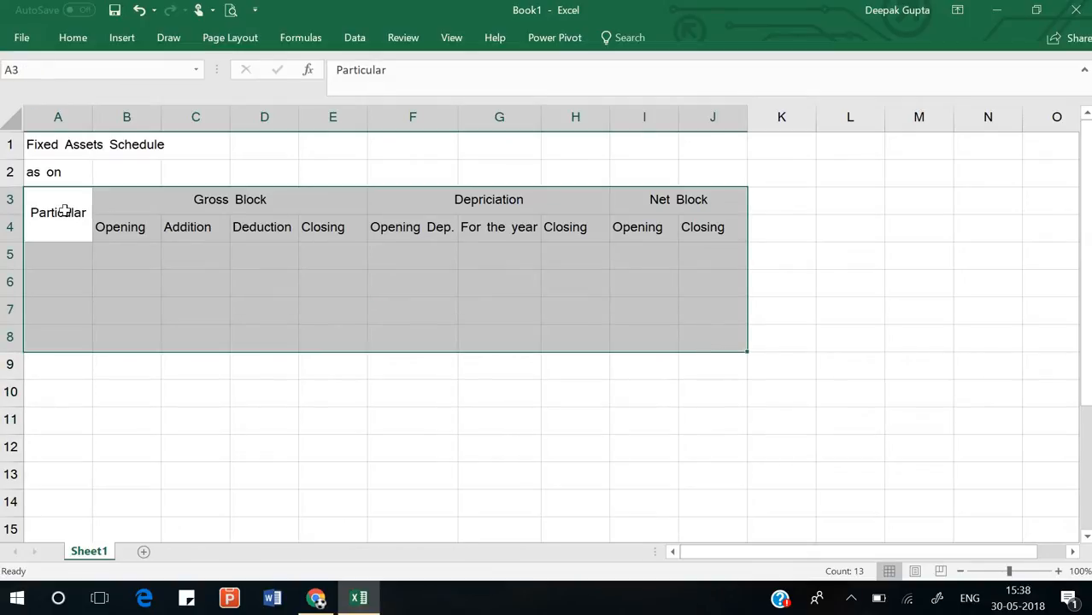
pyautogui.moveTo(54, 213); pyautogui.dragTo(664, 311)
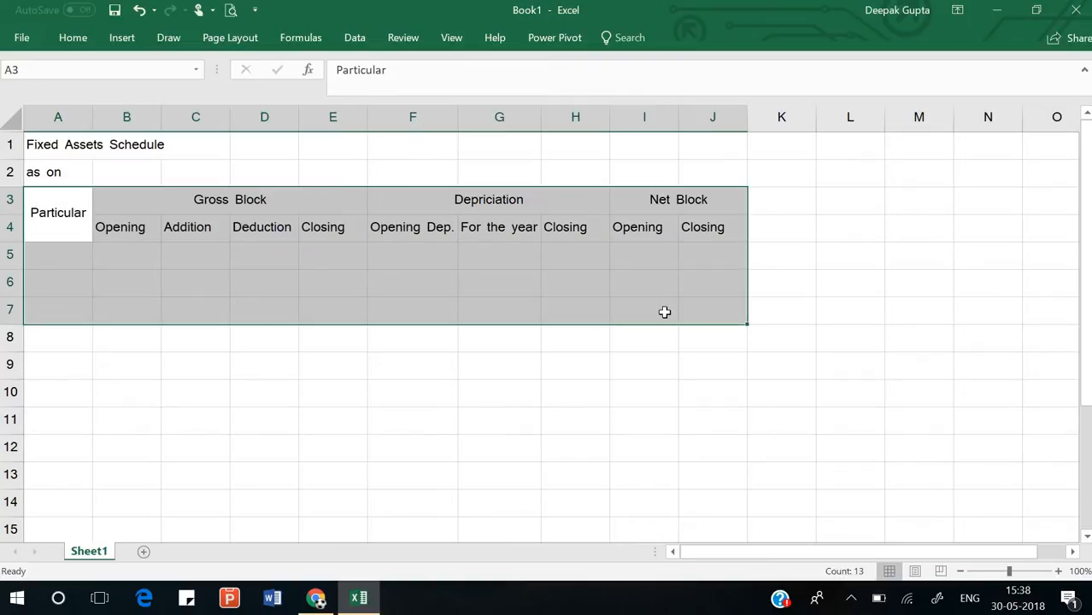
pyautogui.click(85, 34)
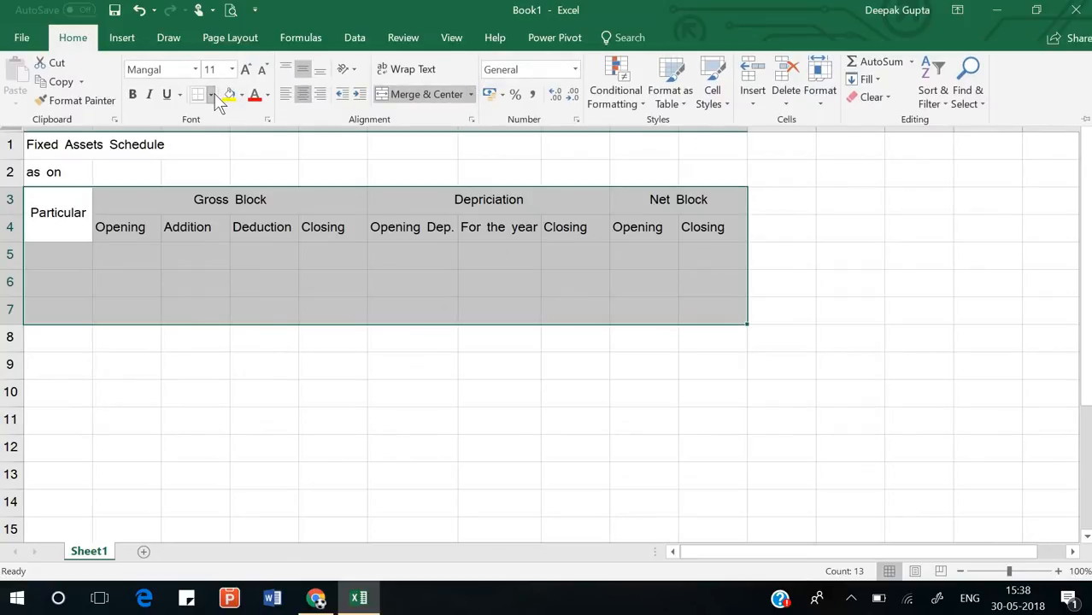
pyautogui.click(213, 96)
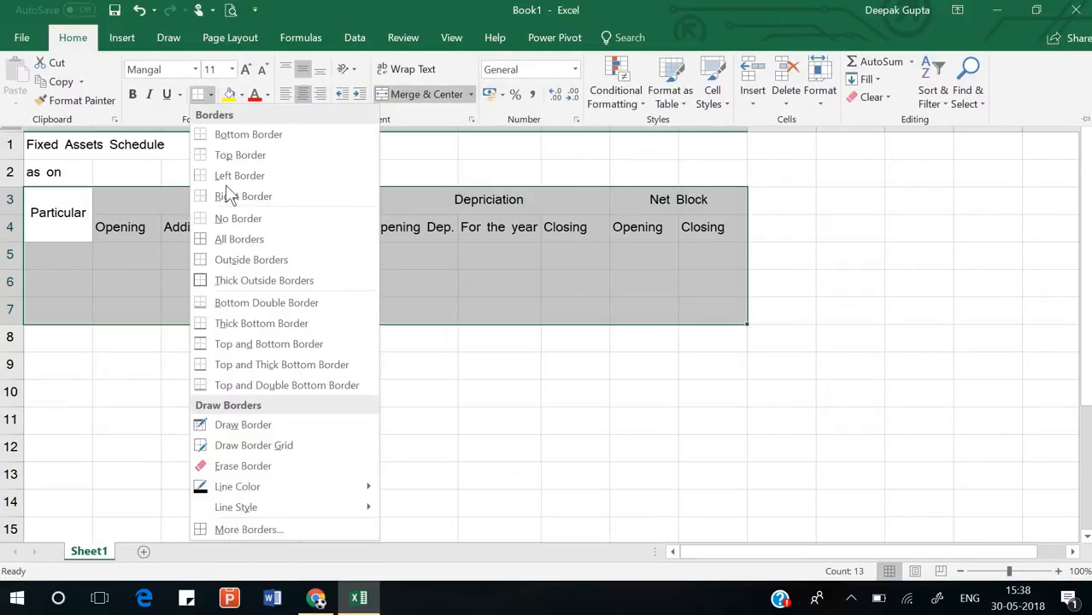
pyautogui.click(225, 241)
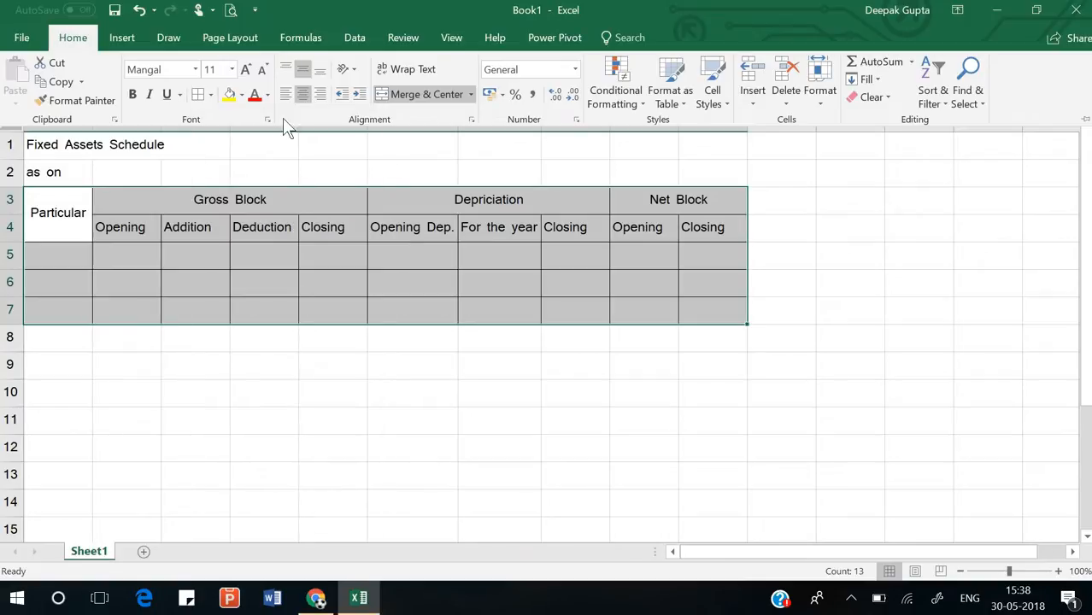
pyautogui.click(212, 95)
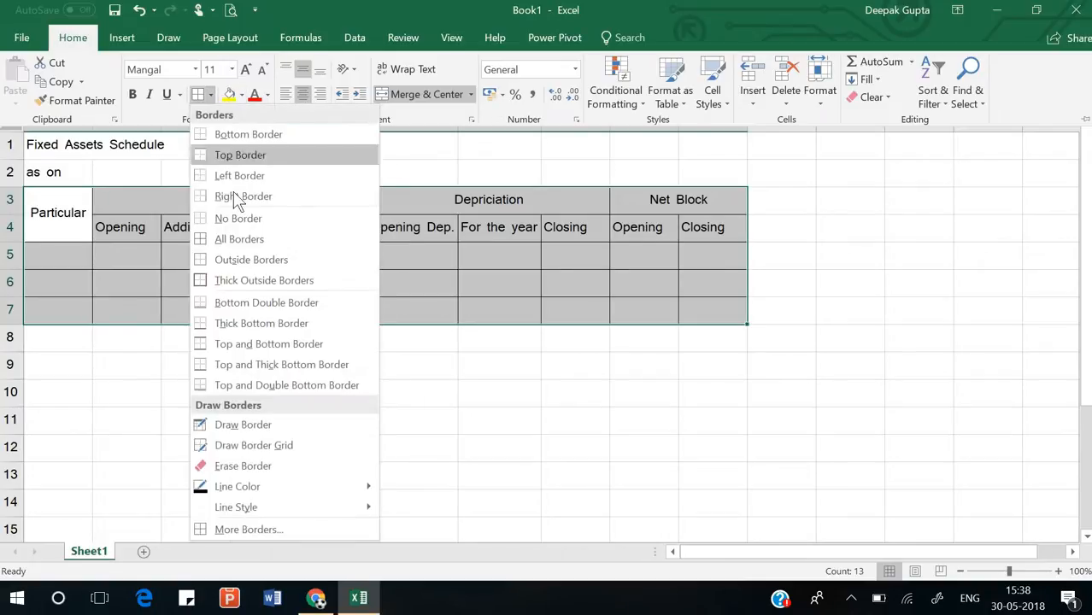
pyautogui.click(244, 282)
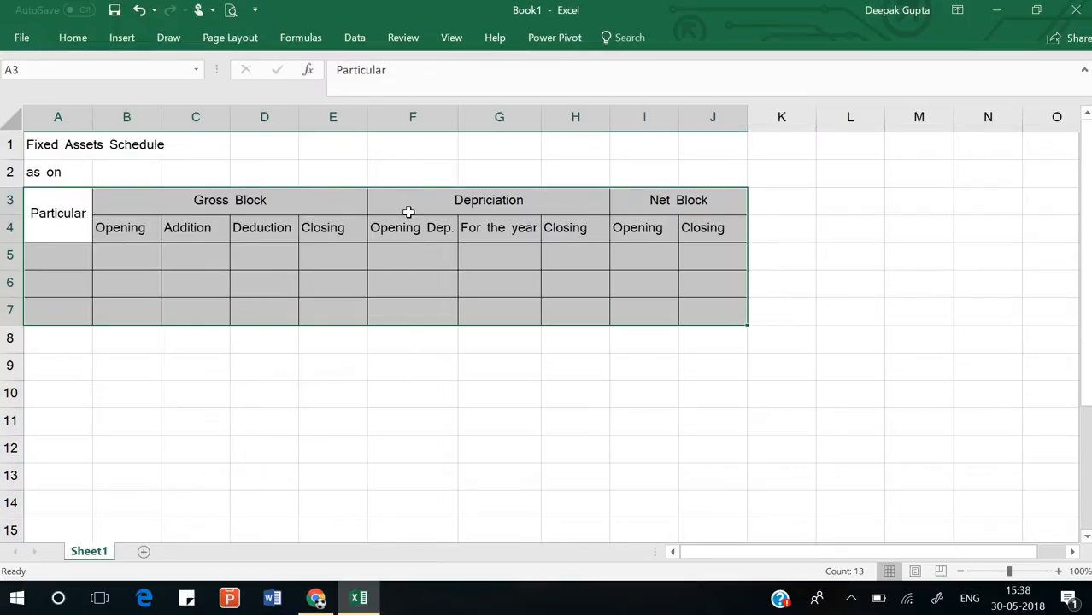
pyautogui.click(407, 211)
pyautogui.rightClick(395, 162)
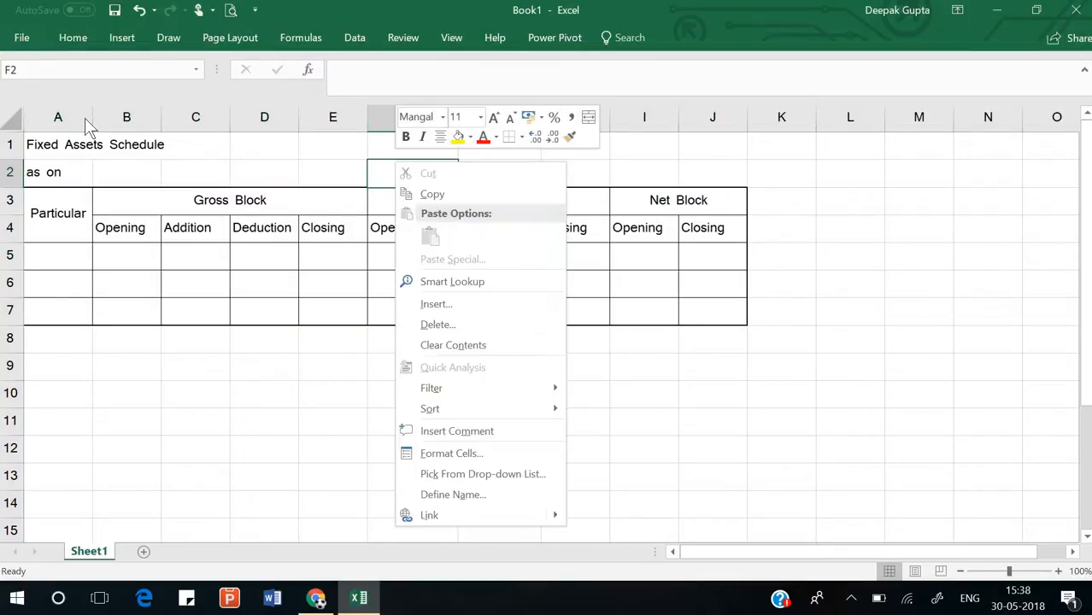
# - Merge and center the title Fixed Assets Schedule across cells A1 to J1
pyautogui.click(53, 145)
pyautogui.rightClick(54, 141)
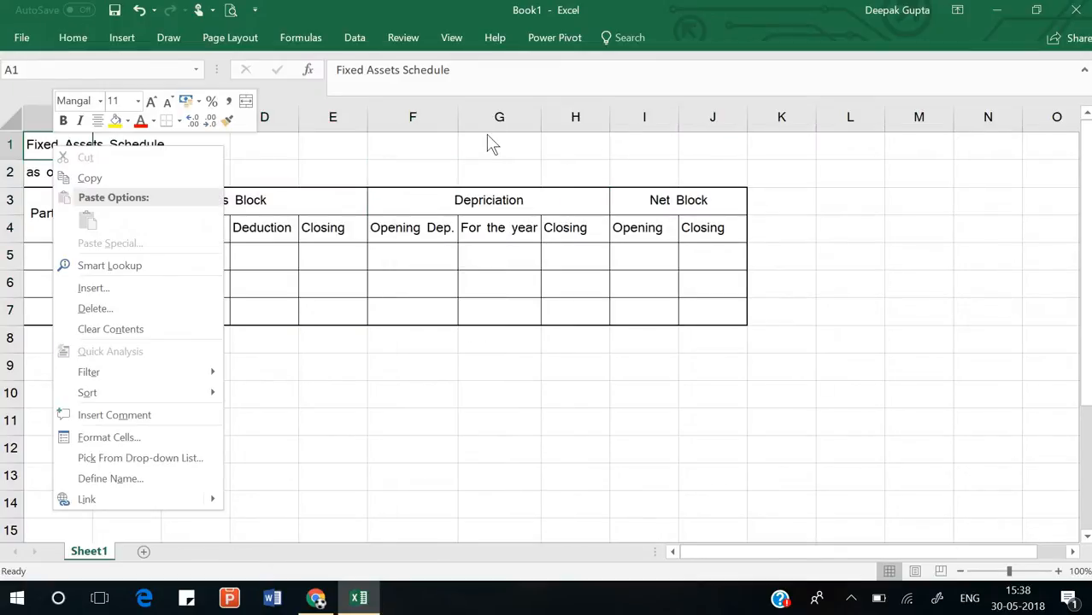
pyautogui.click(43, 149)
pyautogui.moveTo(60, 144); pyautogui.dragTo(729, 136)
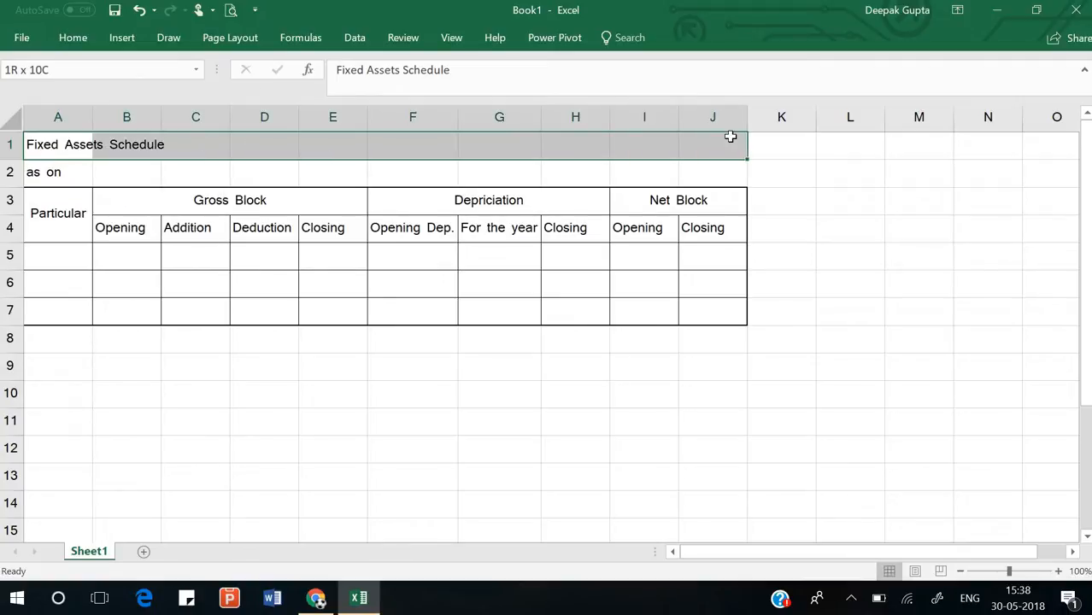
pyautogui.click(88, 36)
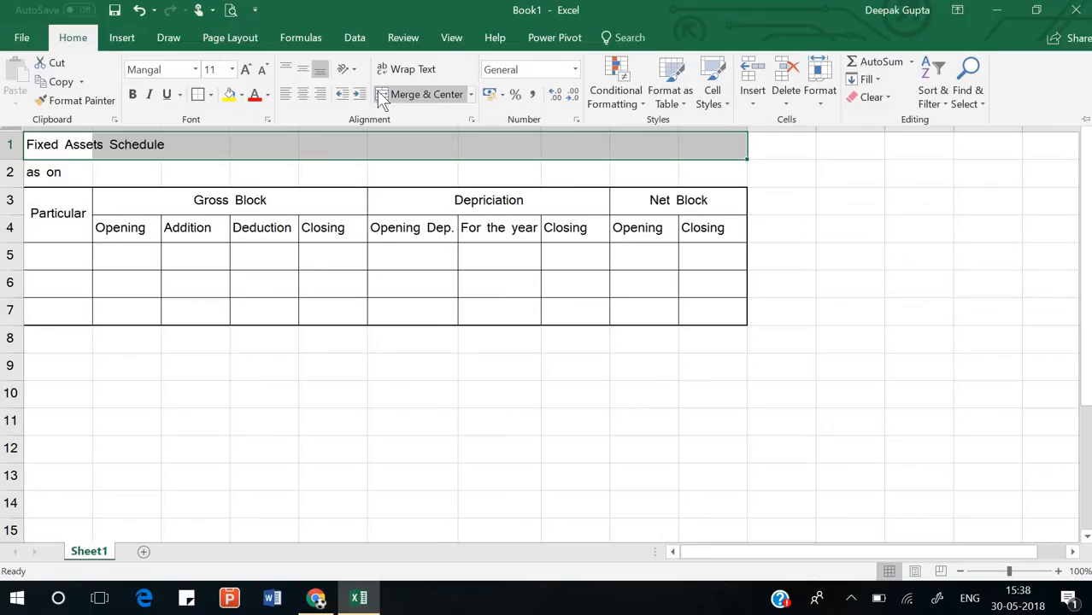
pyautogui.click(377, 91)
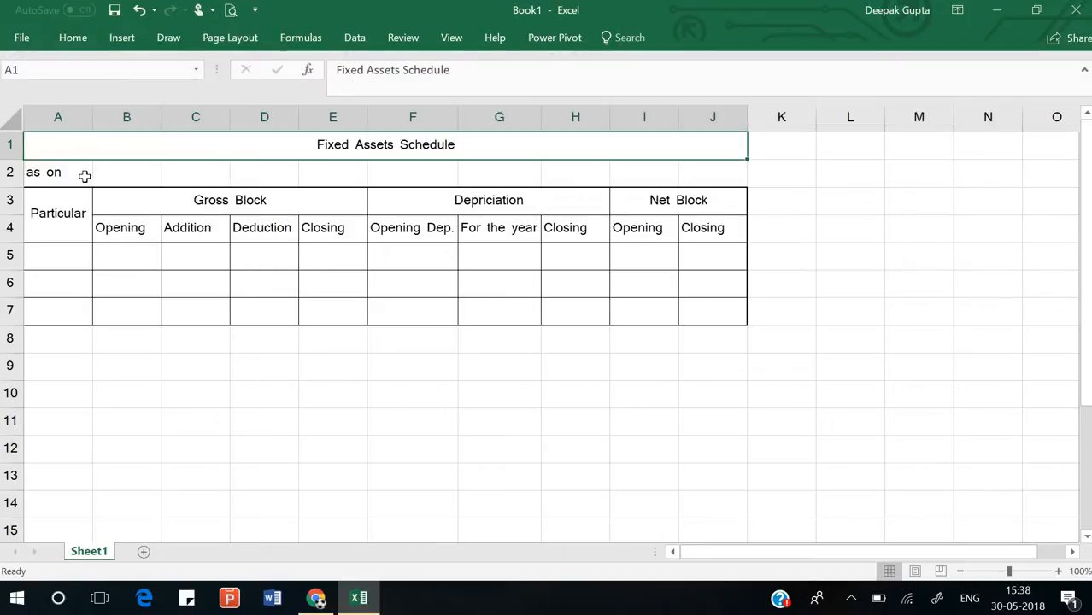
# - Merge and center the "as on" line across cells A2 to J2
pyautogui.moveTo(83, 175); pyautogui.dragTo(690, 173)
pyautogui.click(73, 38)
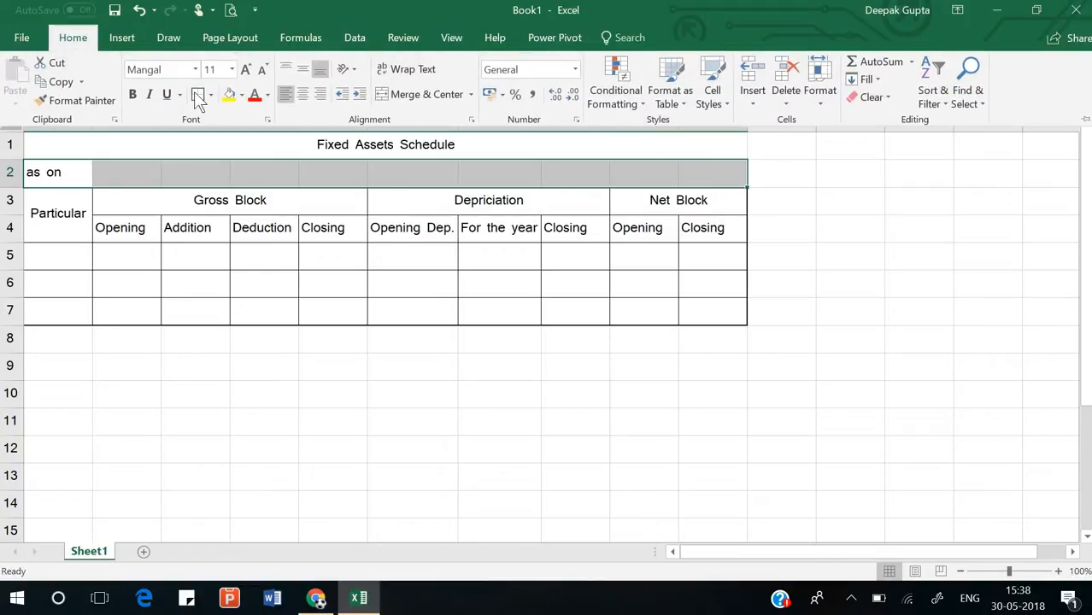
pyautogui.click(401, 101)
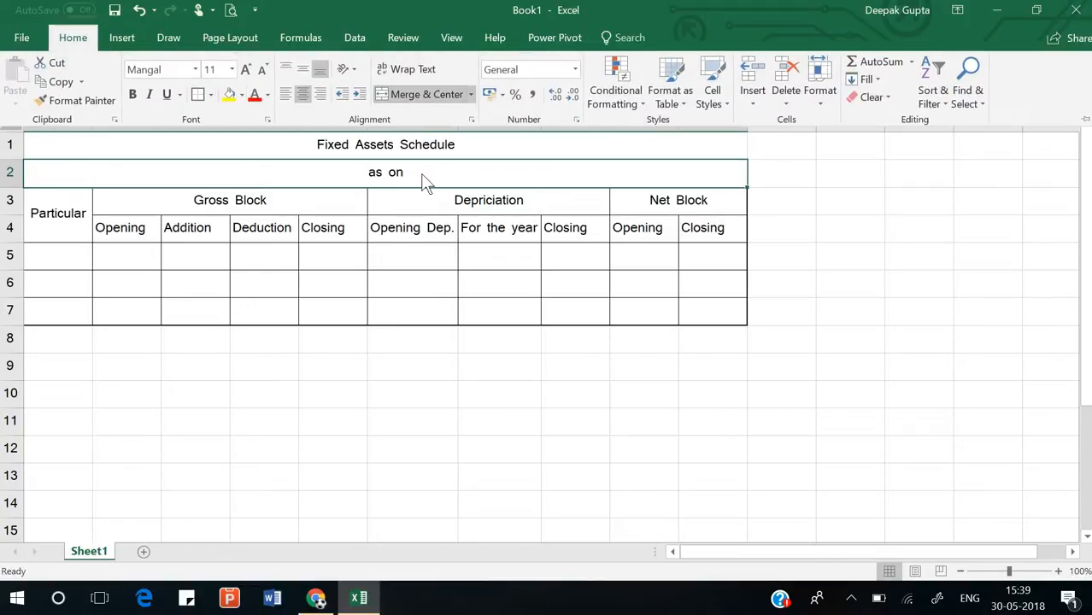
pyautogui.doubleClick(423, 174)
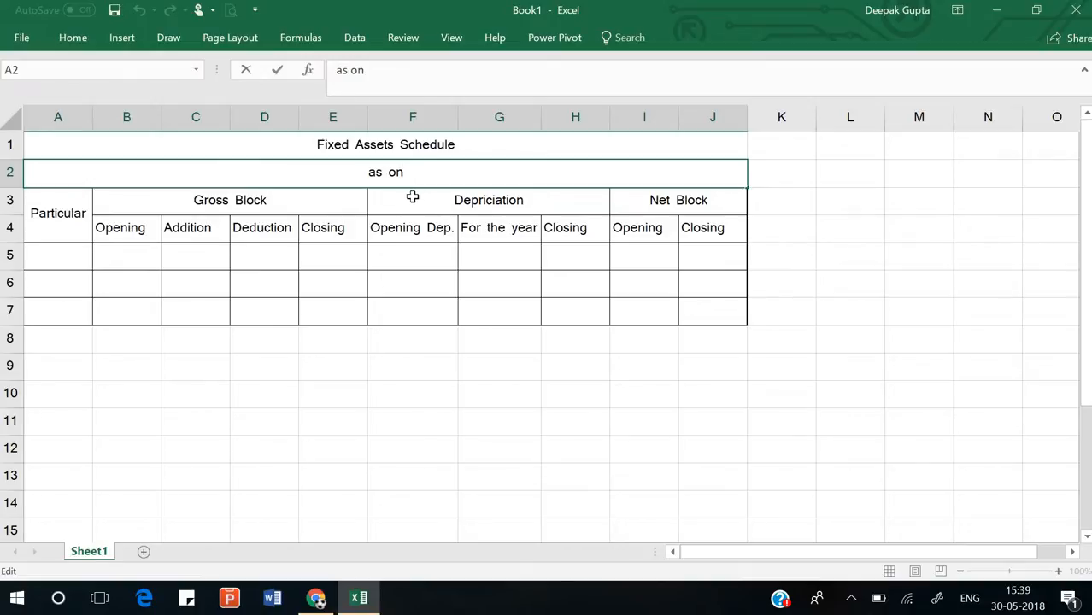
# - Enter Plant and Machinary in cell A5 as the first asset under Particular
pyautogui.click(56, 261)
pyautogui.write('Plan')
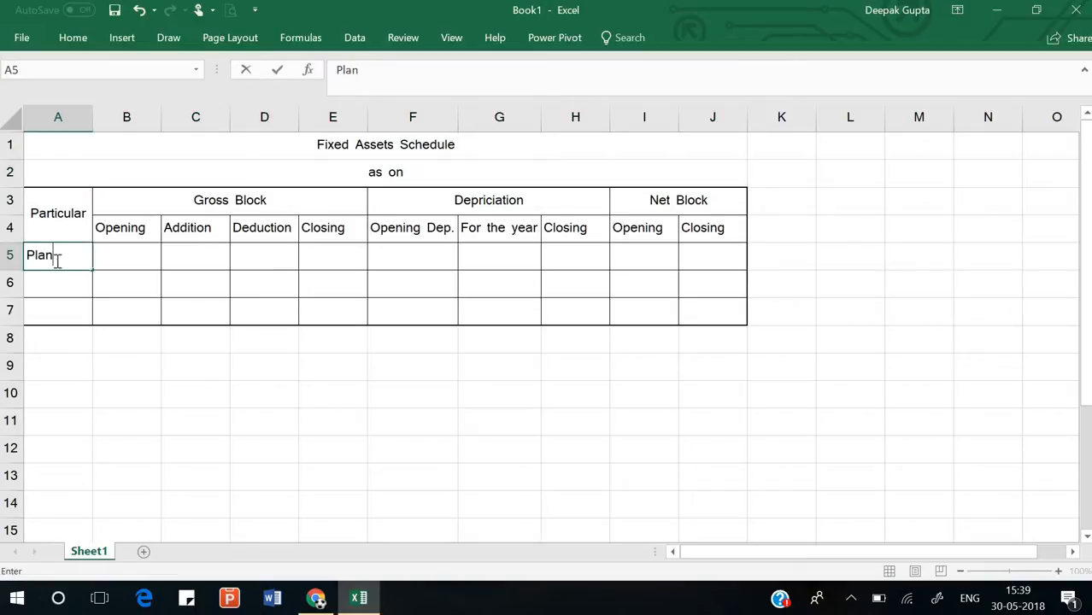
pyautogui.write('t and Mach')
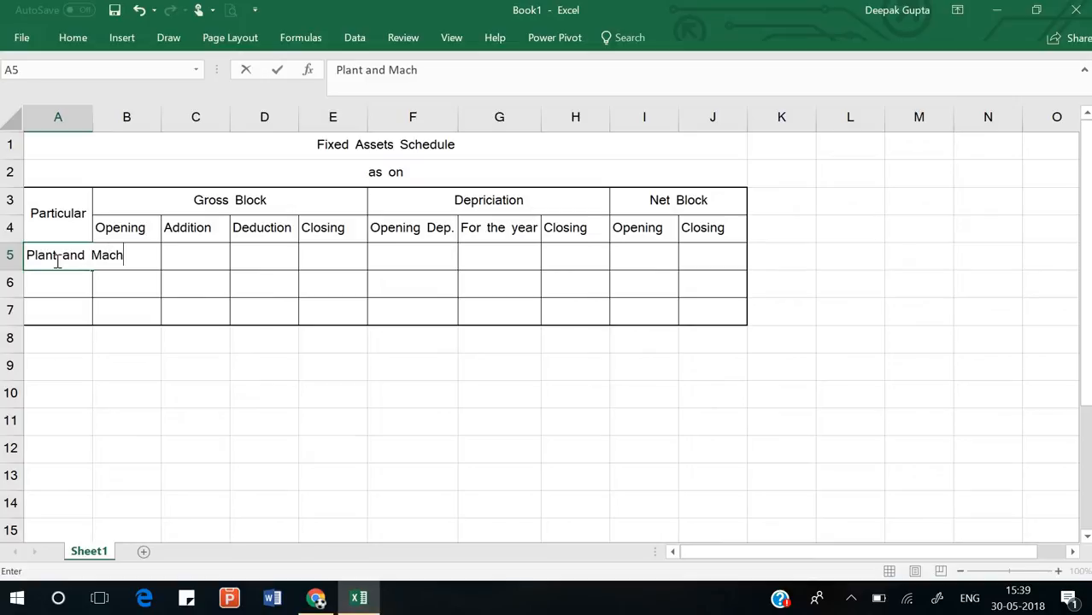
pyautogui.write('inary')
pyautogui.press('Return')
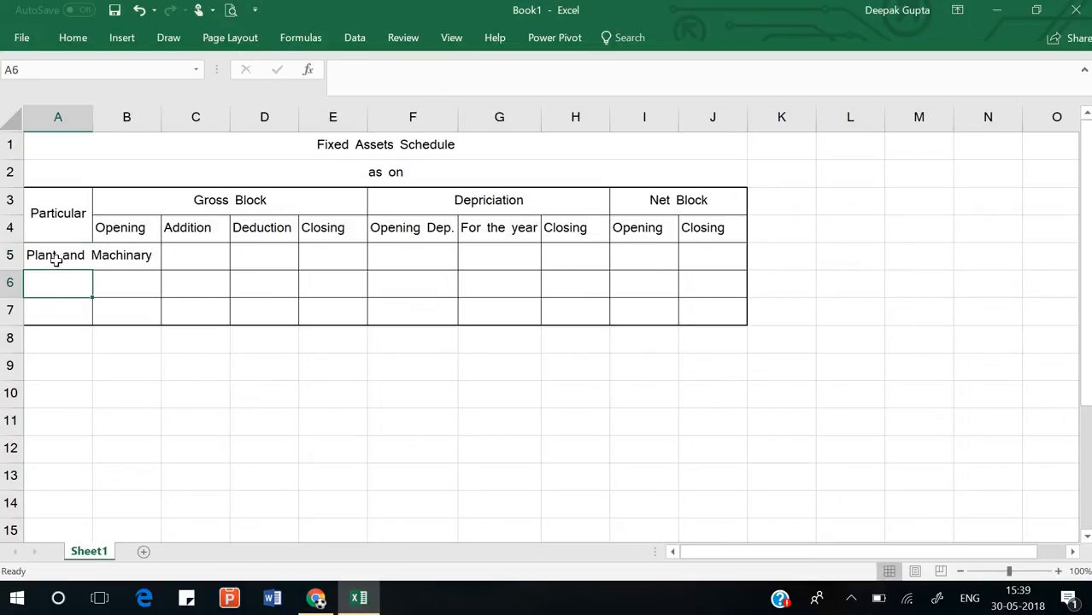
# - Complete the date line in row 2 so that it reads "as on 31-03-2018"
pyautogui.click(424, 165)
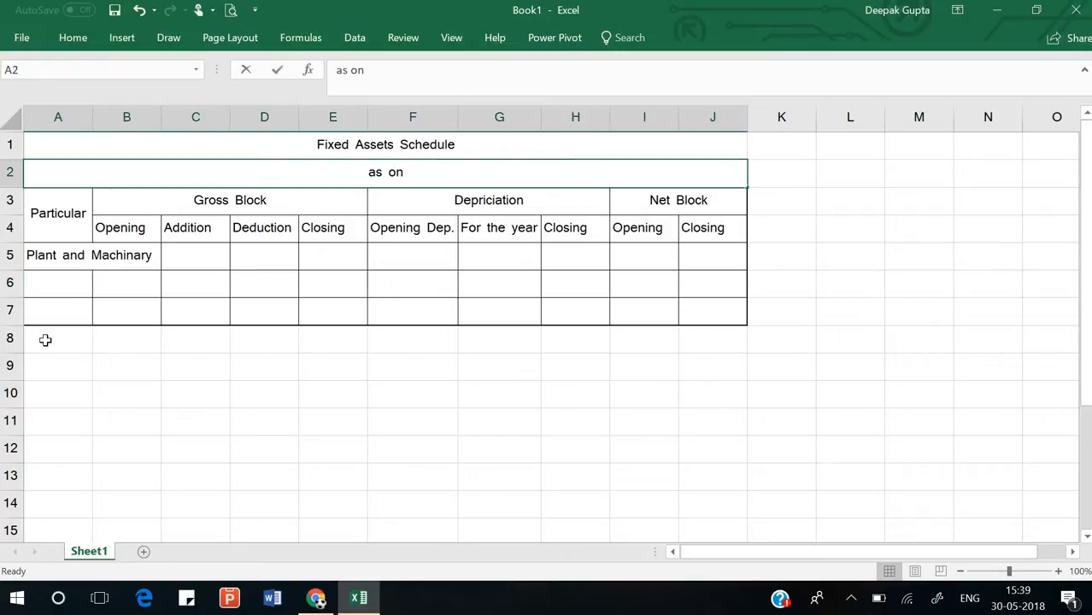
pyautogui.press('F2')
pyautogui.write('3')
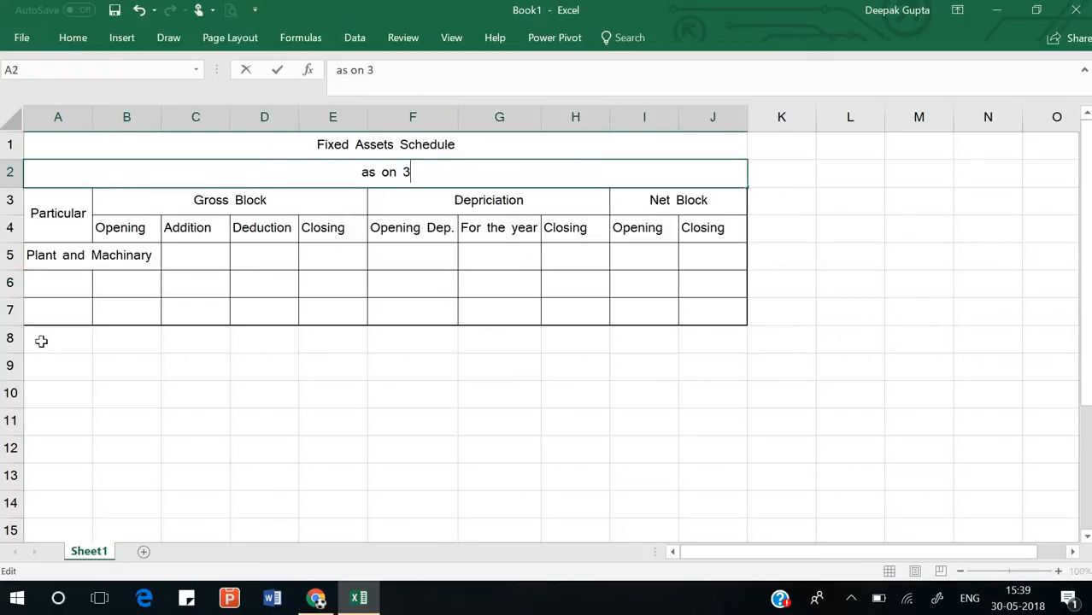
pyautogui.write('1-03-201')
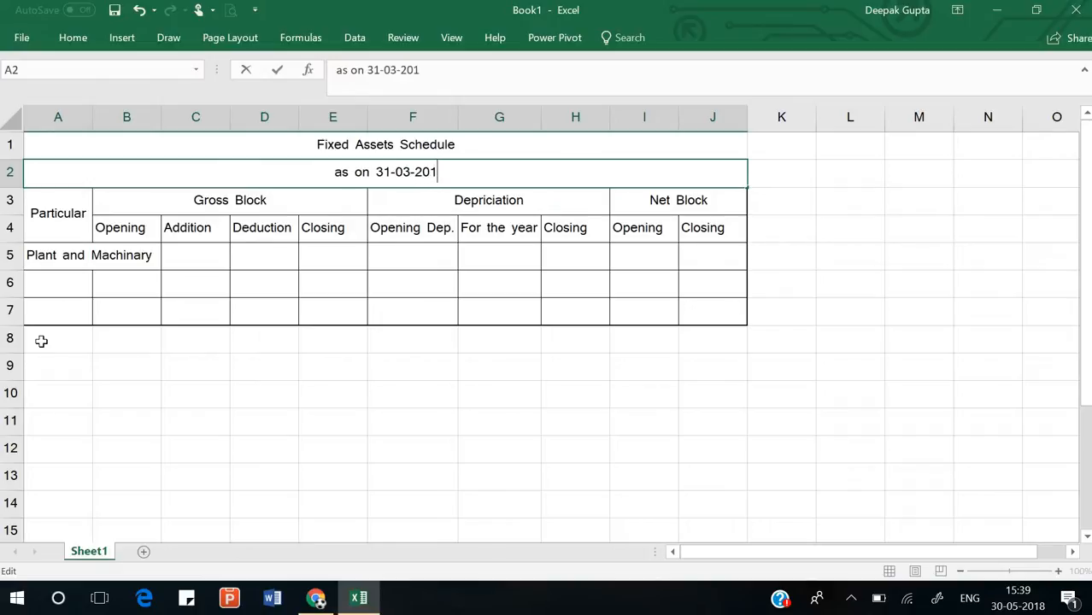
pyautogui.write('8')
pyautogui.press('Return')
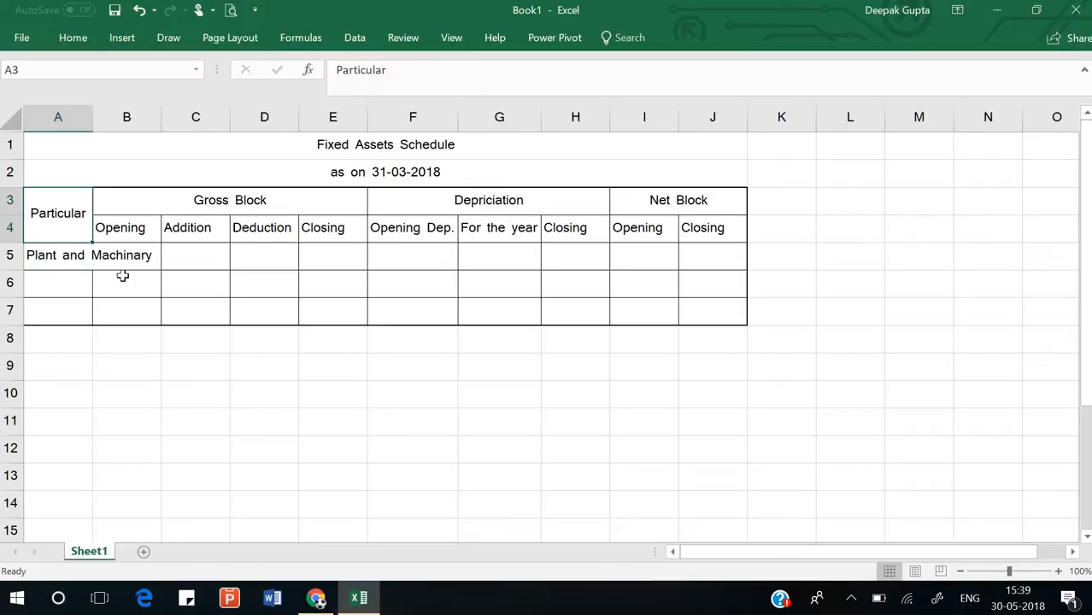
# - Enter Building in cell A6 as the second asset under Particular
pyautogui.click(48, 283)
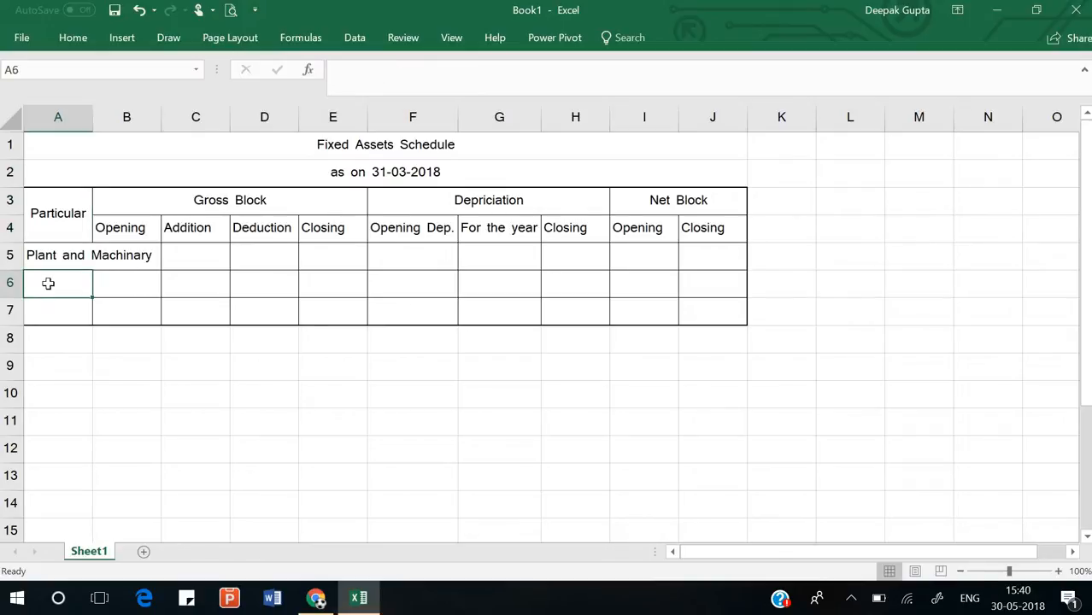
pyautogui.write('Buid')
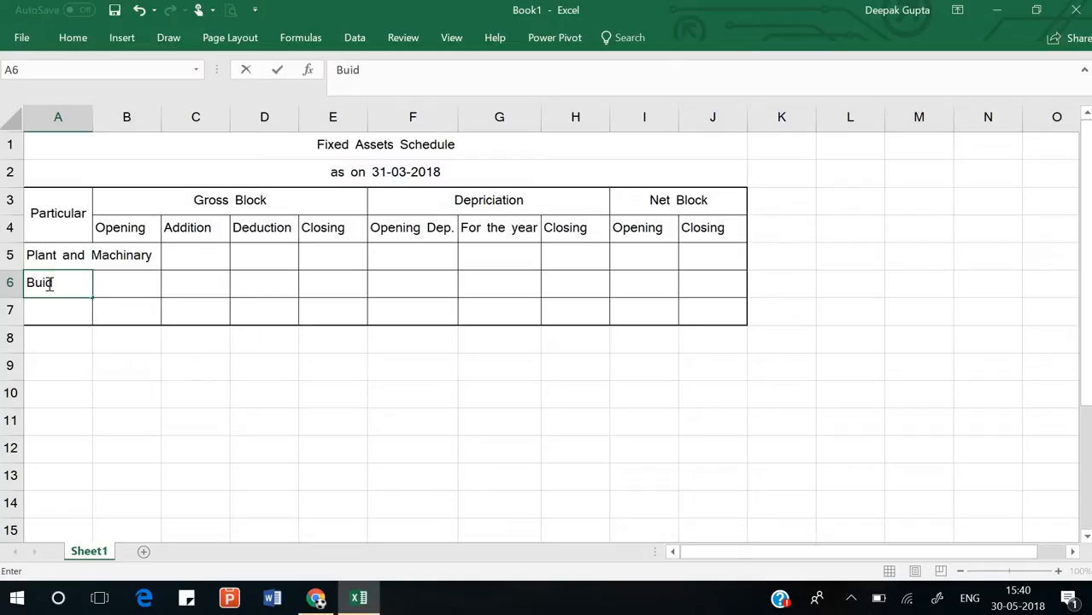
pyautogui.press('BackSpace')
pyautogui.write('lding')
pyautogui.press('Return')
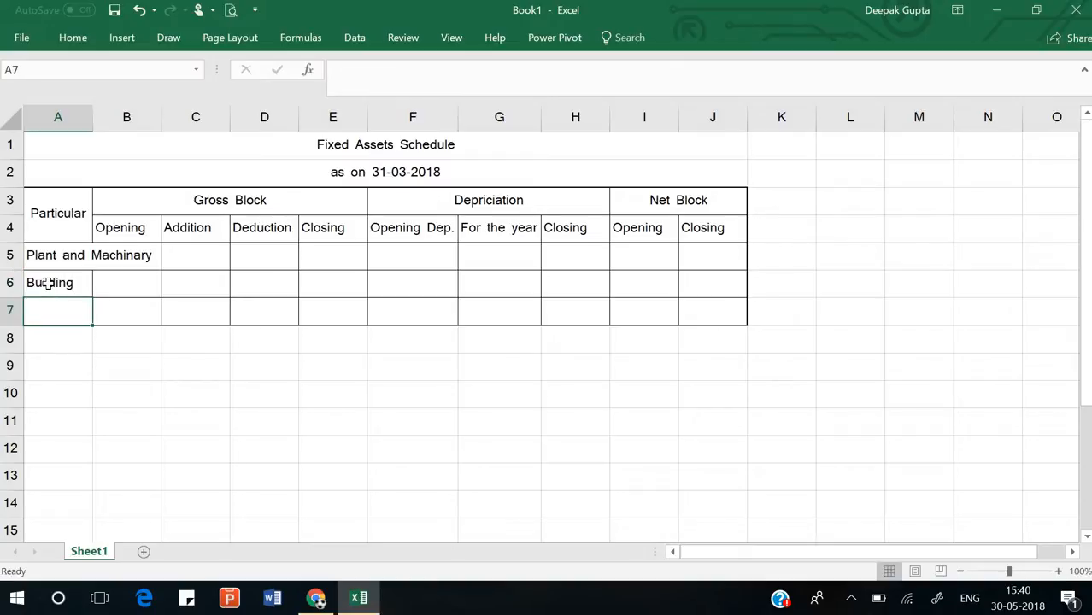
# - Enter Furniture in cell A7 and autofit the width of column A to its asset names
pyautogui.write('Fur')
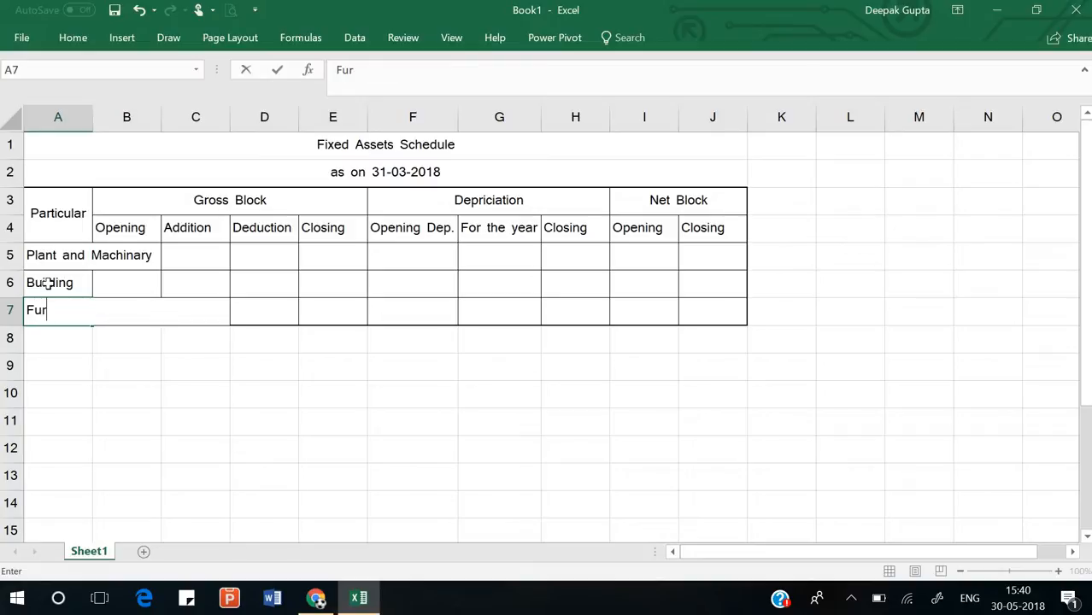
pyautogui.write('niture')
pyautogui.press('Return')
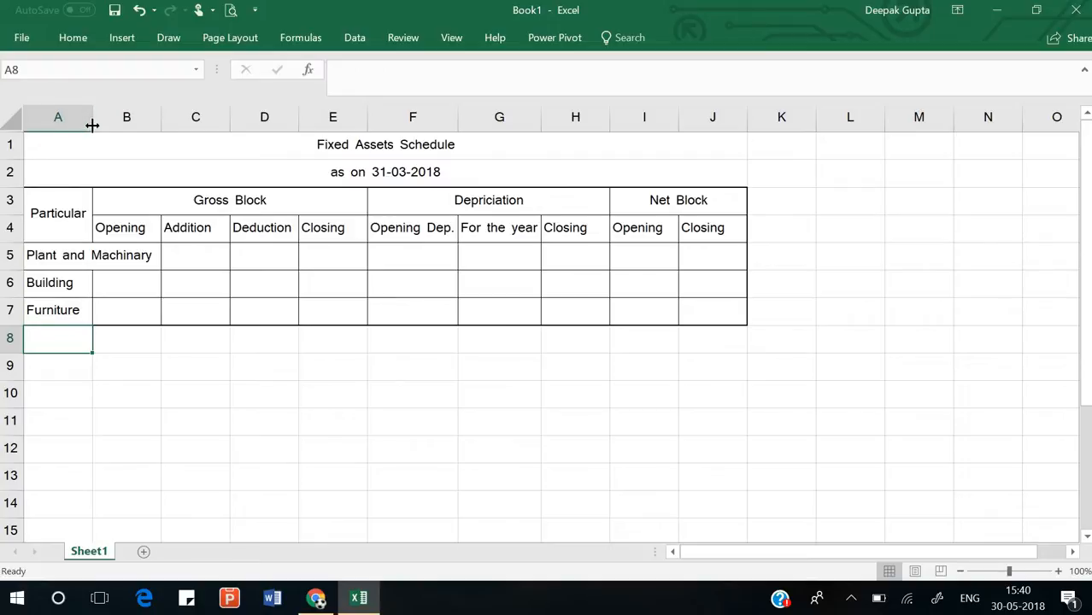
pyautogui.doubleClick(91, 124)
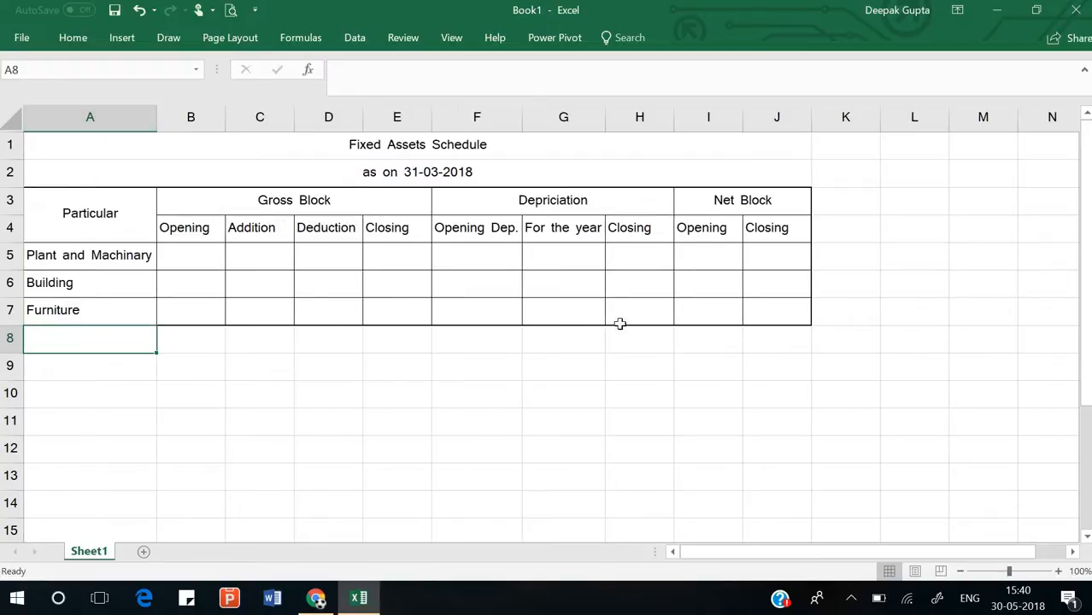
# - Enter 850000 in cell B5 as the Gross Block Opening value for Plant and Machinary
pyautogui.click(1059, 571)
pyautogui.click(1059, 571)
pyautogui.click(1060, 571)
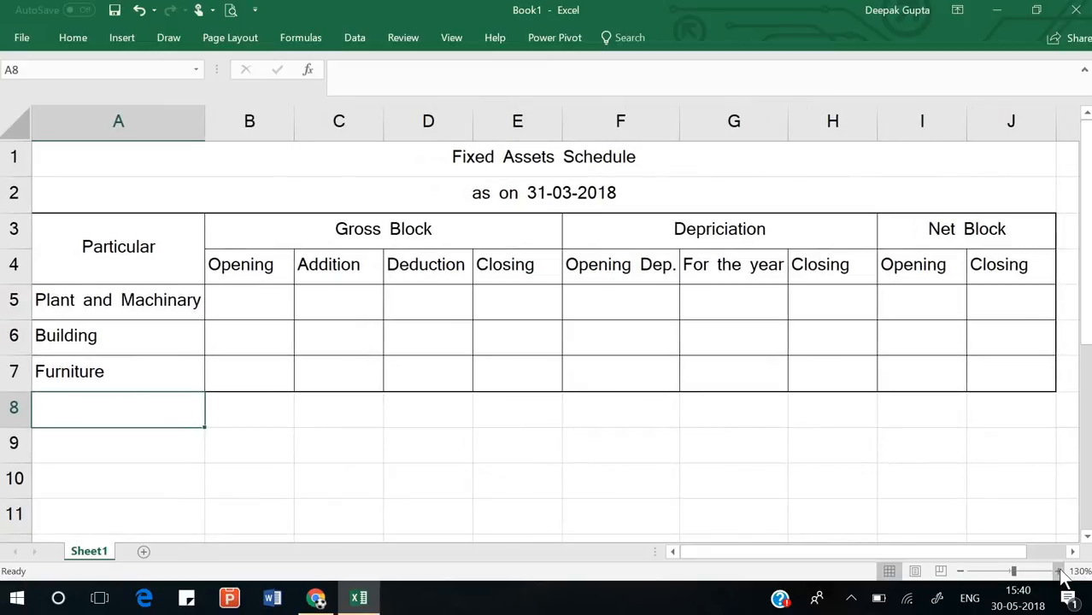
pyautogui.click(442, 276)
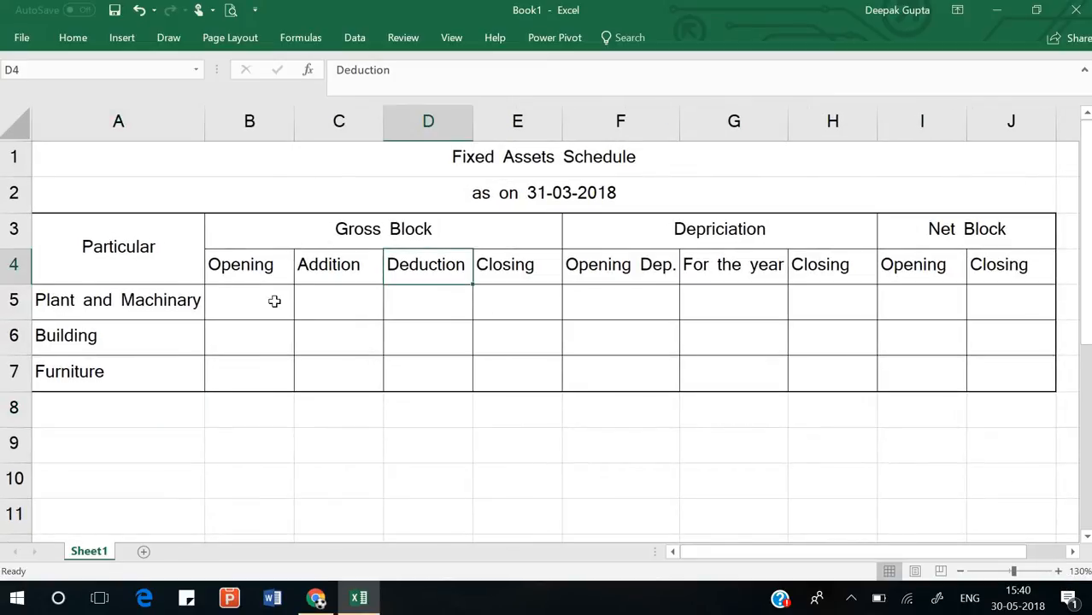
pyautogui.click(275, 301)
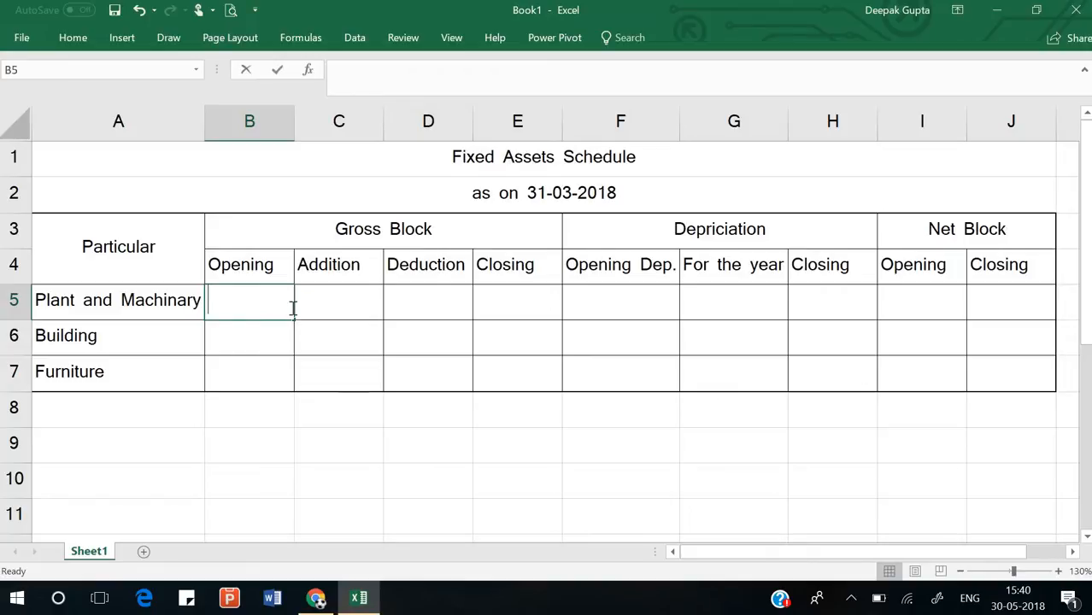
pyautogui.write('850000')
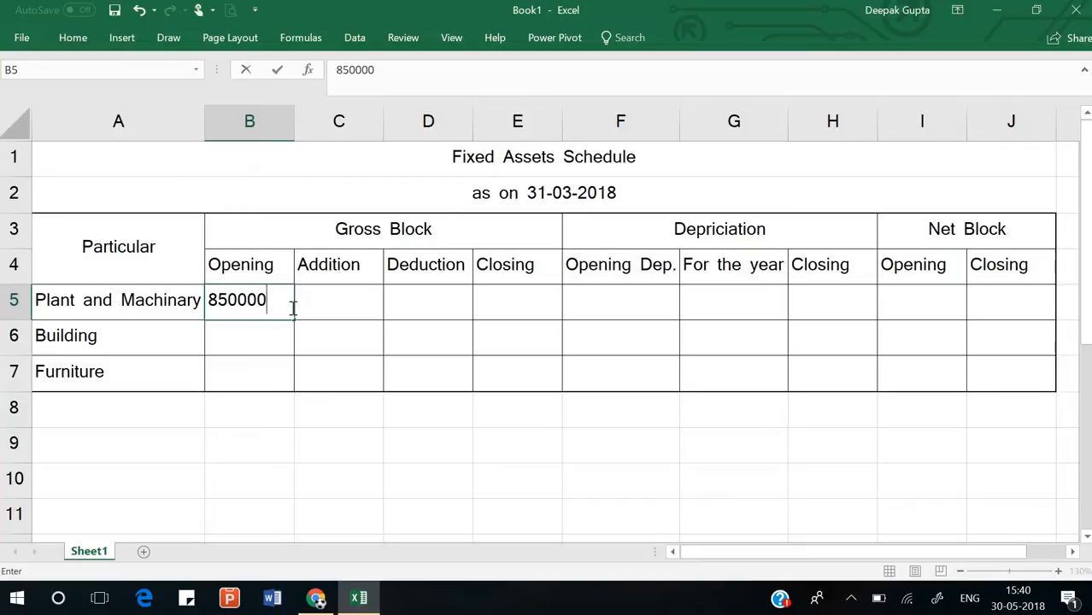
pyautogui.press('Return')
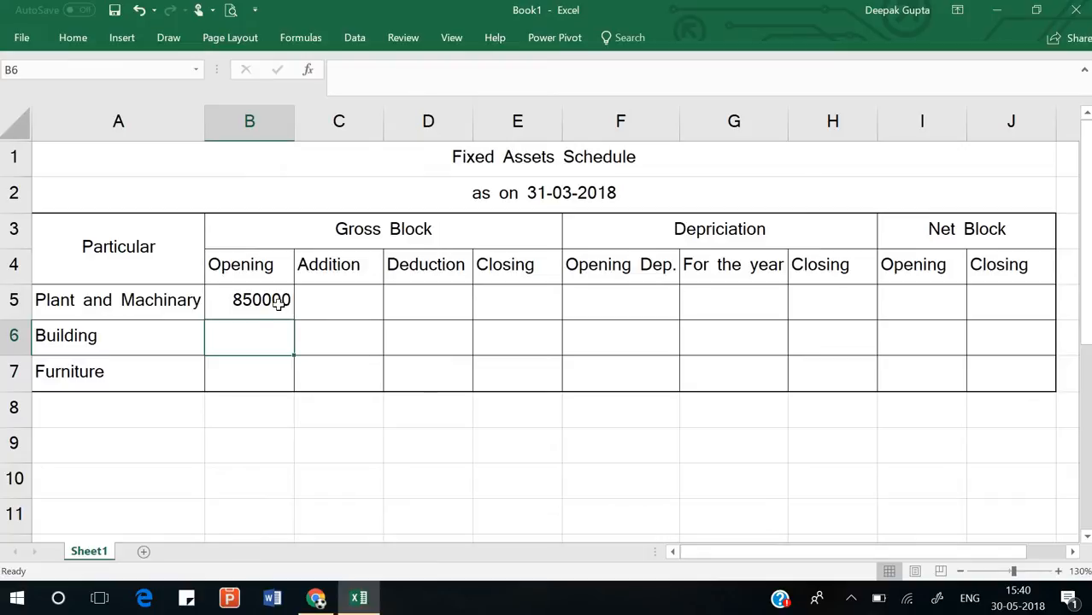
pyautogui.click(286, 301)
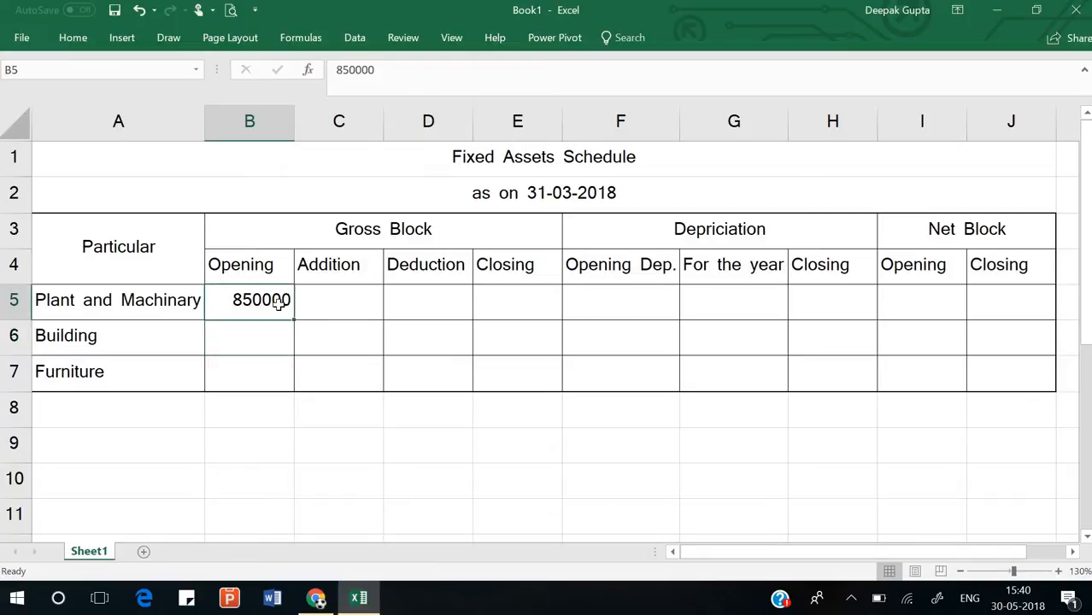
pyautogui.click(251, 351)
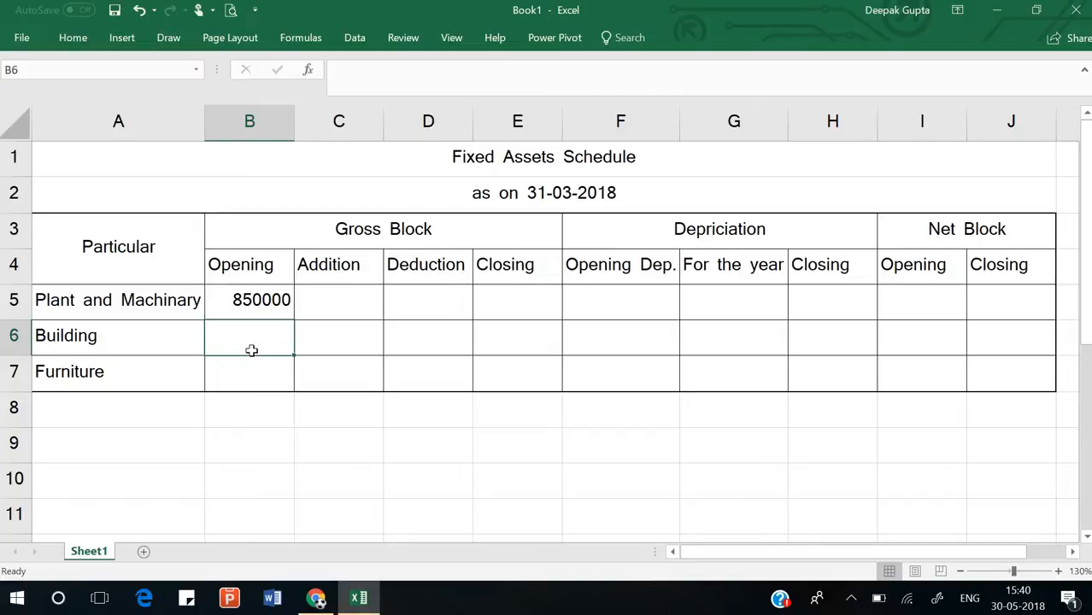
# - Enter the Gross Block Opening values 800000 for Building in cell B6 and 100000 for Furniture in cell B7
pyautogui.write('800000')
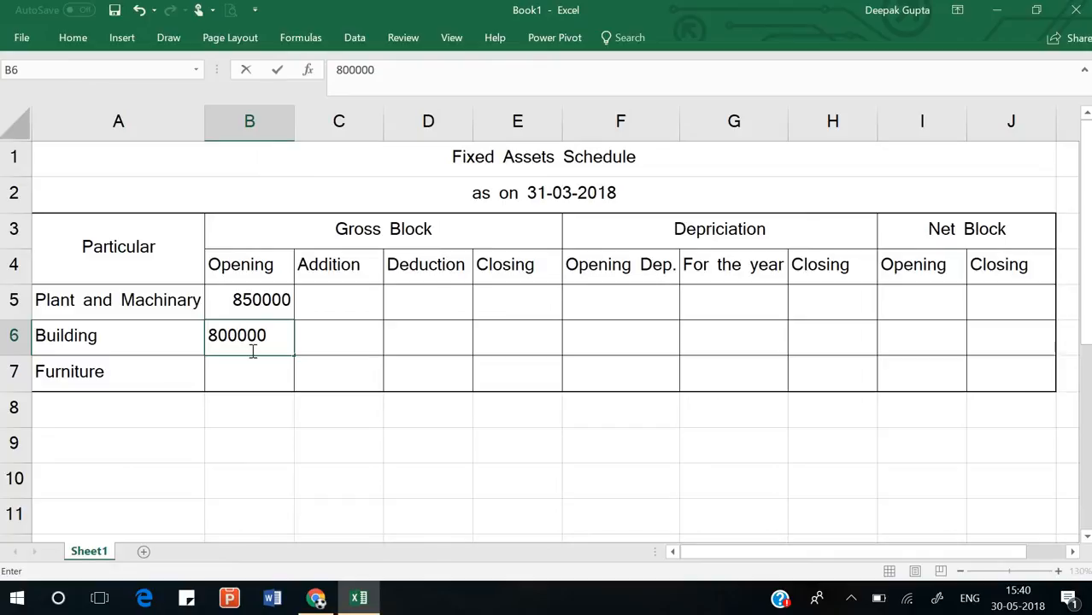
pyautogui.press('Return')
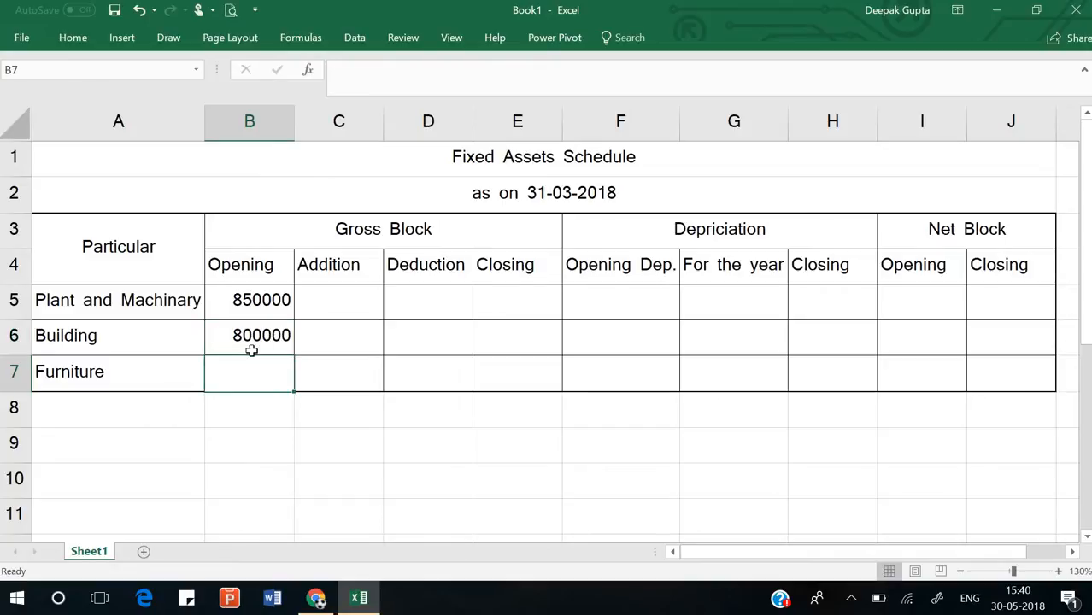
pyautogui.write('100000')
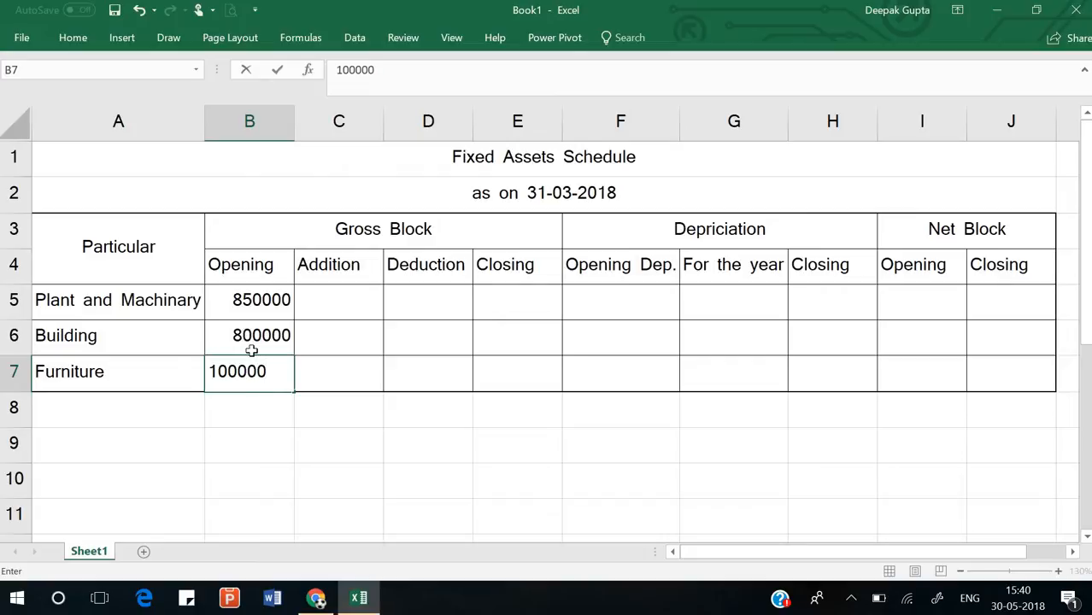
pyautogui.press('Return')
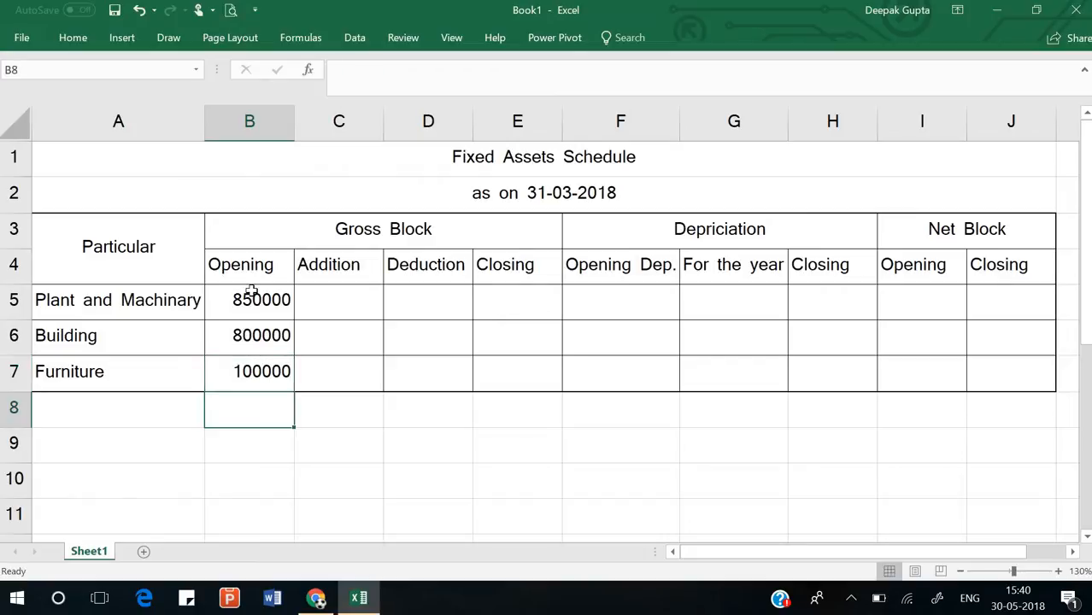
pyautogui.moveTo(245, 313); pyautogui.dragTo(223, 374)
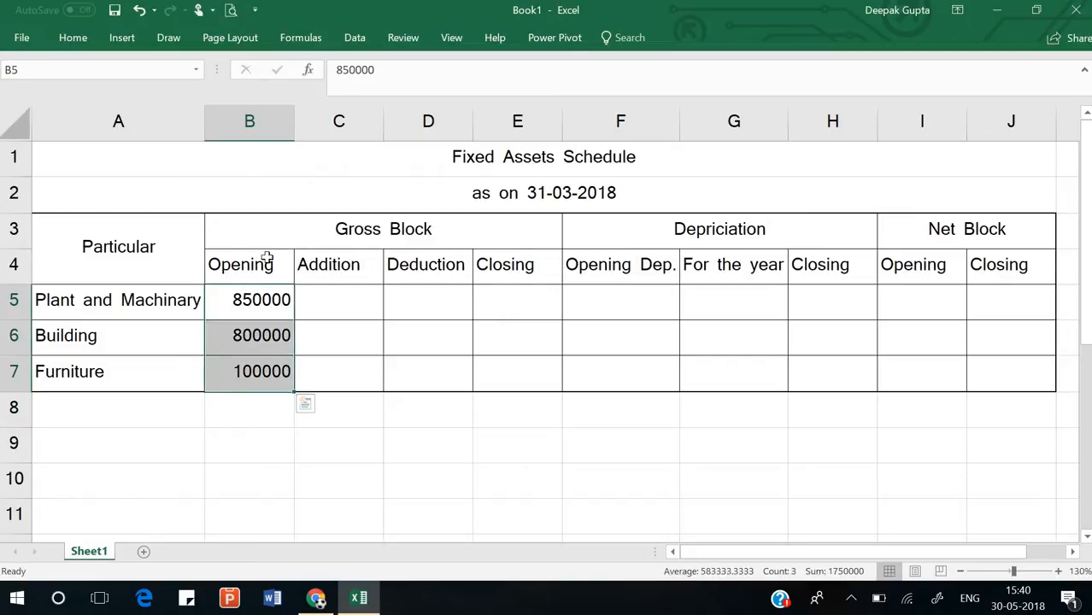
pyautogui.click(253, 299)
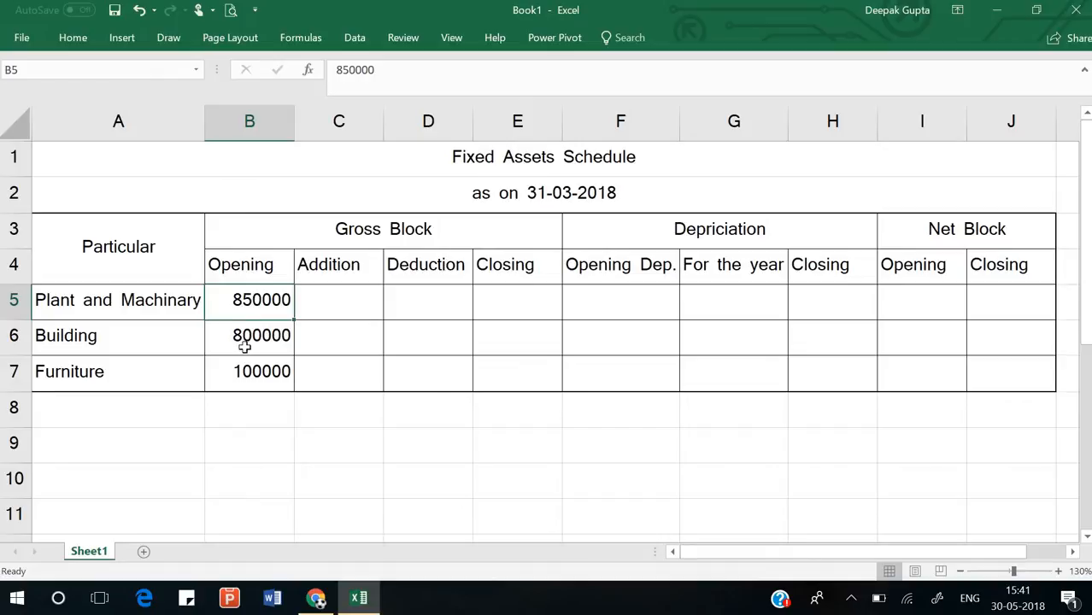
pyautogui.click(246, 344)
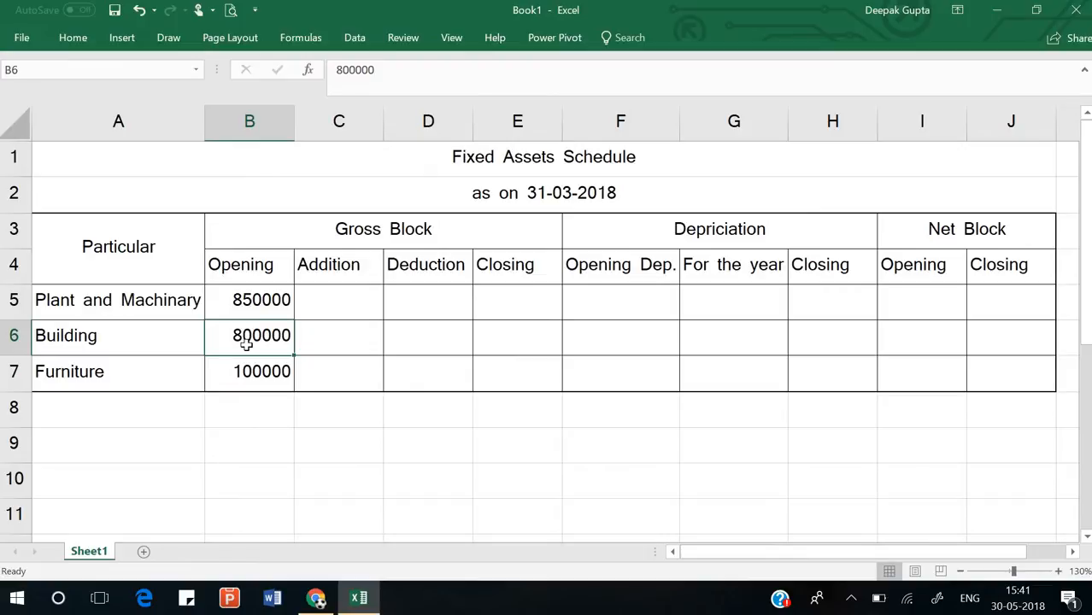
pyautogui.click(250, 371)
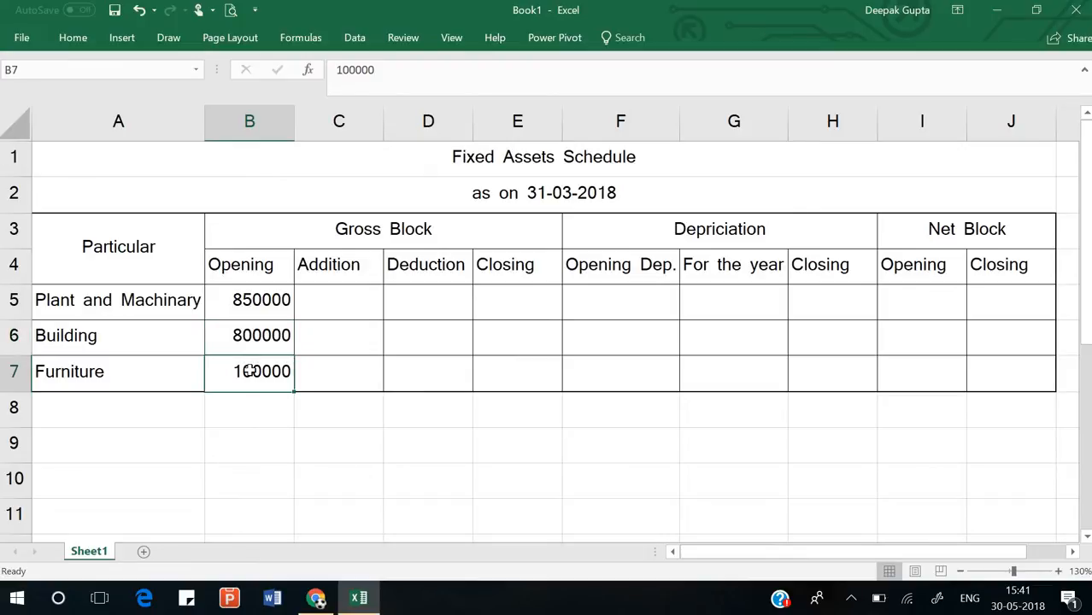
pyautogui.click(647, 306)
pyautogui.click(242, 300)
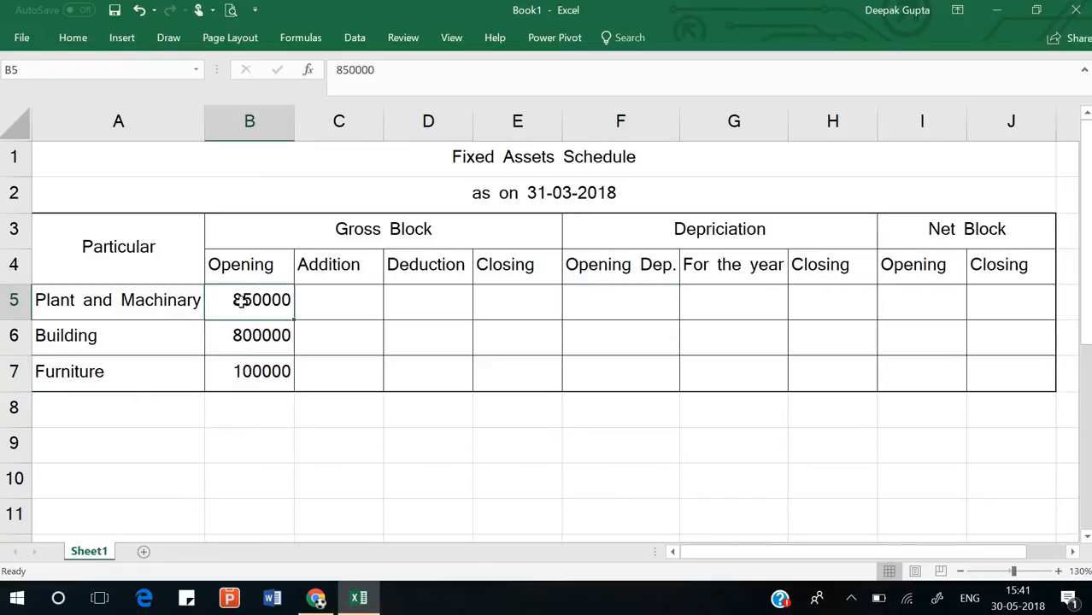
# - Enter 240634 in cell F5 as the Opening Dep. value for Plant and Machinary
pyautogui.click(597, 301)
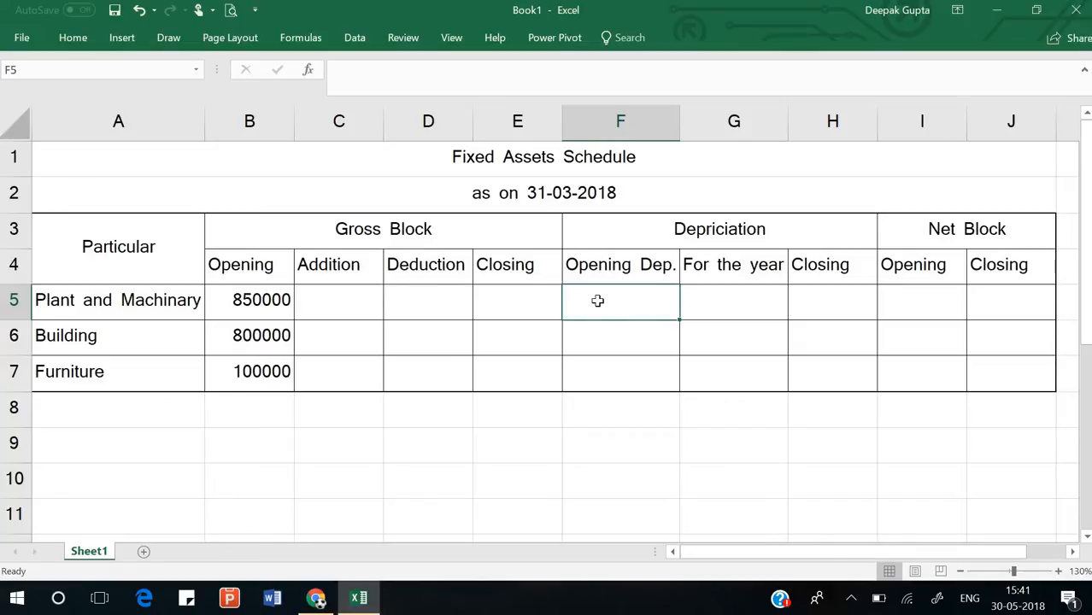
pyautogui.write('240')
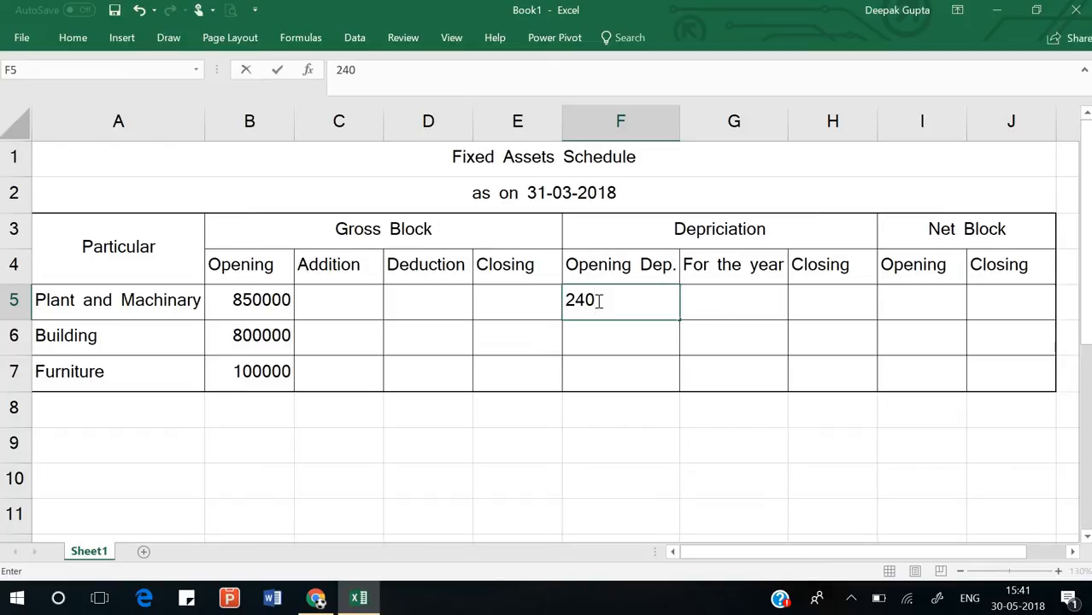
pyautogui.write('634')
pyautogui.press('Return')
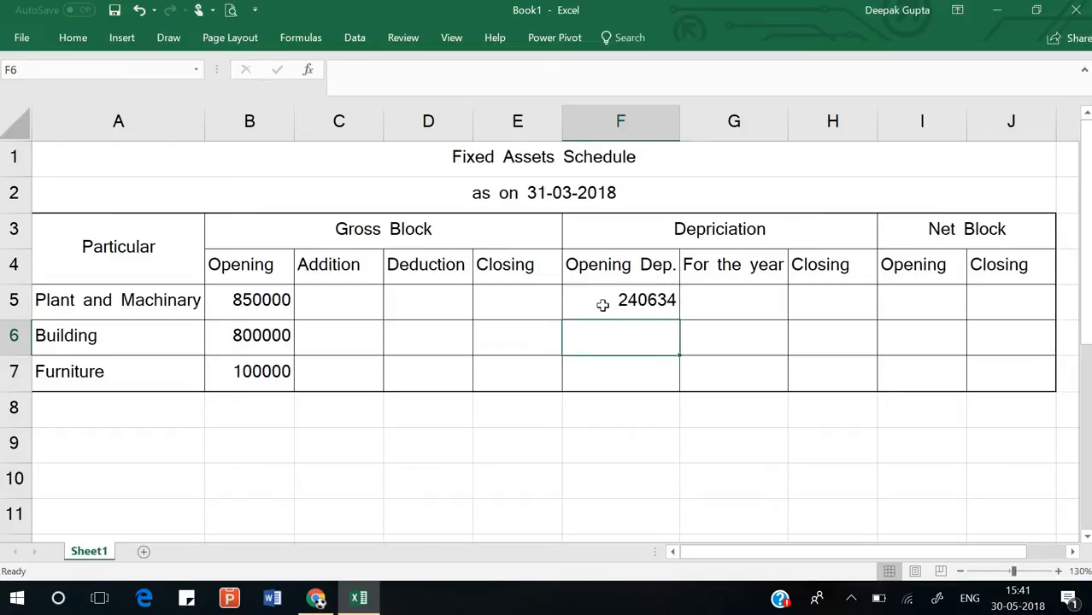
pyautogui.click(248, 309)
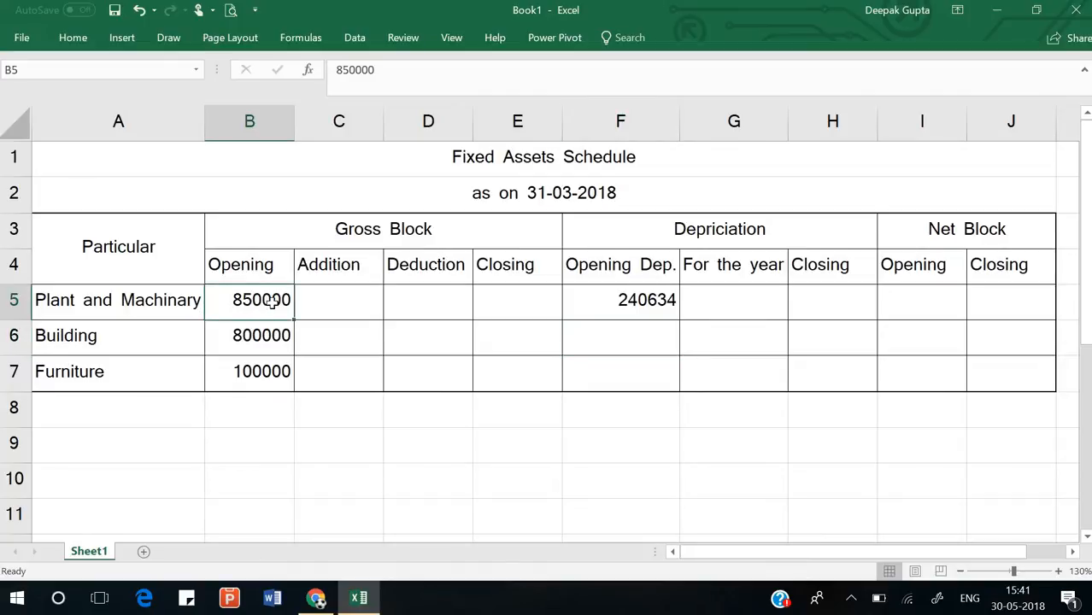
pyautogui.click(637, 303)
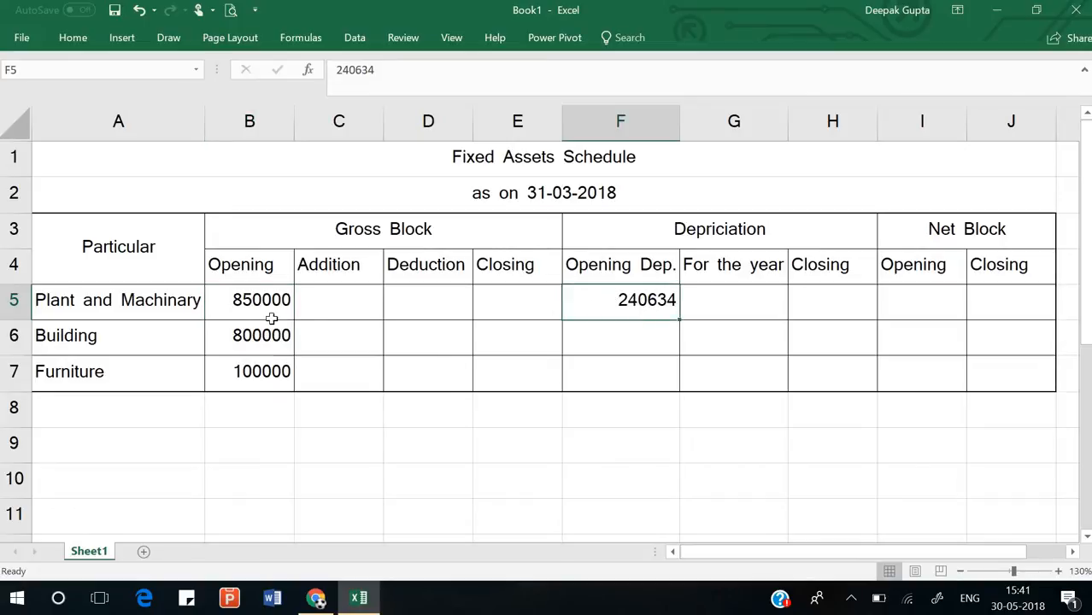
pyautogui.click(179, 311)
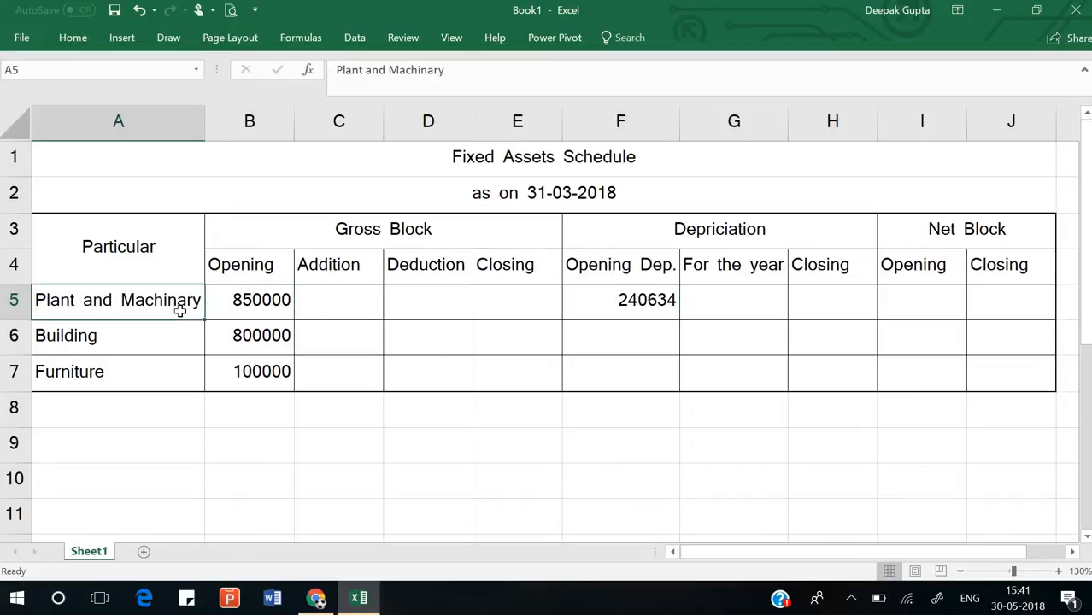
# - Enter 148395 in cell F6 as the Opening Dep. value for Building
pyautogui.click(611, 342)
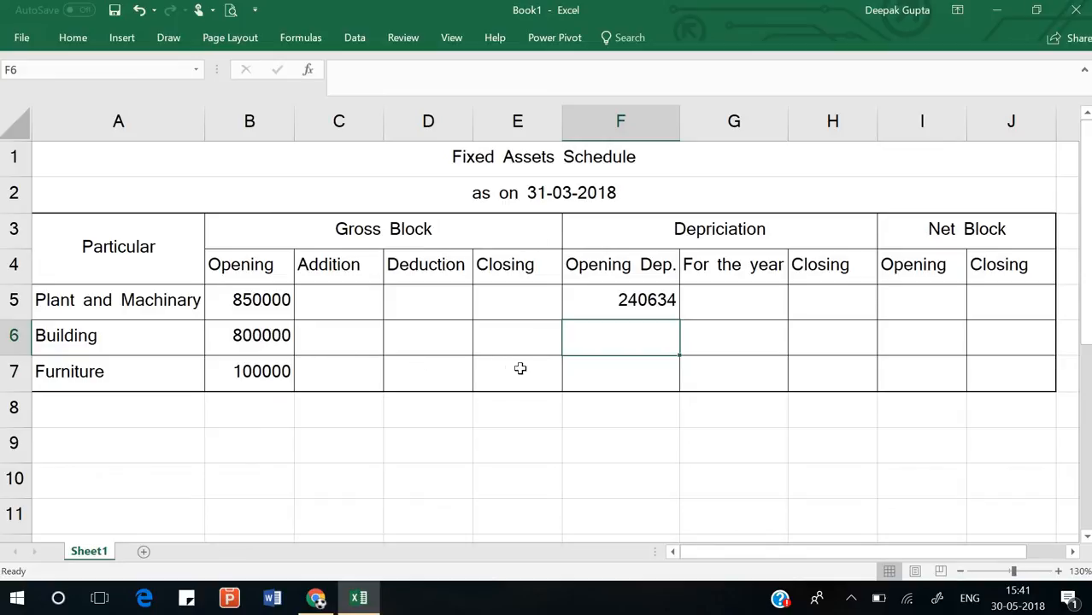
pyautogui.write('1')
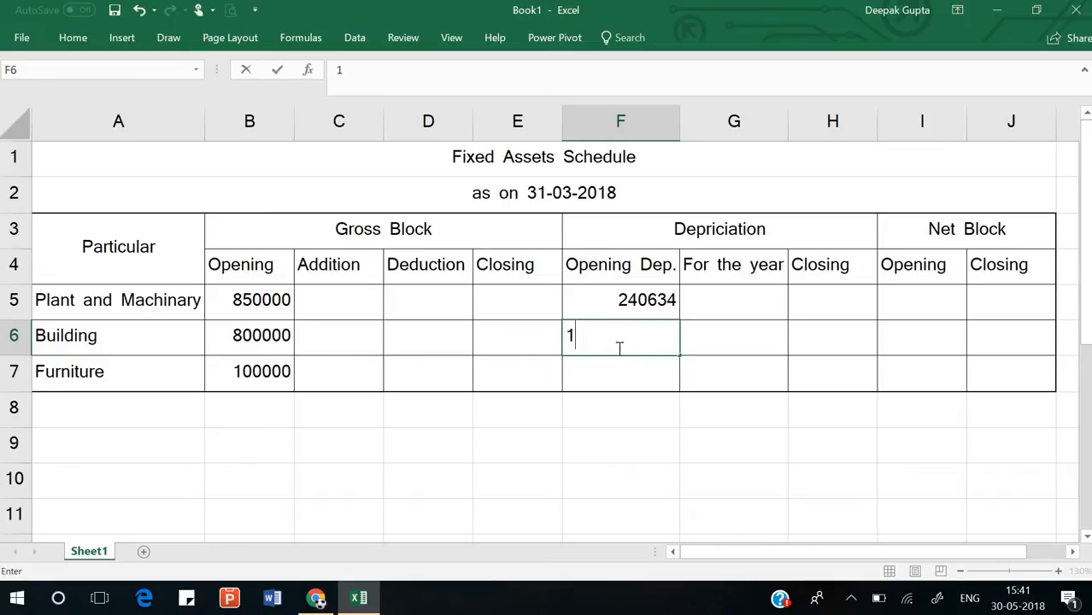
pyautogui.write('48395')
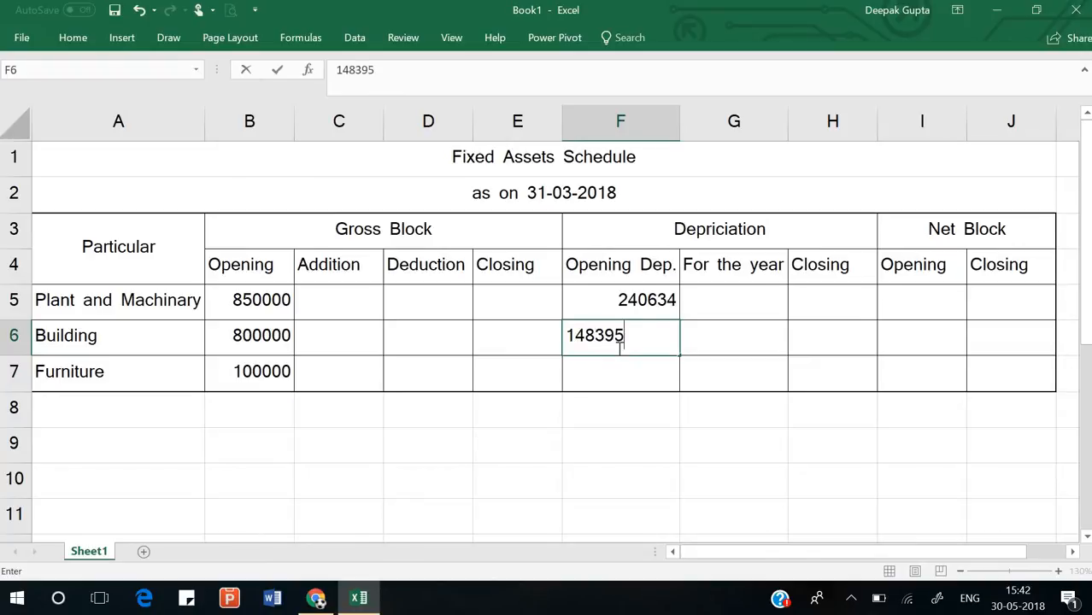
pyautogui.press('Return')
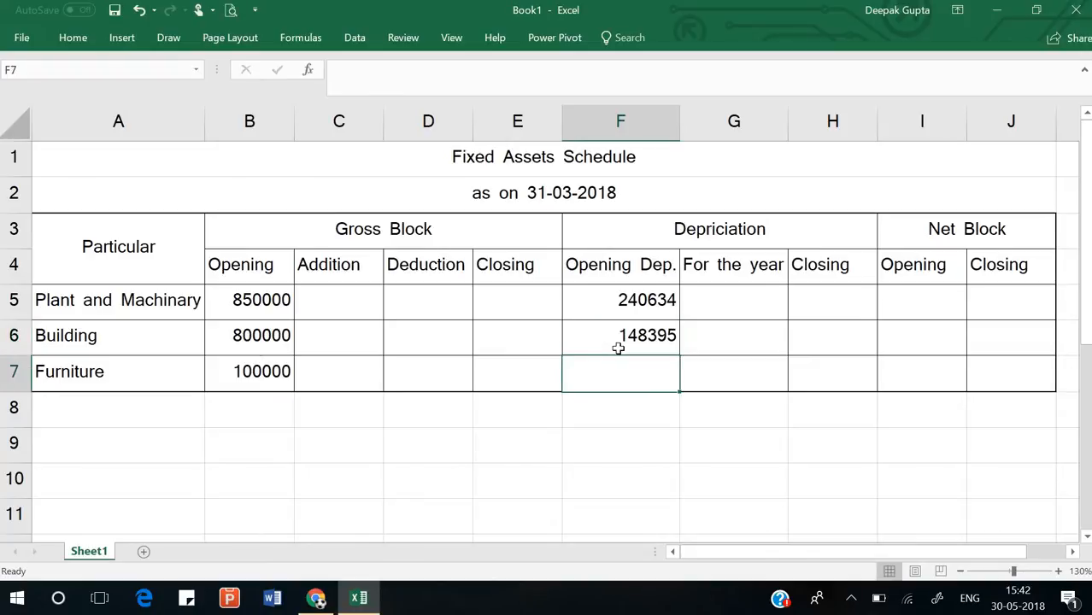
# - Enter 45065 in cell F7 as the Opening Dep. value for Furniture
pyautogui.click(253, 378)
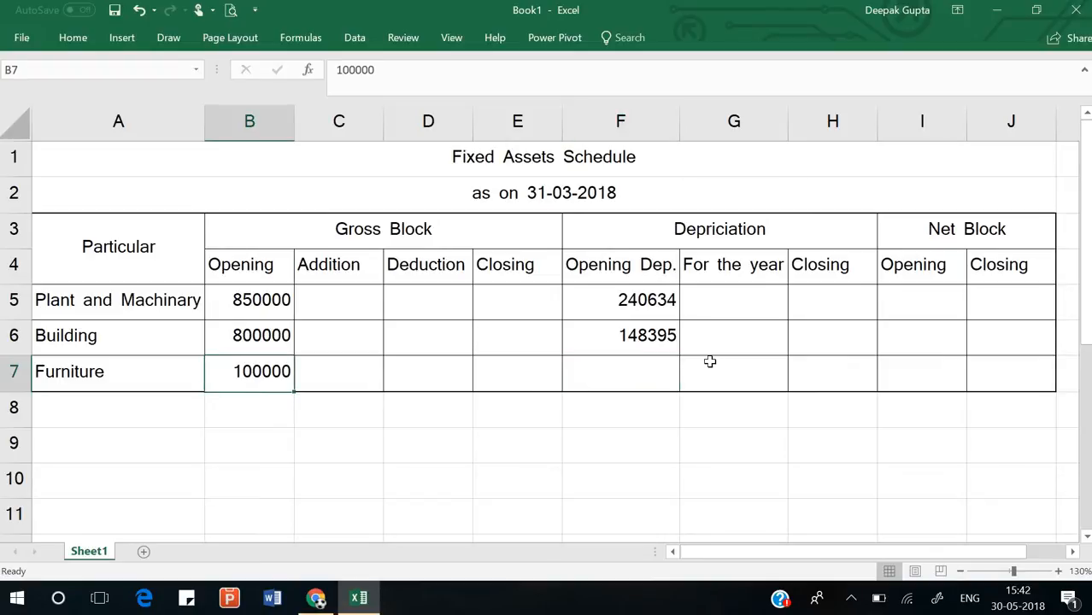
pyautogui.click(652, 372)
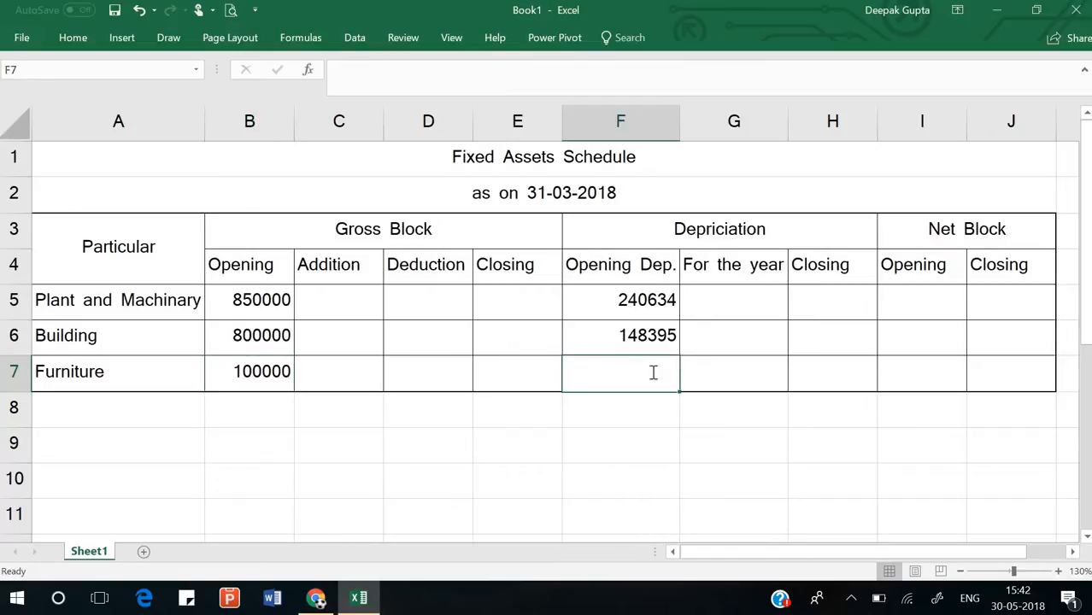
pyautogui.write('450')
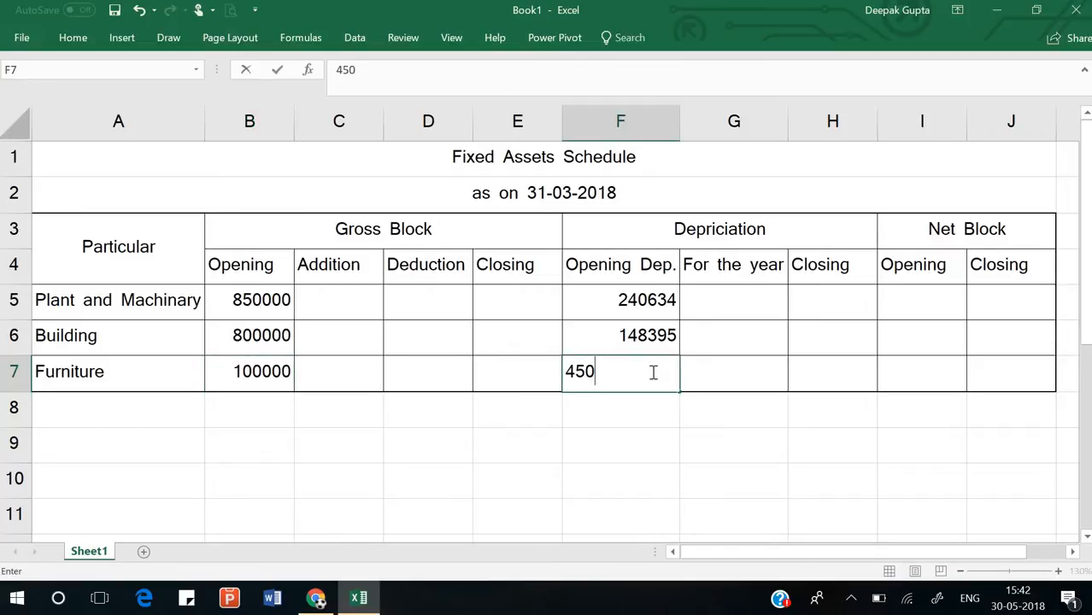
pyautogui.write('65')
pyautogui.press('Return')
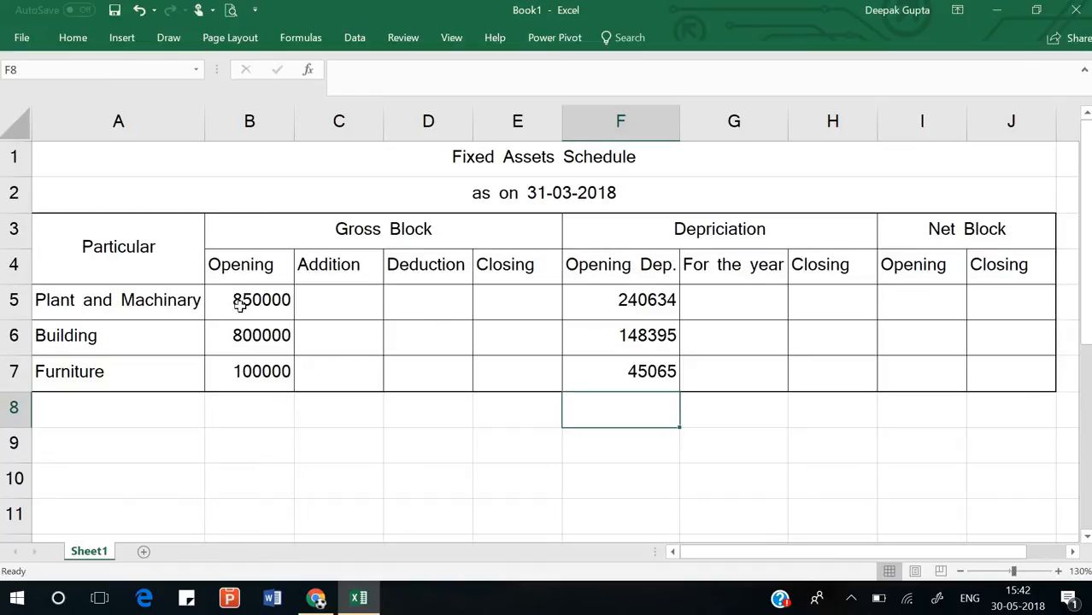
pyautogui.click(188, 304)
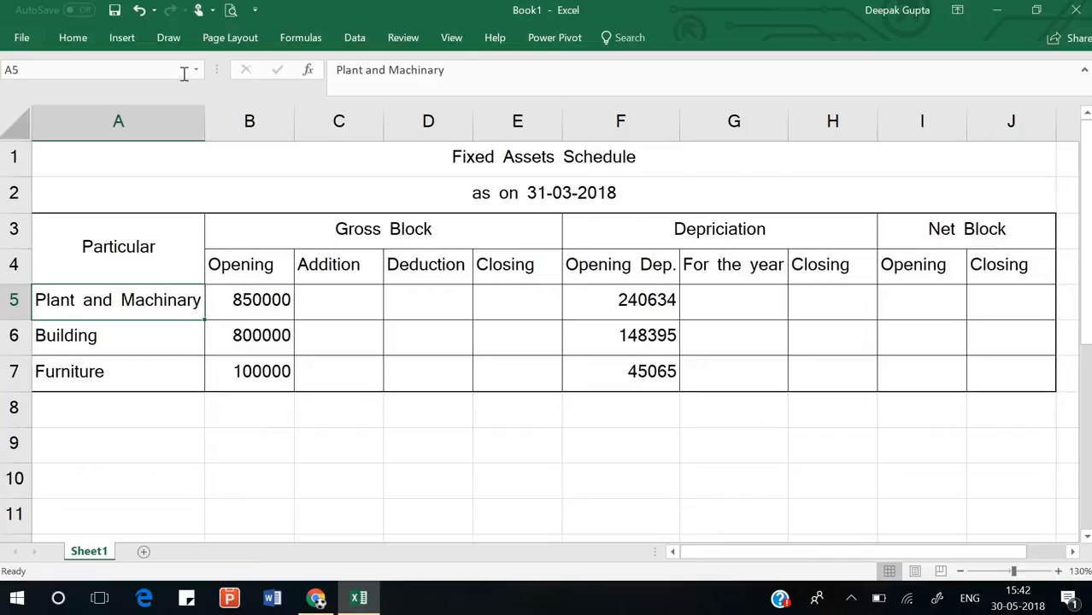
pyautogui.moveTo(205, 125); pyautogui.dragTo(223, 122)
pyautogui.doubleClick(214, 290)
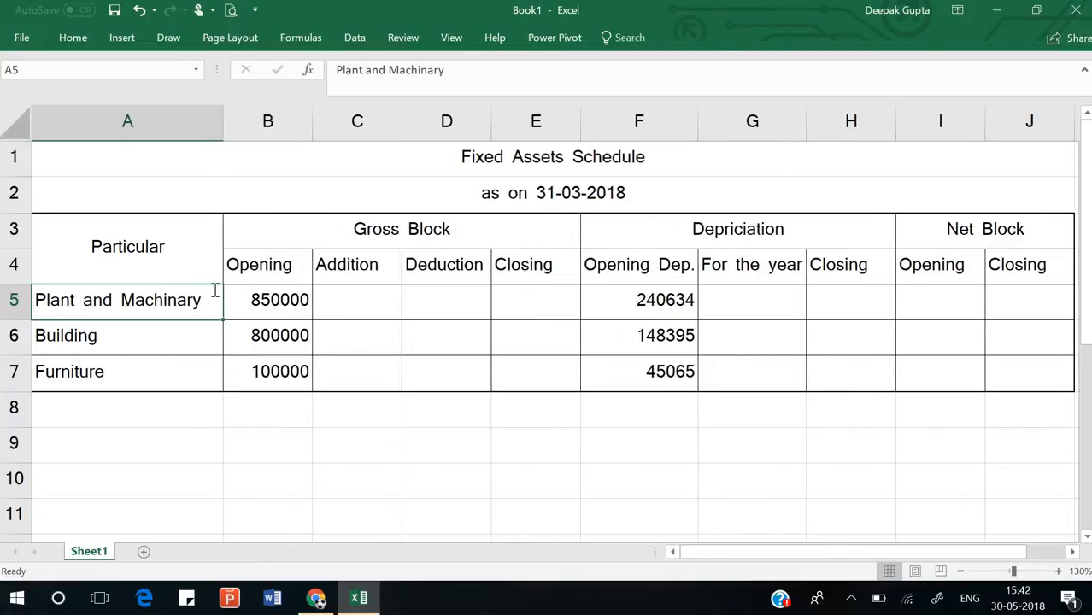
pyautogui.write('@')
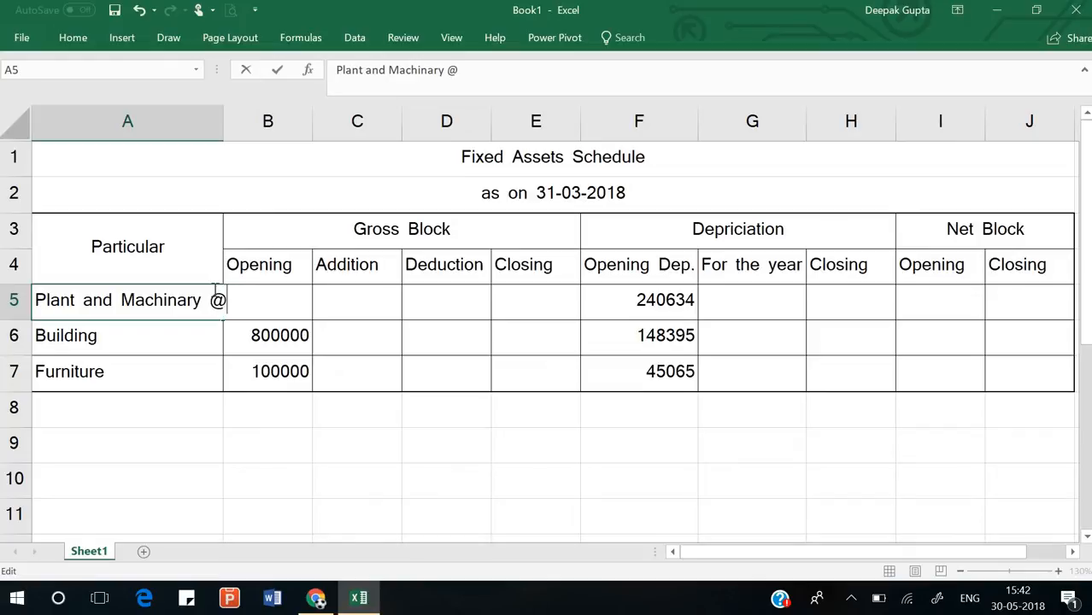
pyautogui.write('15.33%')
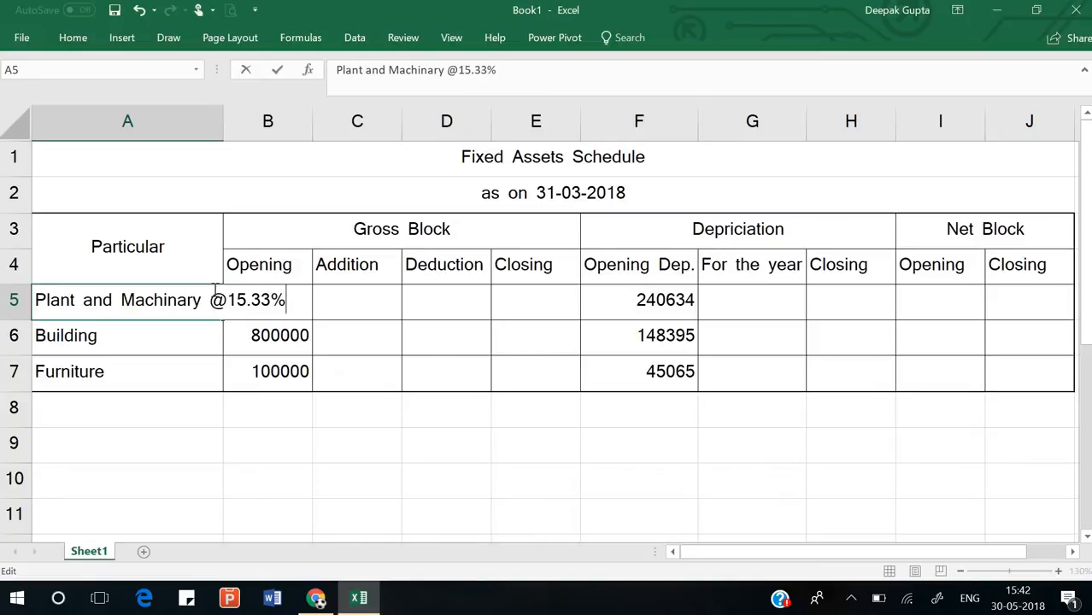
pyautogui.press('Return')
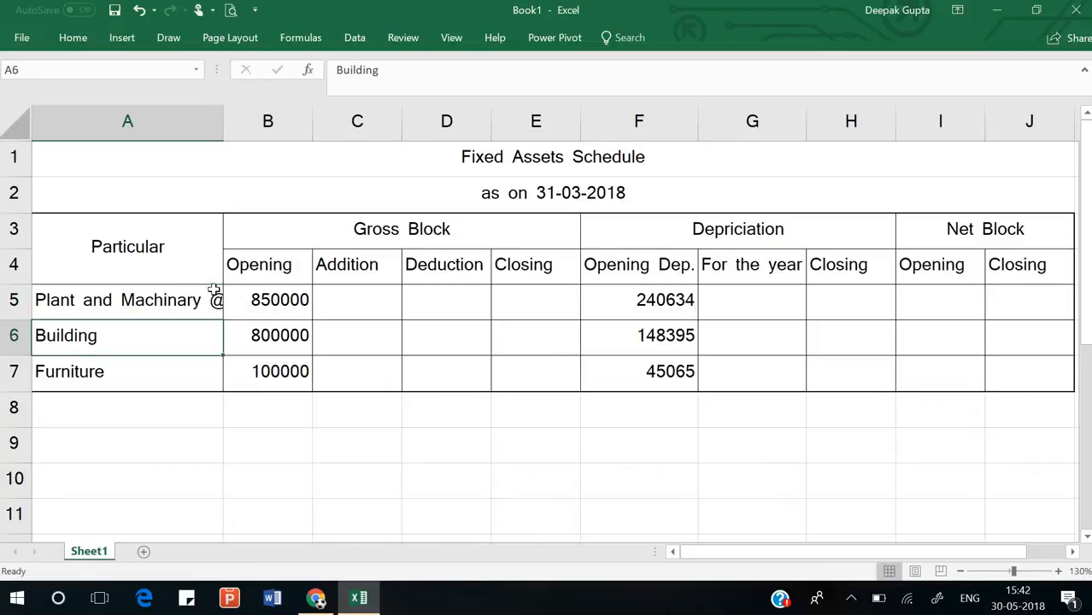
pyautogui.press('F2')
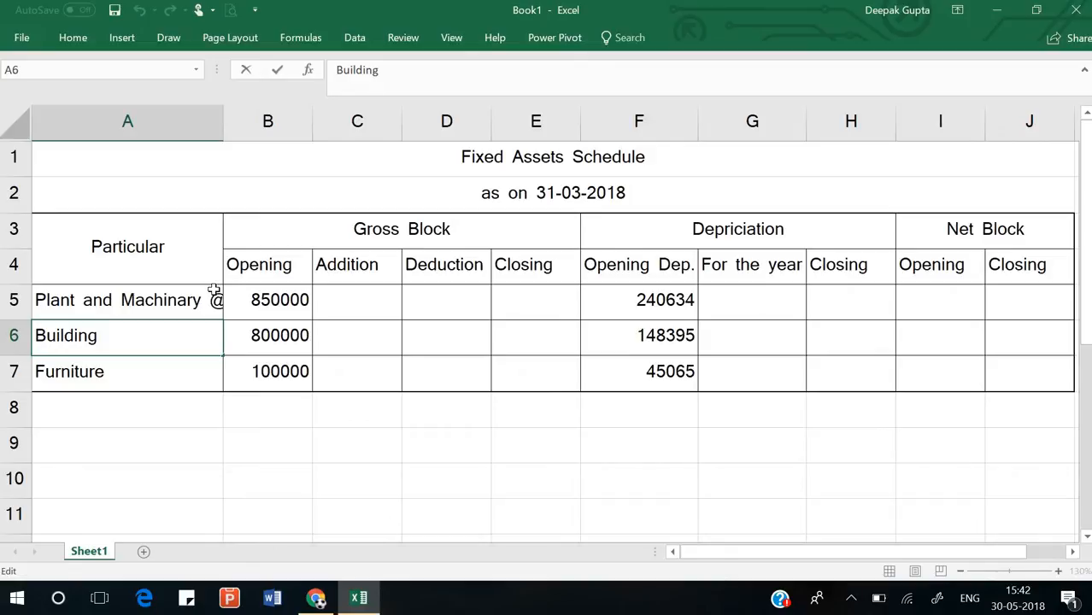
pyautogui.write('@5%')
pyautogui.press('Return')
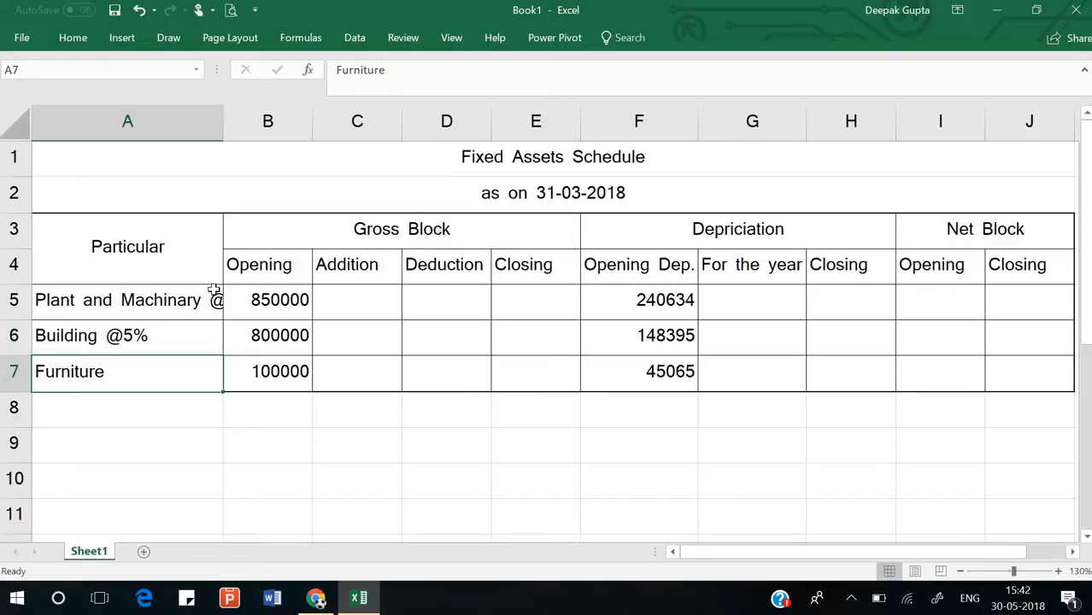
pyautogui.press('F2')
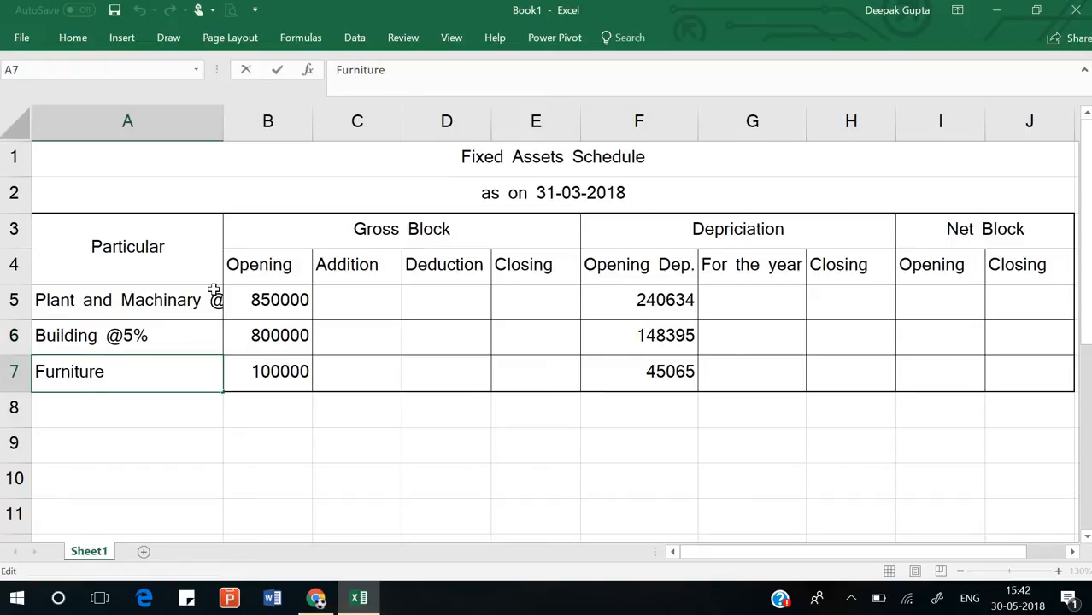
pyautogui.write('@18.')
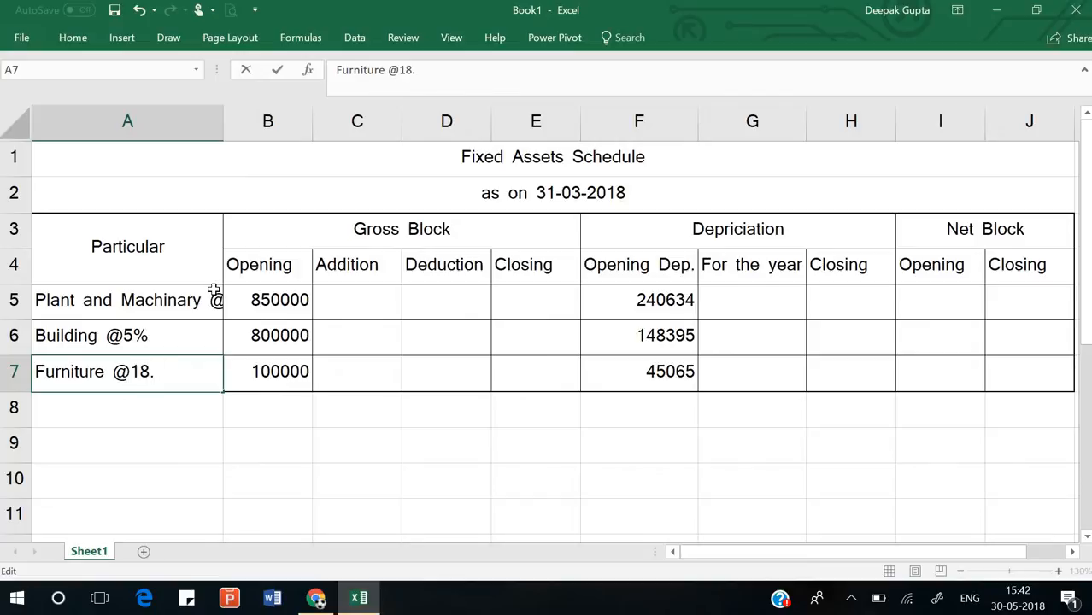
pyautogui.write('1%')
pyautogui.hotkey('ctrl', 'Return')
pyautogui.press('Return')
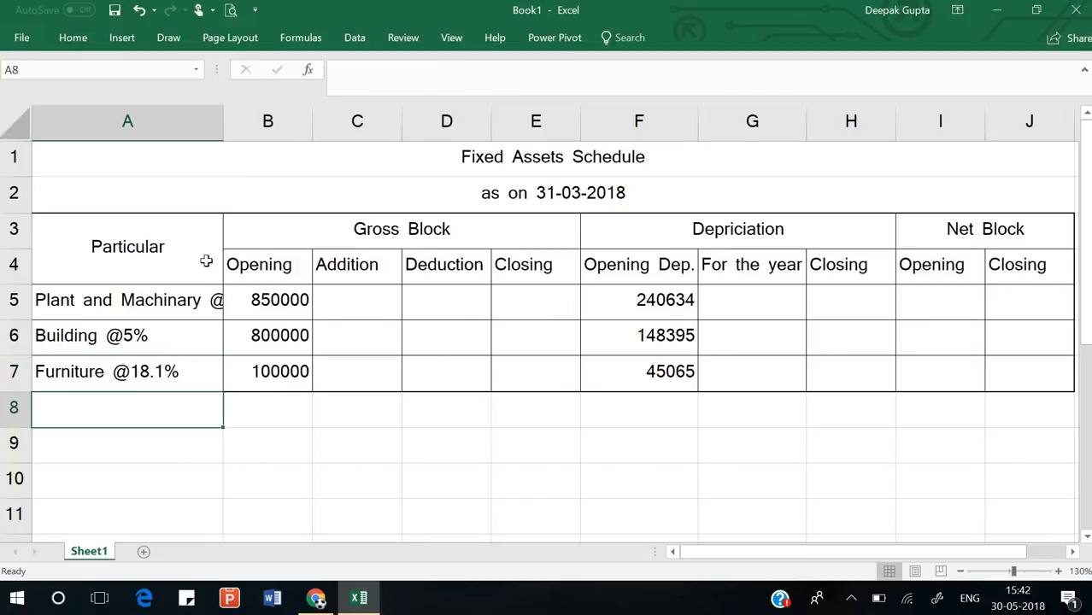
# - Autofit the width of column A to the asset names with their depreciation rates
pyautogui.moveTo(225, 125); pyautogui.dragTo(246, 125)
pyautogui.doubleClick(247, 125)
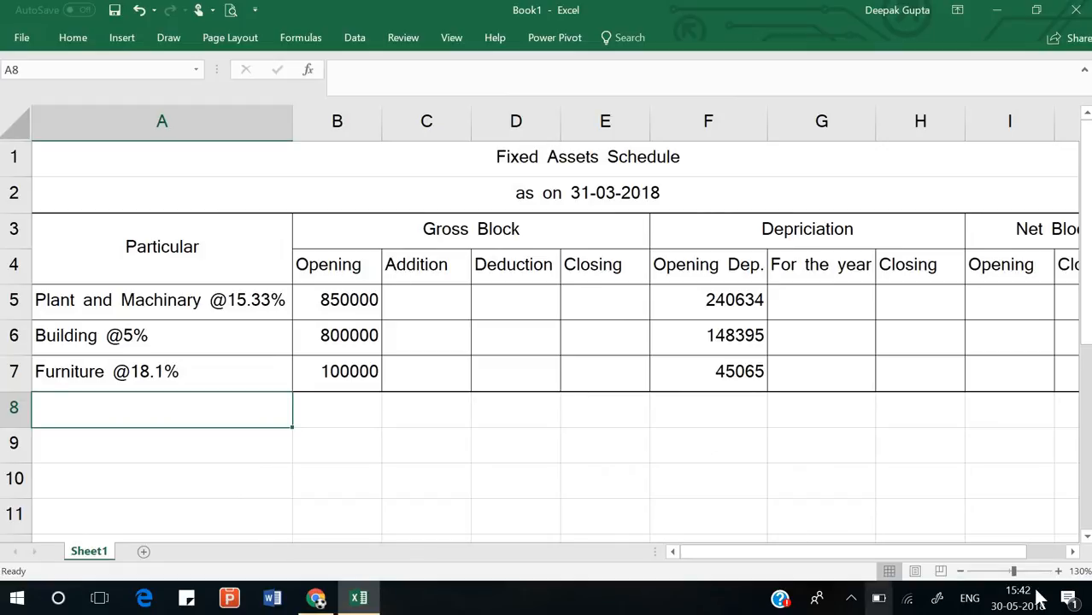
pyautogui.click(962, 572)
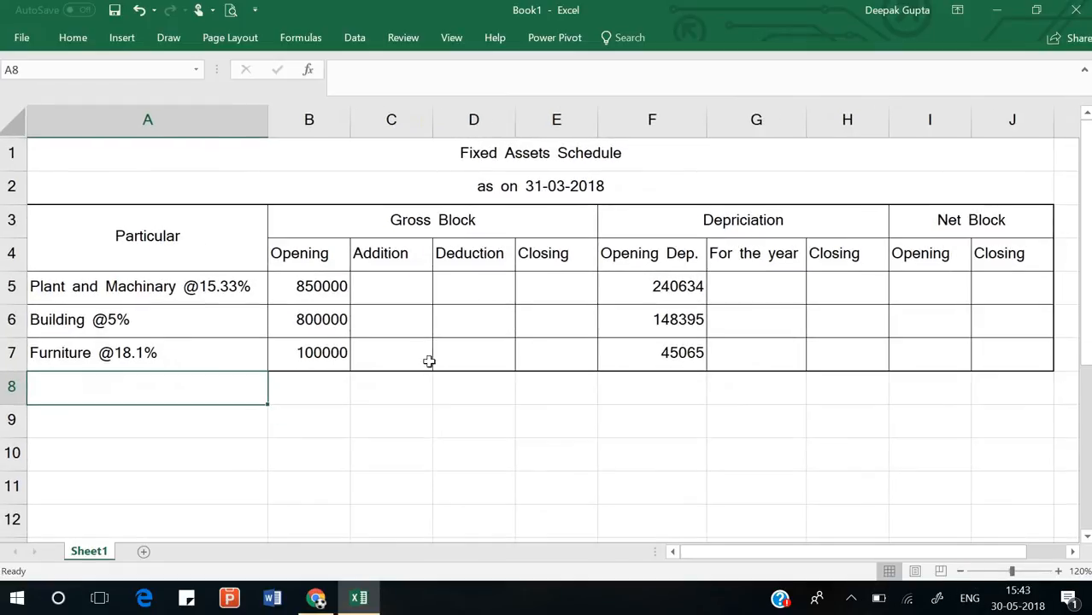
# - Enter 100000 in cell C5 as the Addition value for Plant and Machinary
pyautogui.click(374, 285)
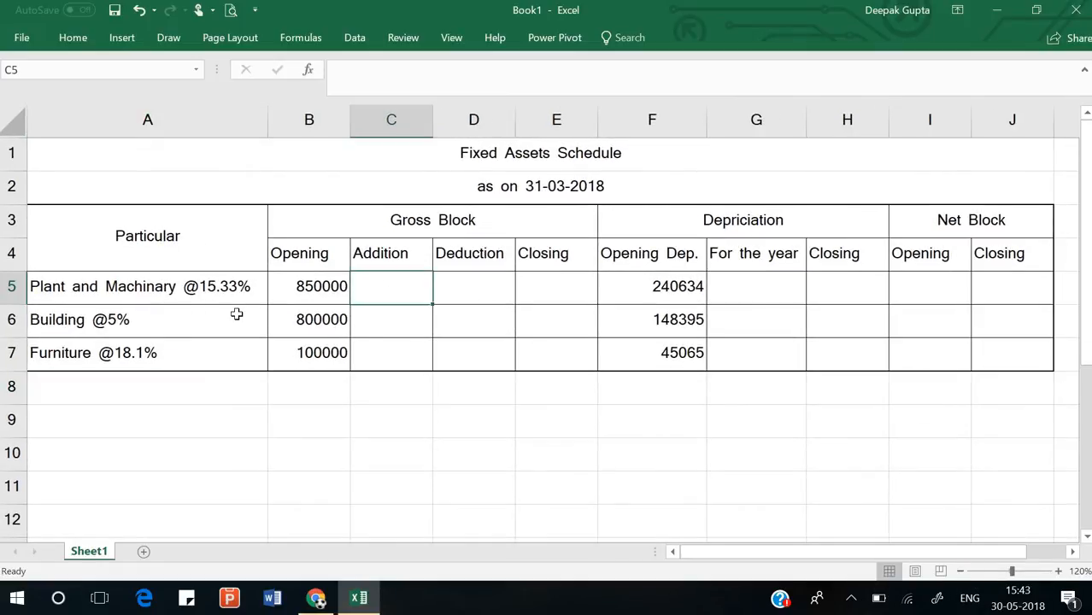
pyautogui.click(452, 296)
pyautogui.click(411, 296)
pyautogui.write('100')
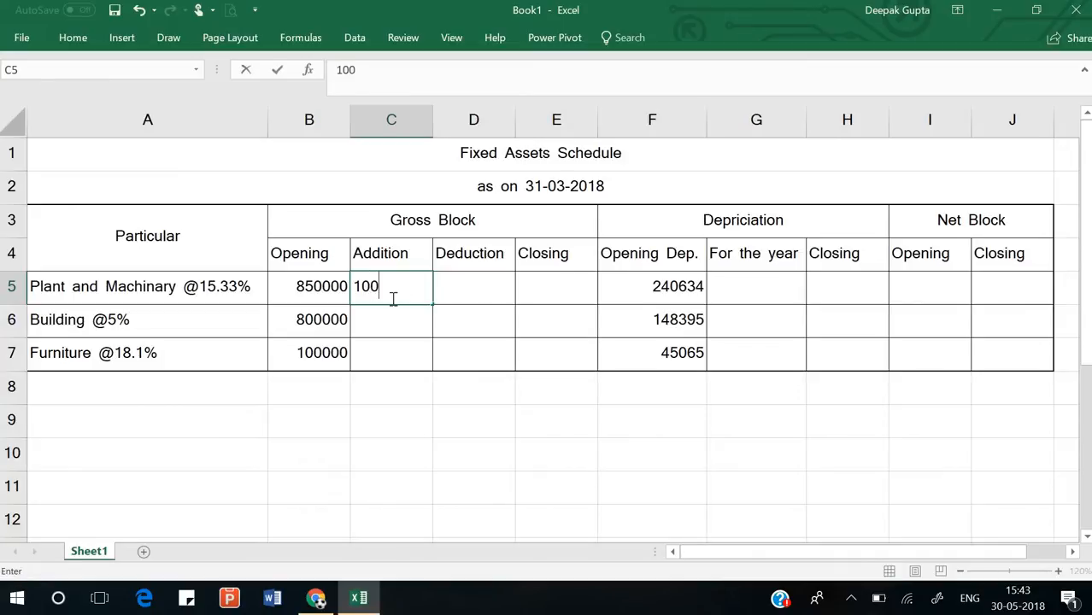
pyautogui.write('0000')
pyautogui.press('BackSpace')
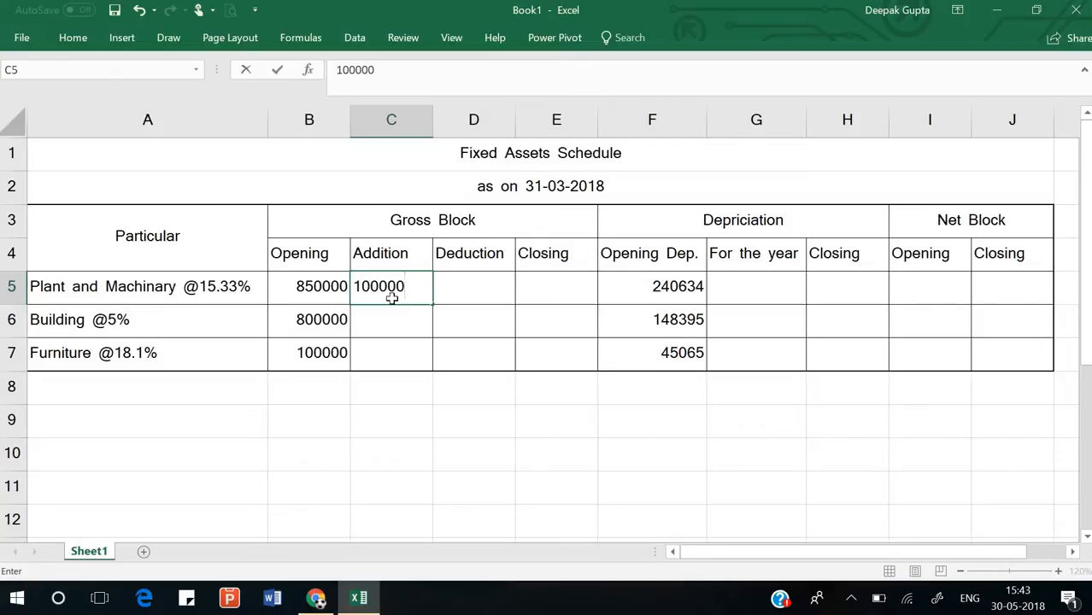
pyautogui.press('Return')
# - Enter 50000 in cell D5 as the Deduction value for Plant and Machinary
pyautogui.click(391, 297)
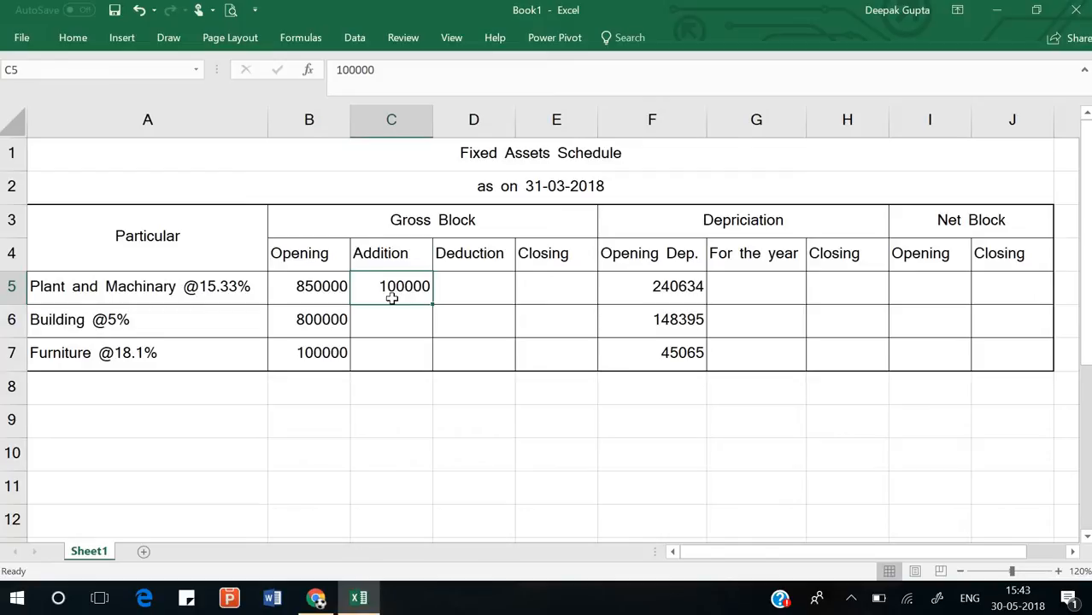
pyautogui.press('Right')
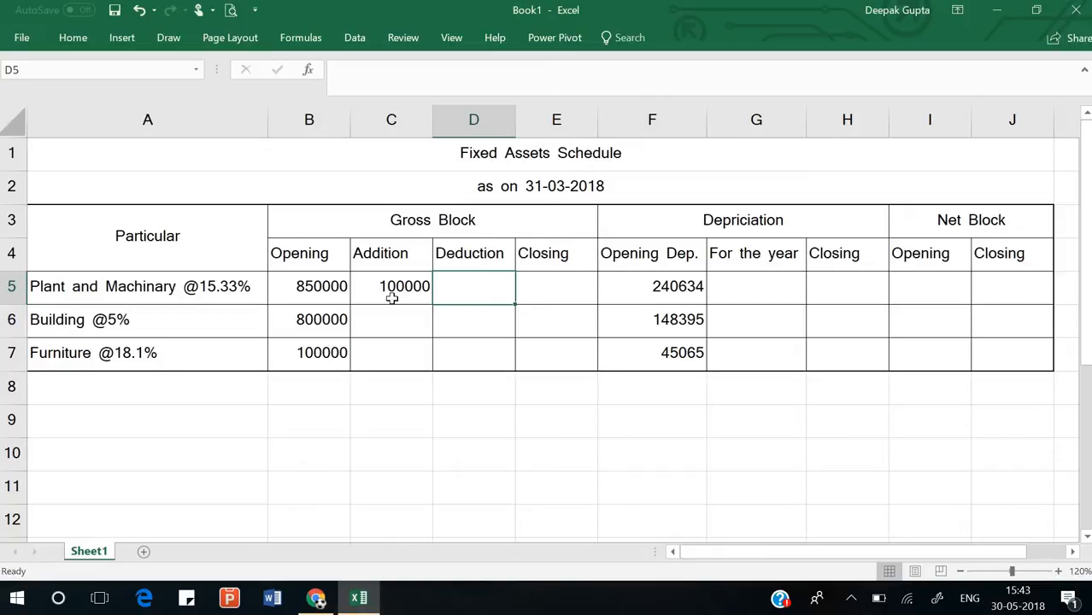
pyautogui.write('50000')
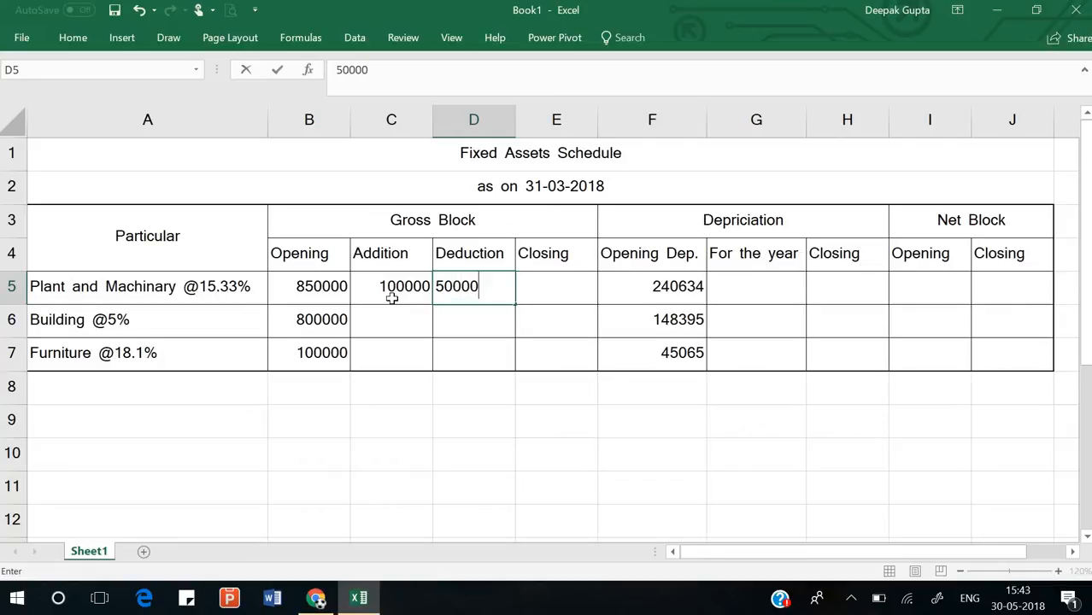
pyautogui.press('Return')
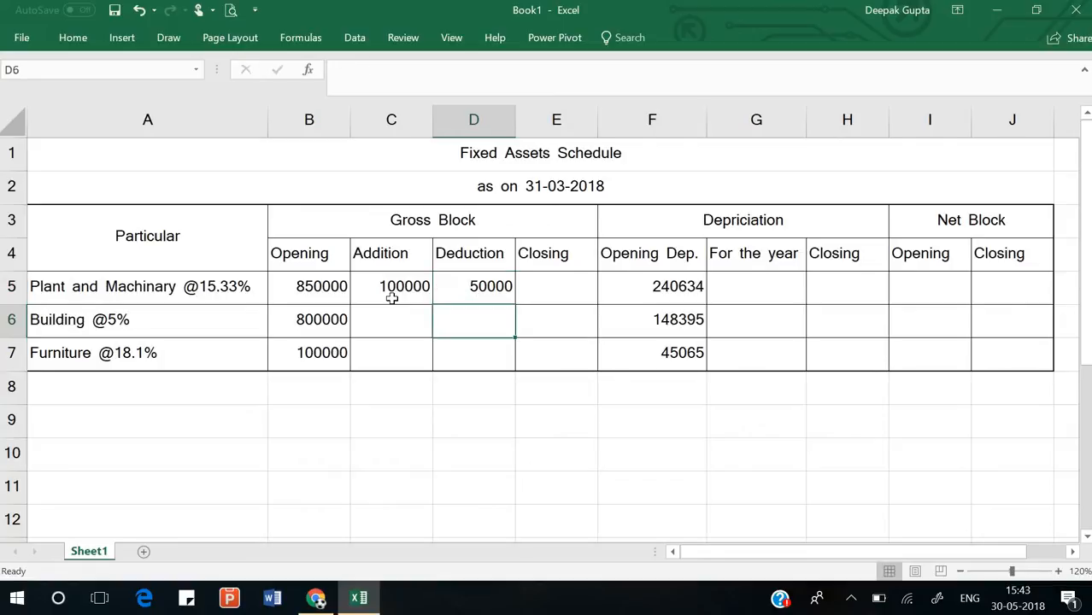
pyautogui.click(471, 285)
# - Calculate the Gross Block Closing value for Plant and Machinary in cell E5 with the formula =B5+C5-D5
pyautogui.click(297, 282)
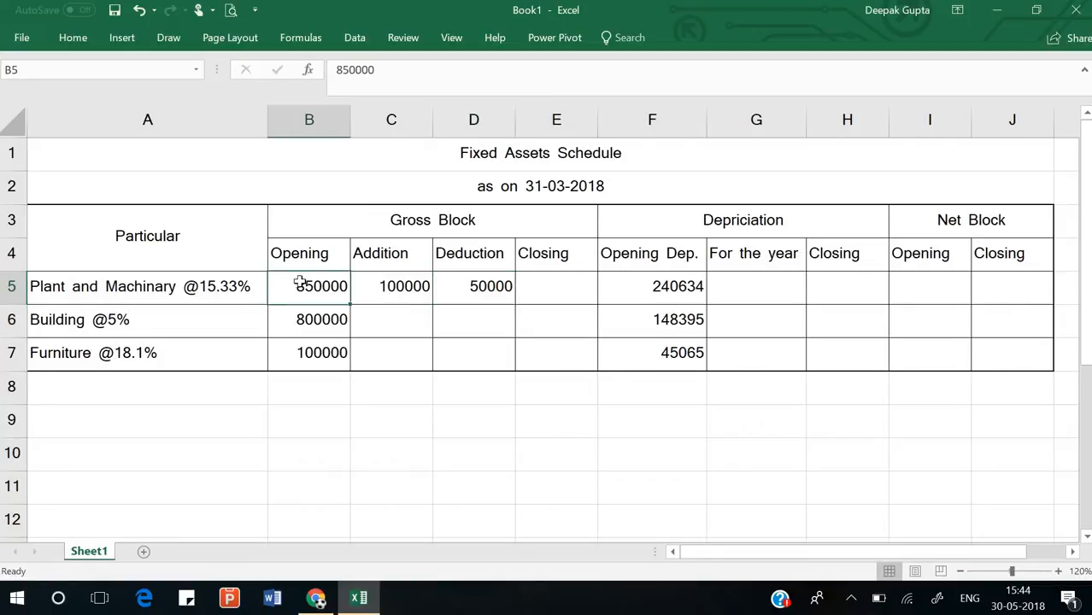
pyautogui.click(383, 293)
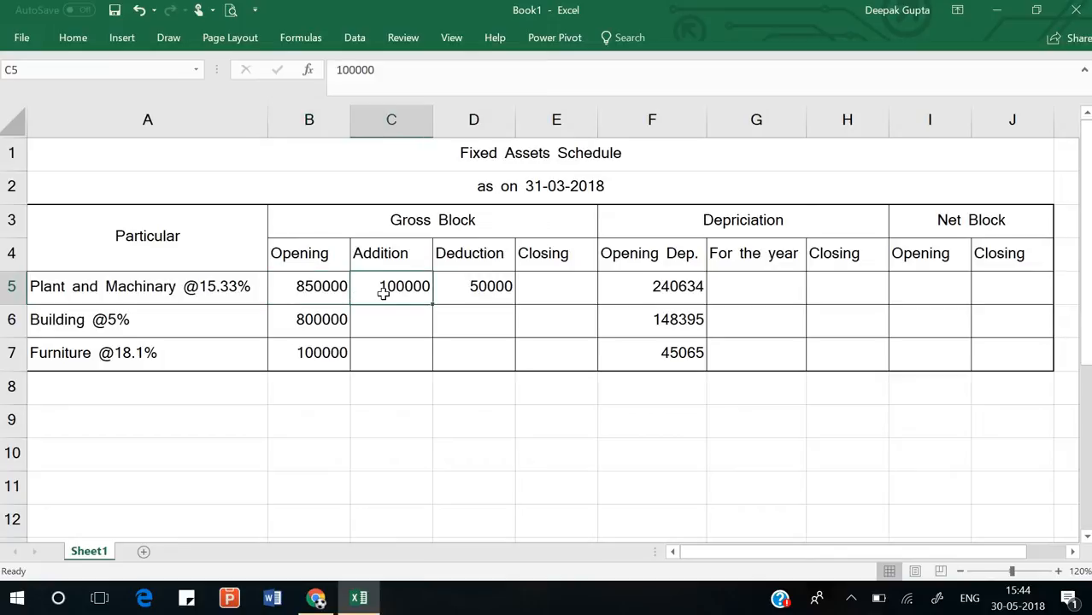
pyautogui.click(480, 291)
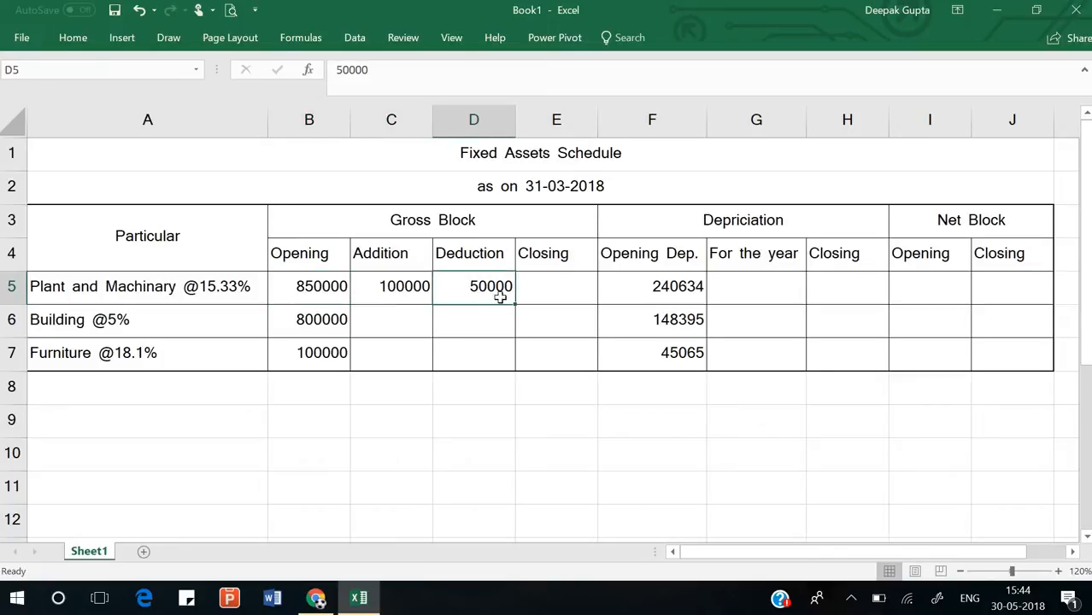
pyautogui.click(548, 292)
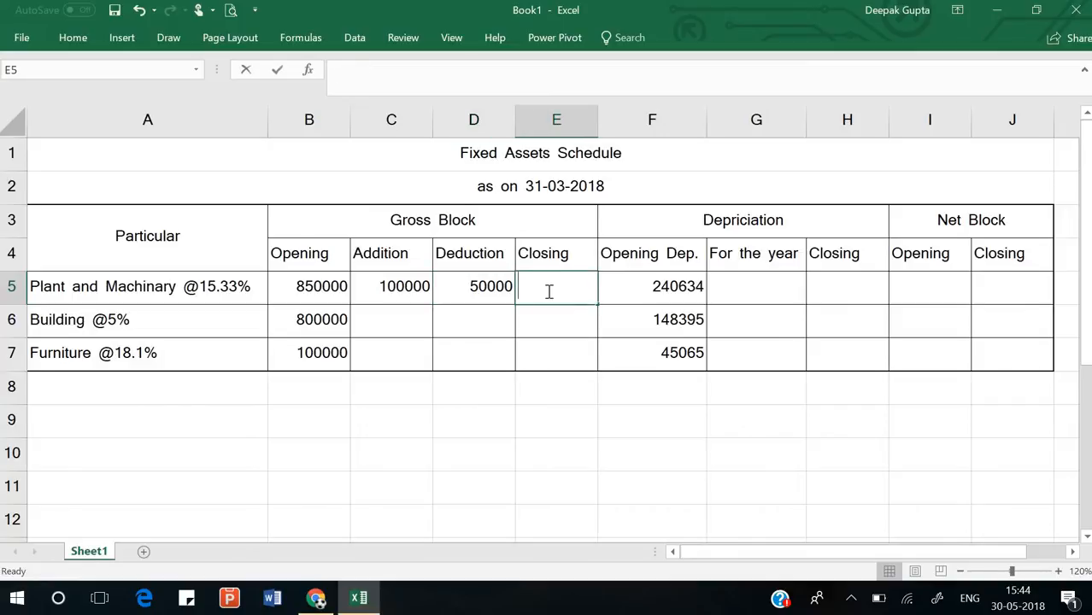
pyautogui.write('=')
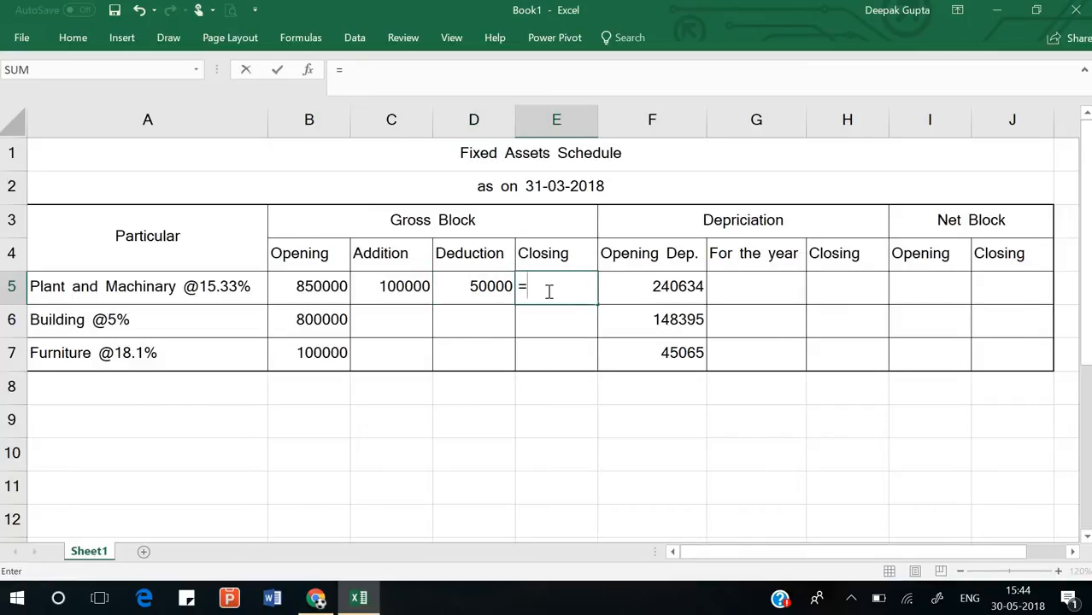
pyautogui.click(313, 292)
pyautogui.write('+')
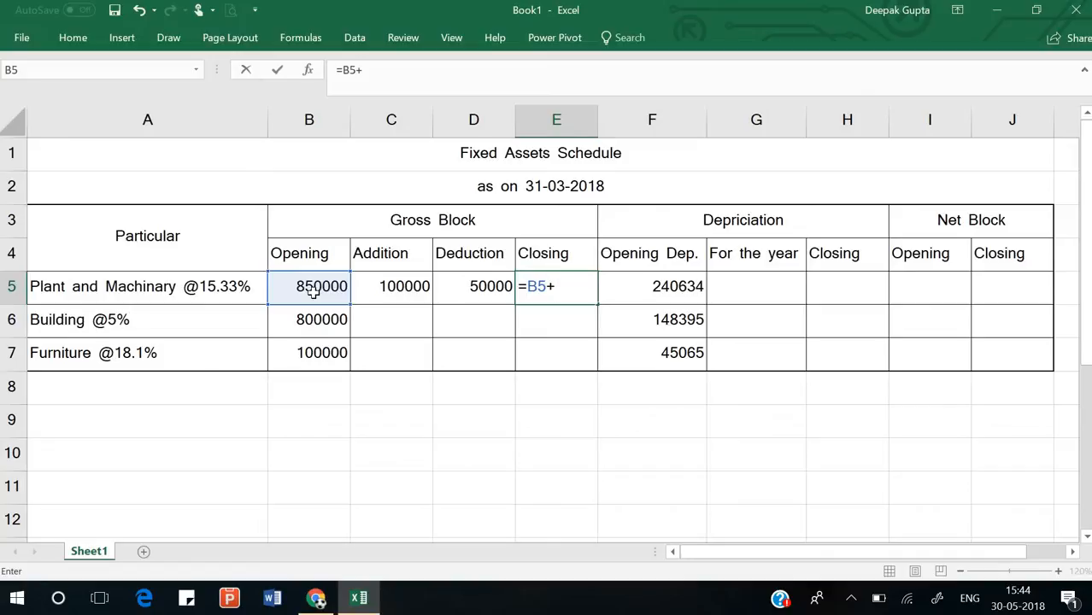
pyautogui.press('Left')
pyautogui.press('Left')
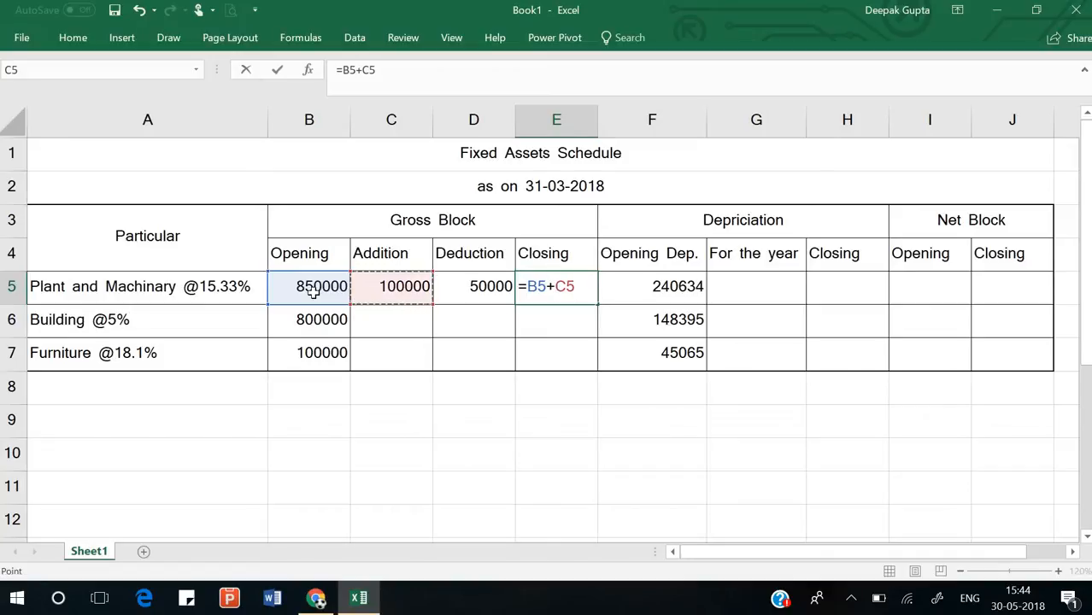
pyautogui.write('-')
pyautogui.press('Left')
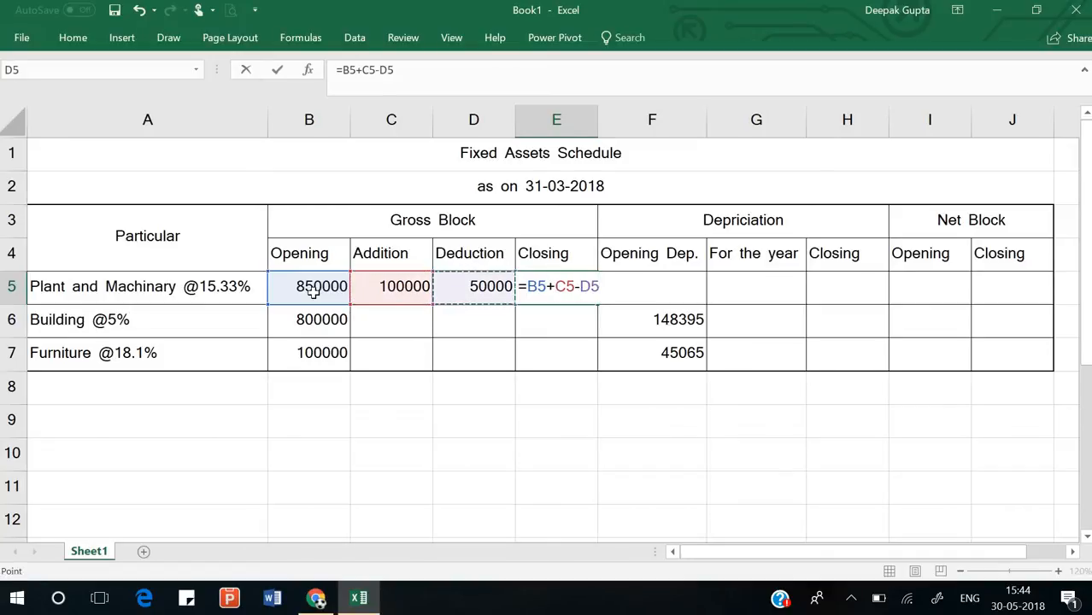
pyautogui.press('Return')
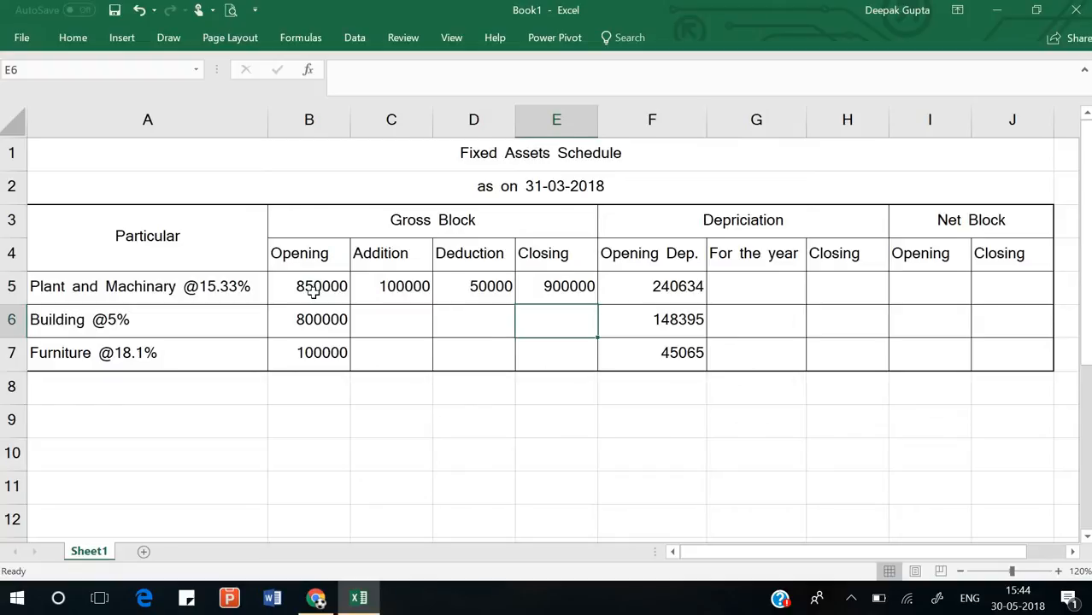
pyautogui.click(565, 291)
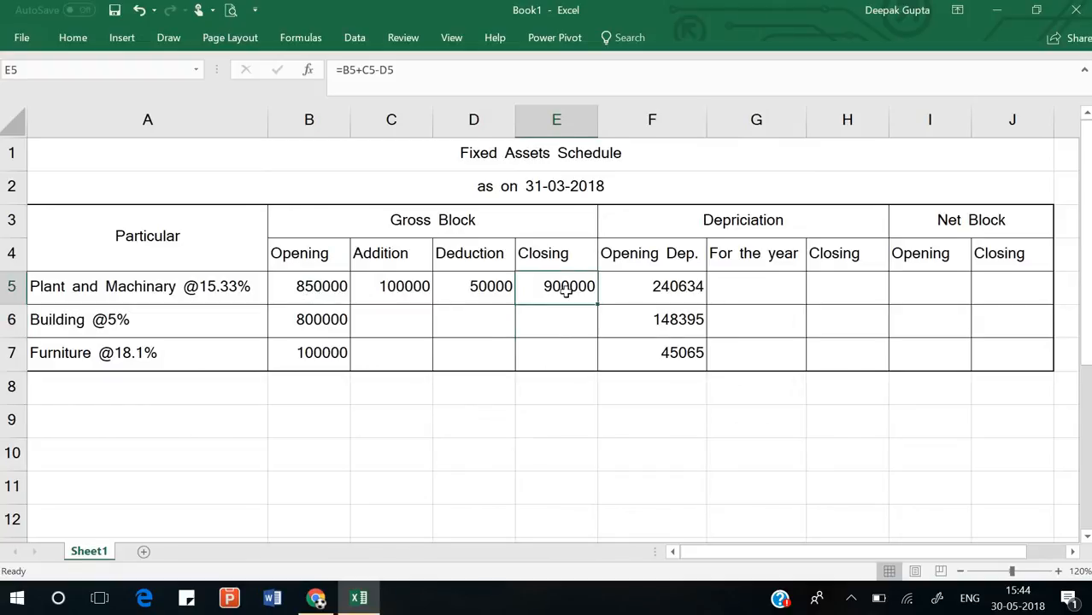
# - Calculate the depreciation for the year for Plant and Machinary in cell G5 with the formula =(E5-F5)*15.33%
pyautogui.click(759, 282)
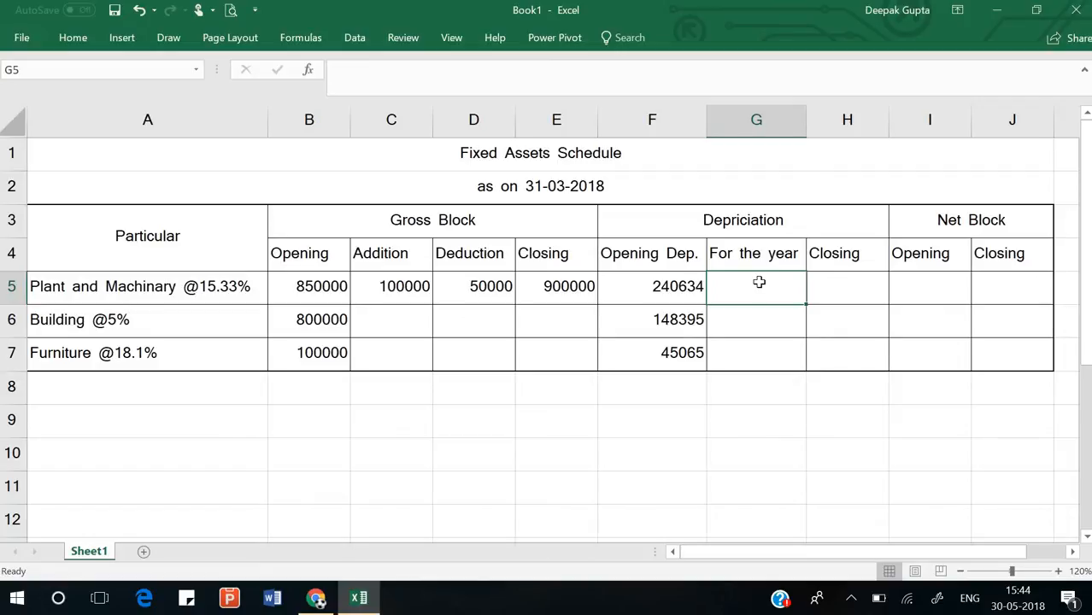
pyautogui.write('=')
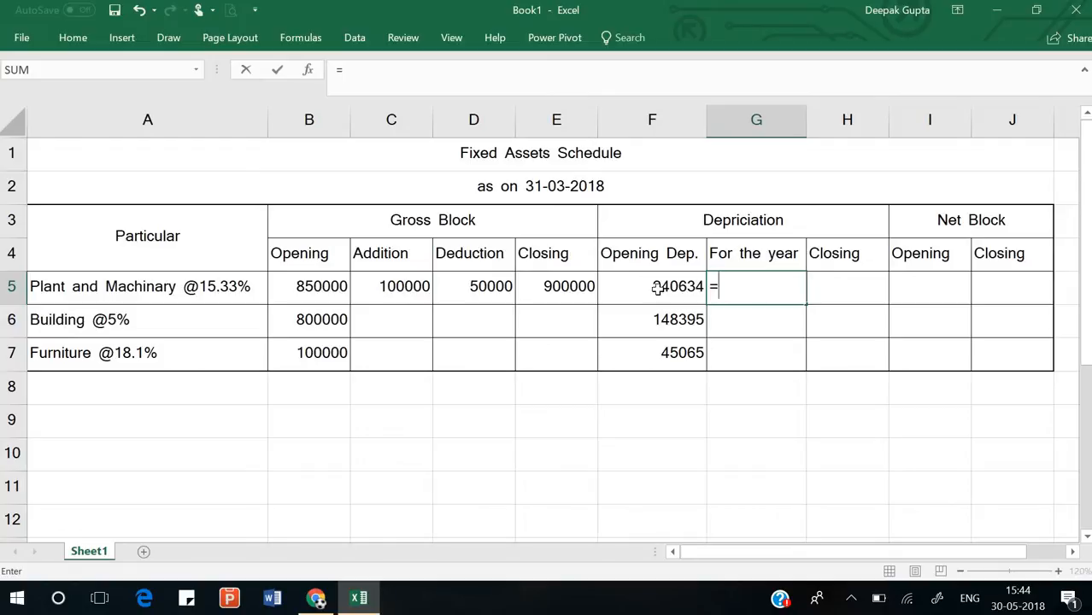
pyautogui.click(558, 289)
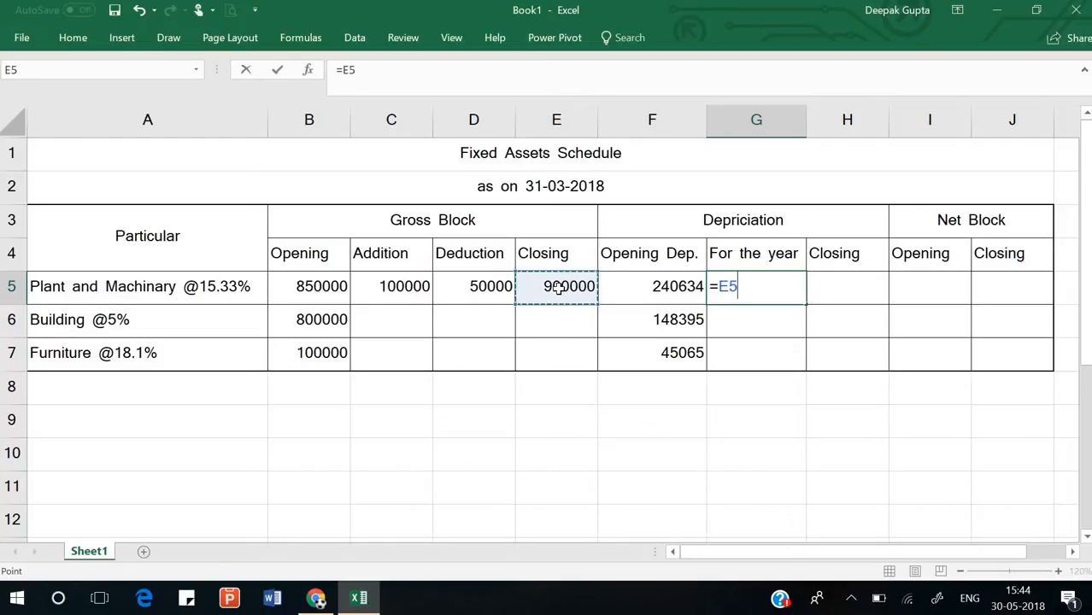
pyautogui.write('-')
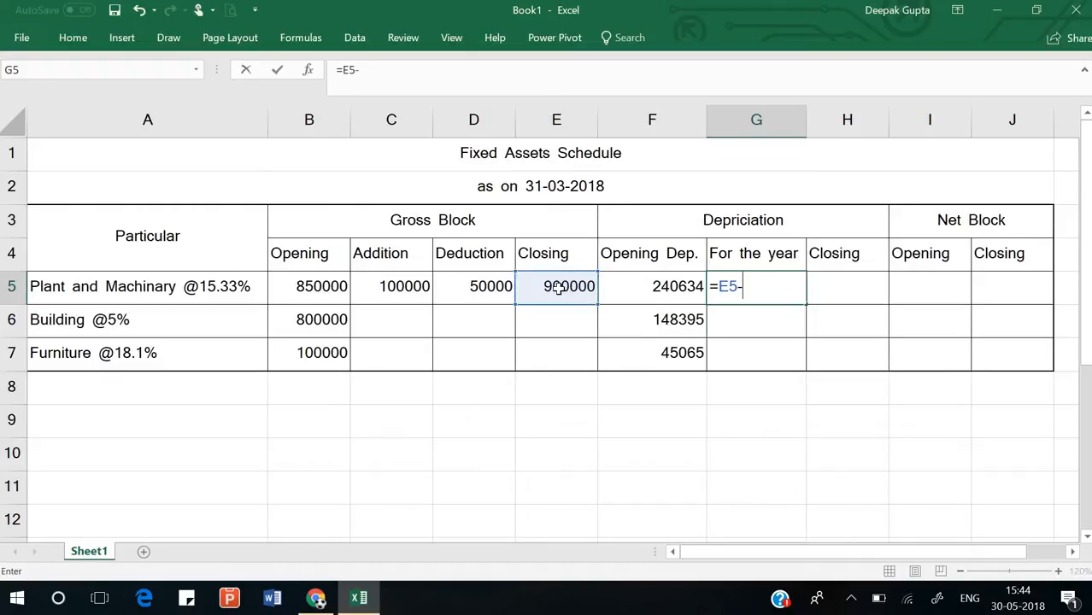
pyautogui.click(647, 290)
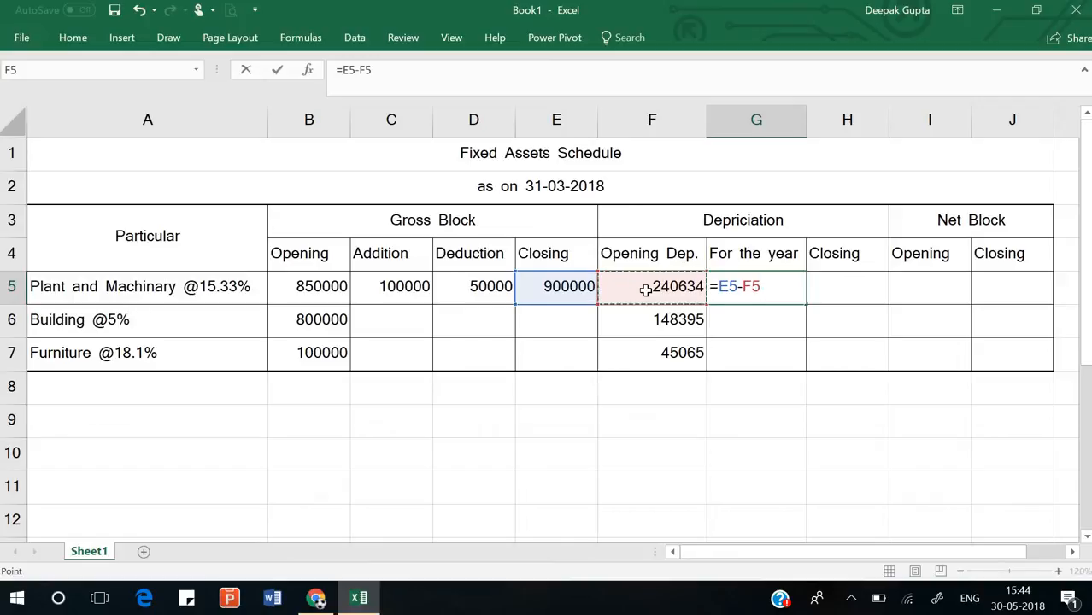
pyautogui.click(720, 288)
pyautogui.write('(')
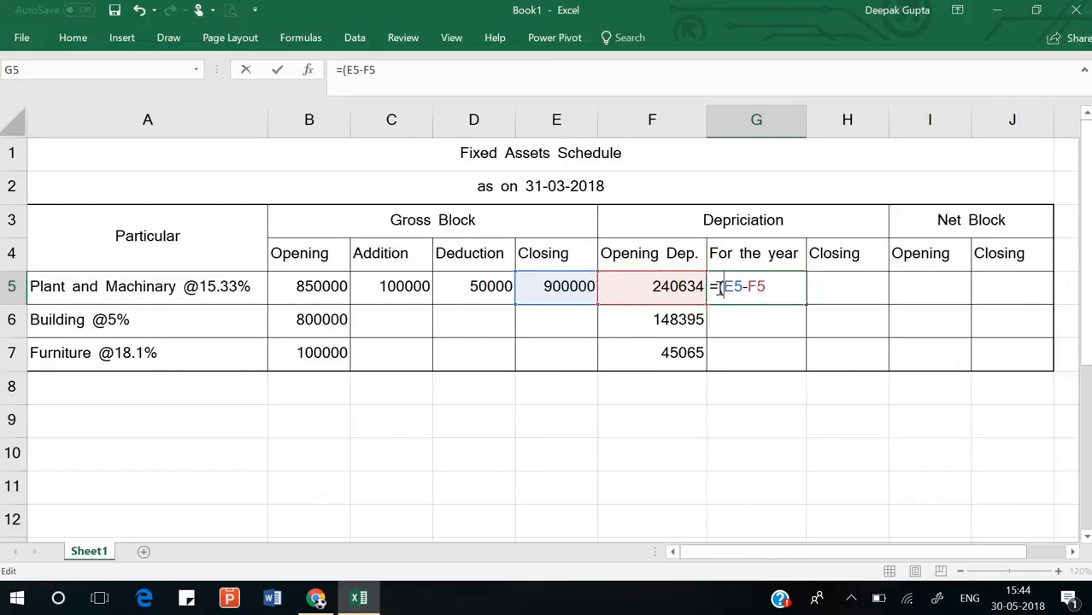
pyautogui.press('End')
pyautogui.write(')*')
pyautogui.write('15.')
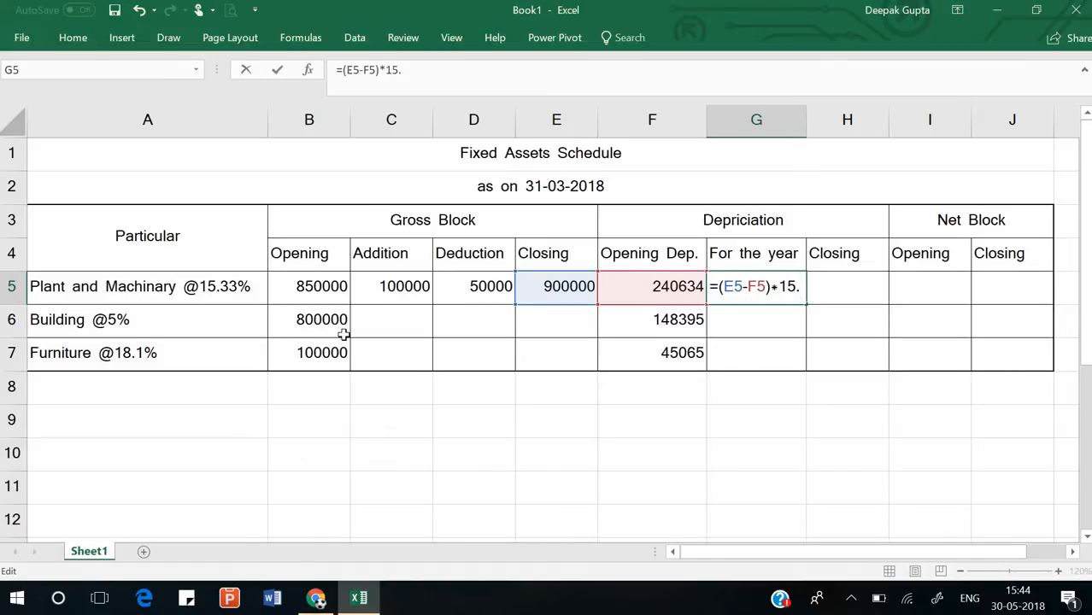
pyautogui.write('33%')
pyautogui.press('Return')
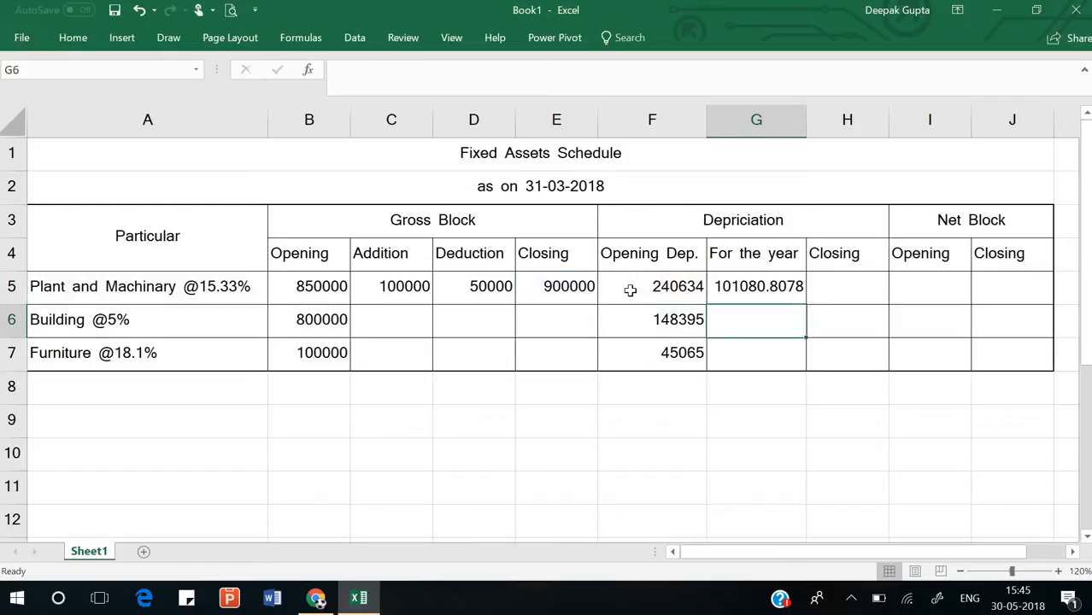
# - Reduce the displayed decimals of the depreciation for the year in cell G5 to a whole number
pyautogui.click(771, 288)
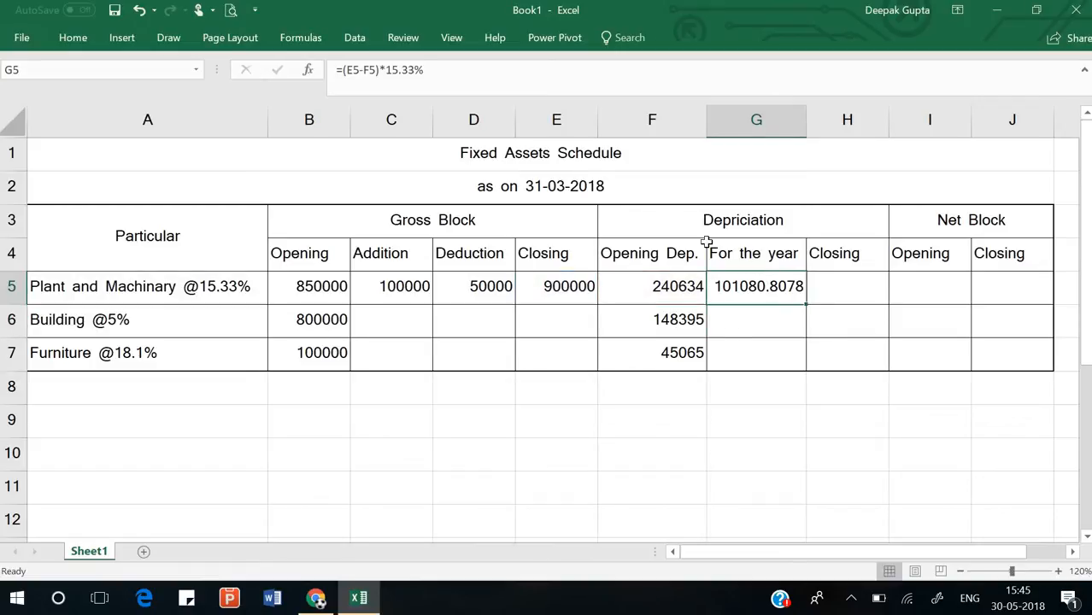
pyautogui.click(68, 38)
pyautogui.click(572, 95)
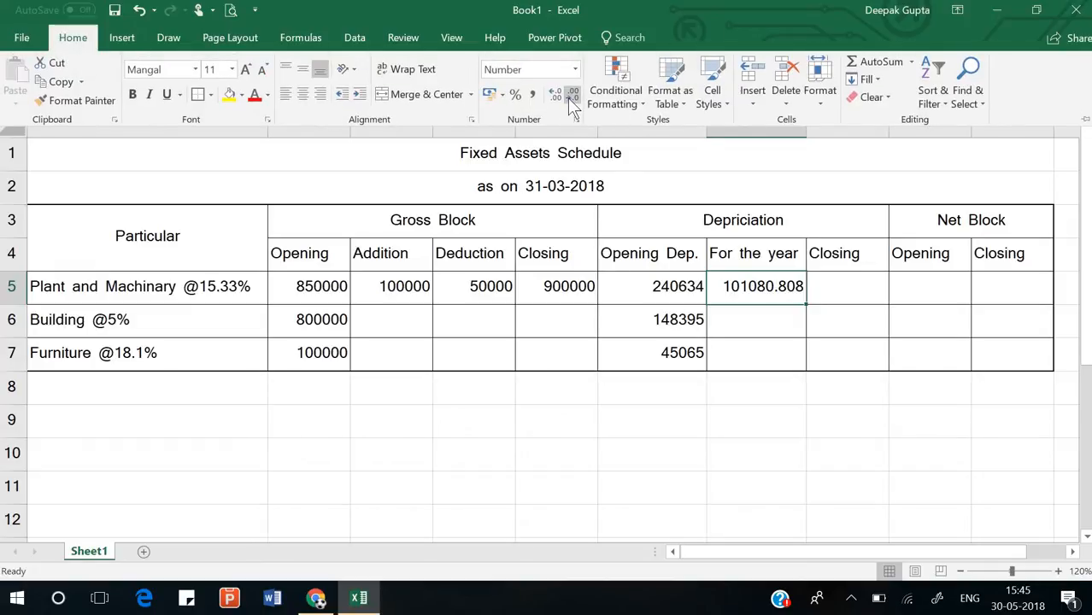
pyautogui.click(571, 96)
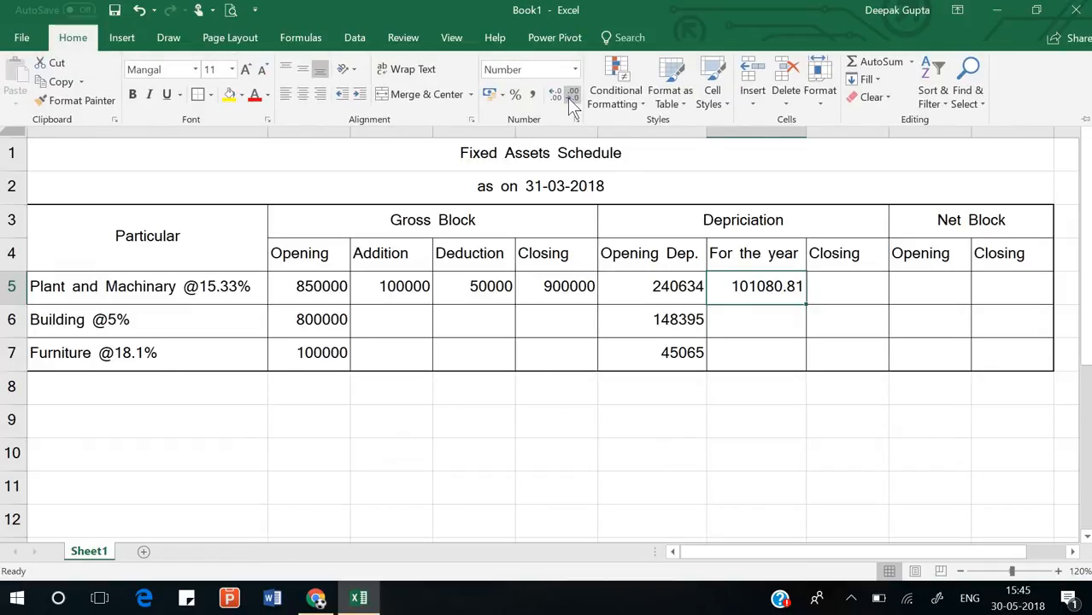
pyautogui.click(570, 97)
pyautogui.click(570, 96)
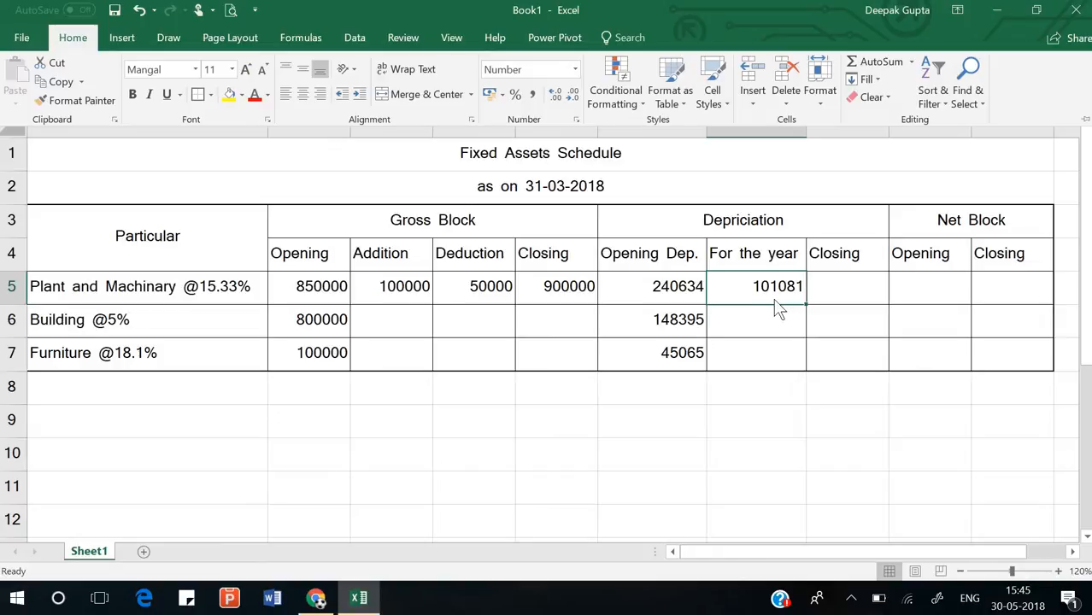
# - Calculate the Closing depreciation for Plant and Machinary in cell H5 with the formula =F5+G5
pyautogui.click(837, 295)
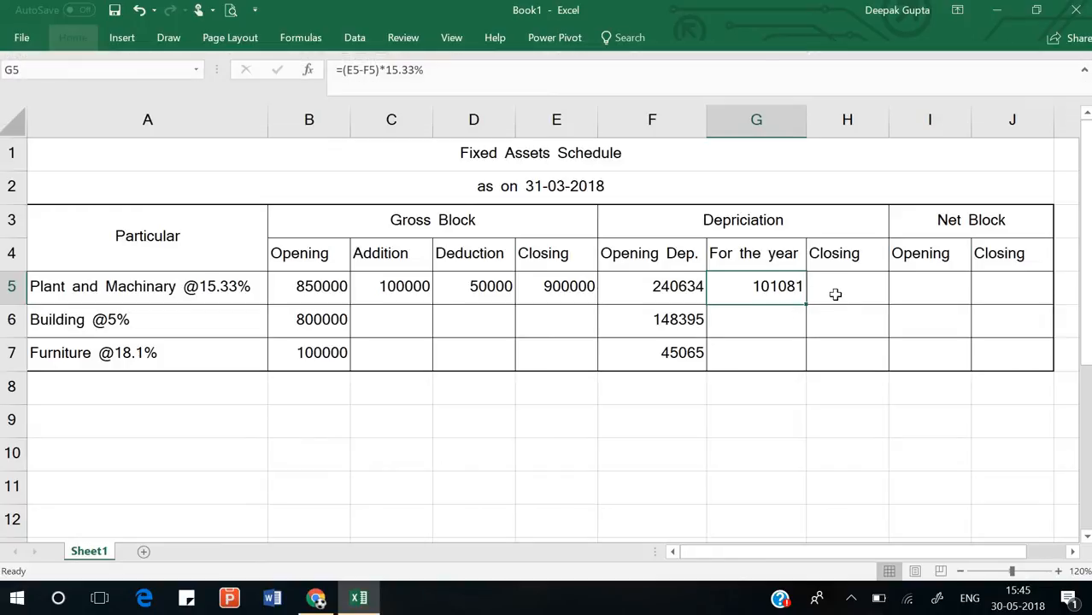
pyautogui.doubleClick(836, 296)
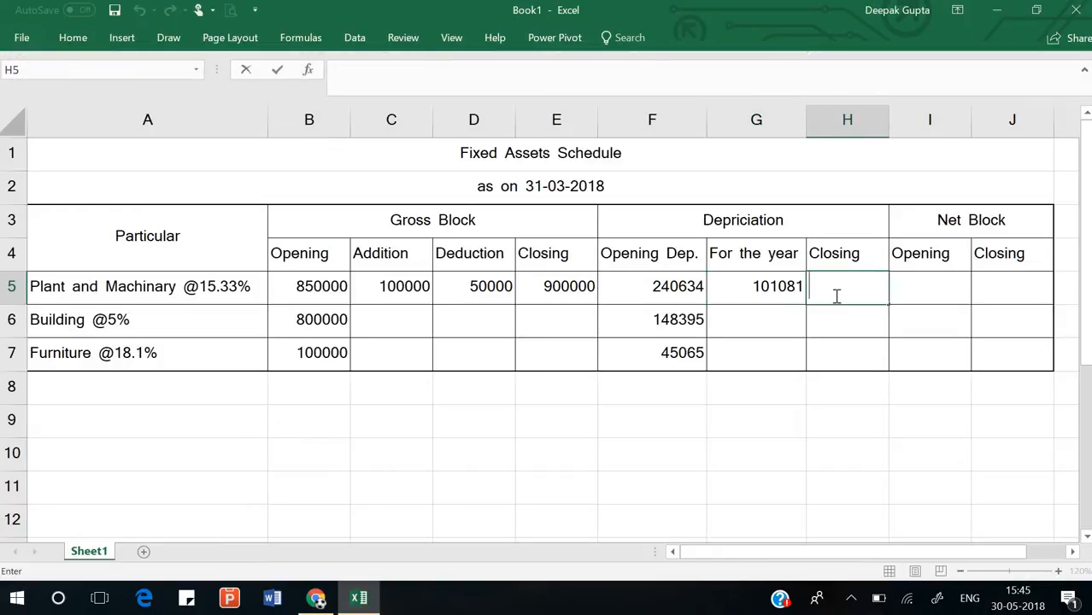
pyautogui.write('=')
pyautogui.click(671, 295)
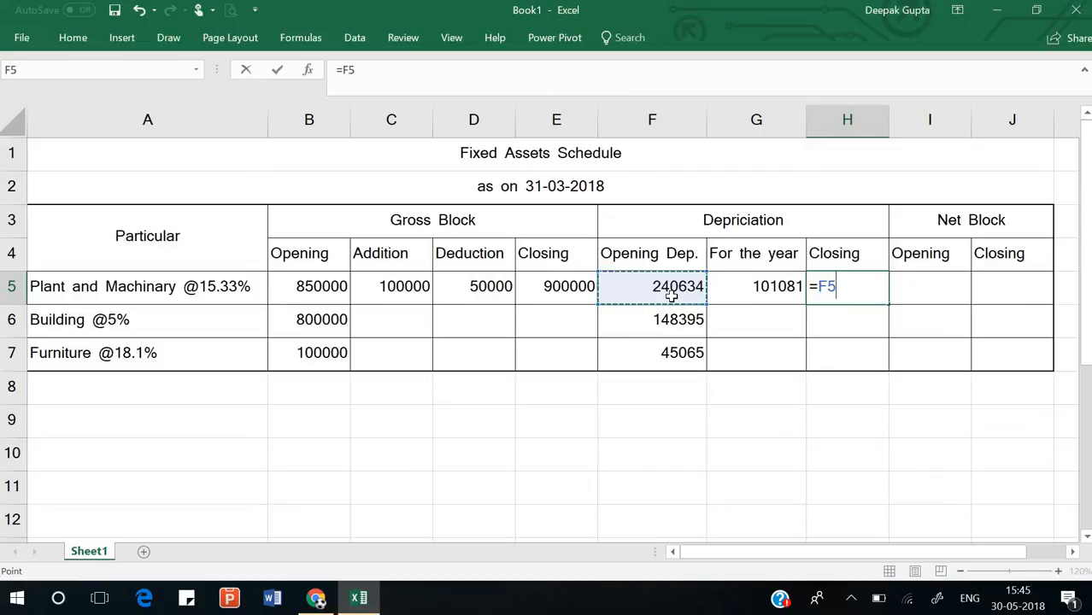
pyautogui.write('+')
pyautogui.click(758, 295)
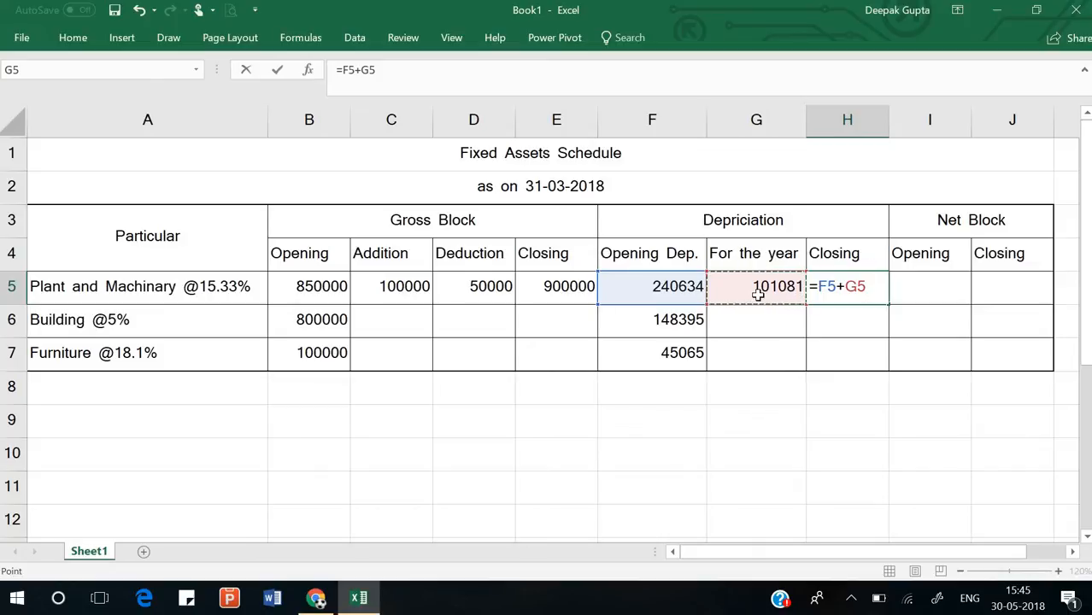
pyautogui.press('Return')
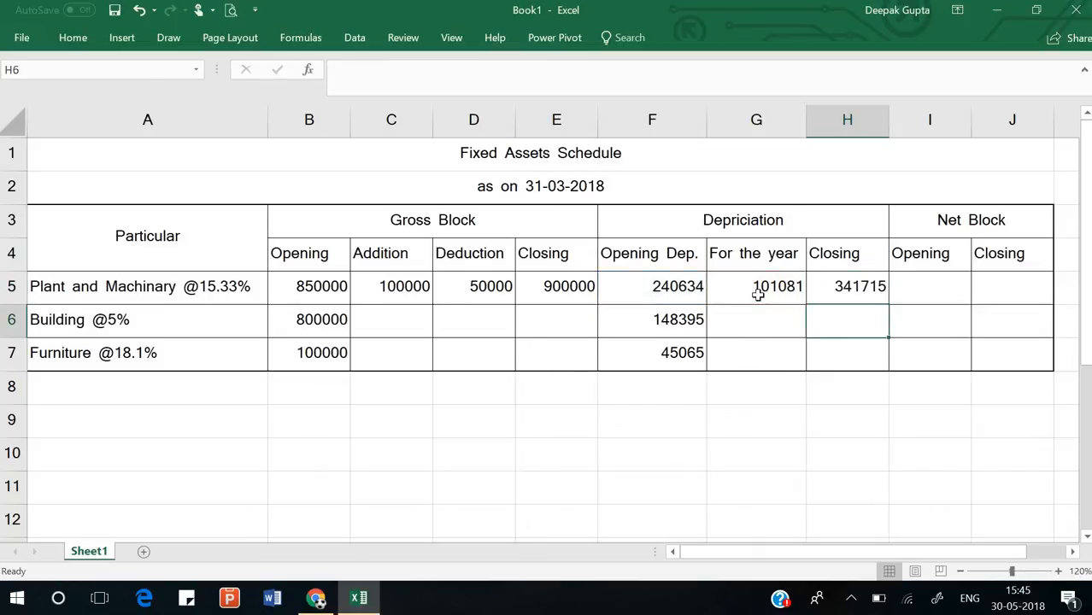
pyautogui.click(846, 287)
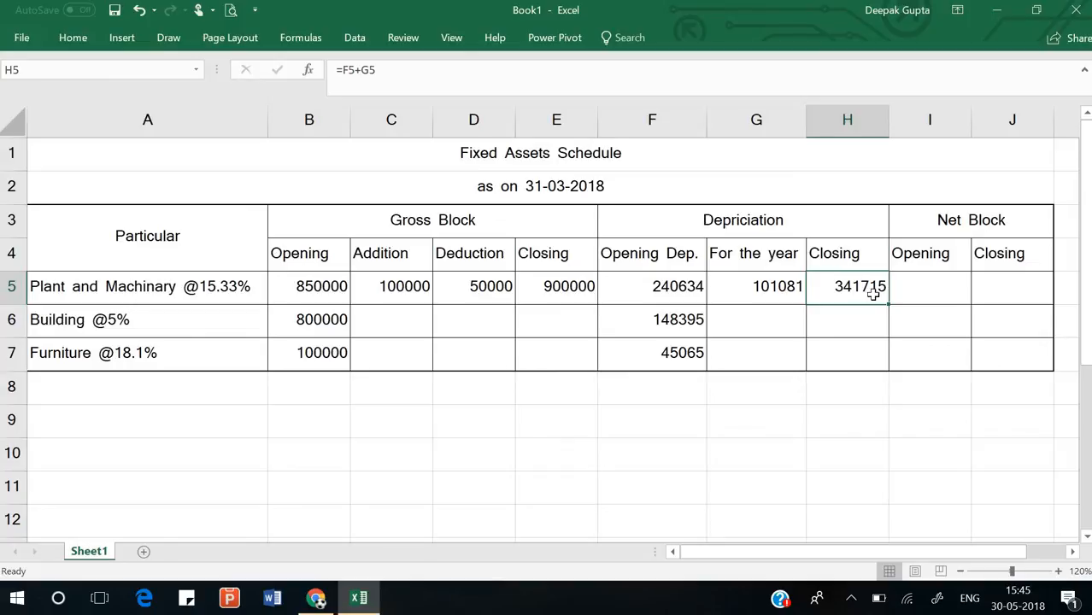
# - Calculate the Net Block Opening value for Plant and Machinary in cell I5 with the formula =B5-F5
pyautogui.click(942, 290)
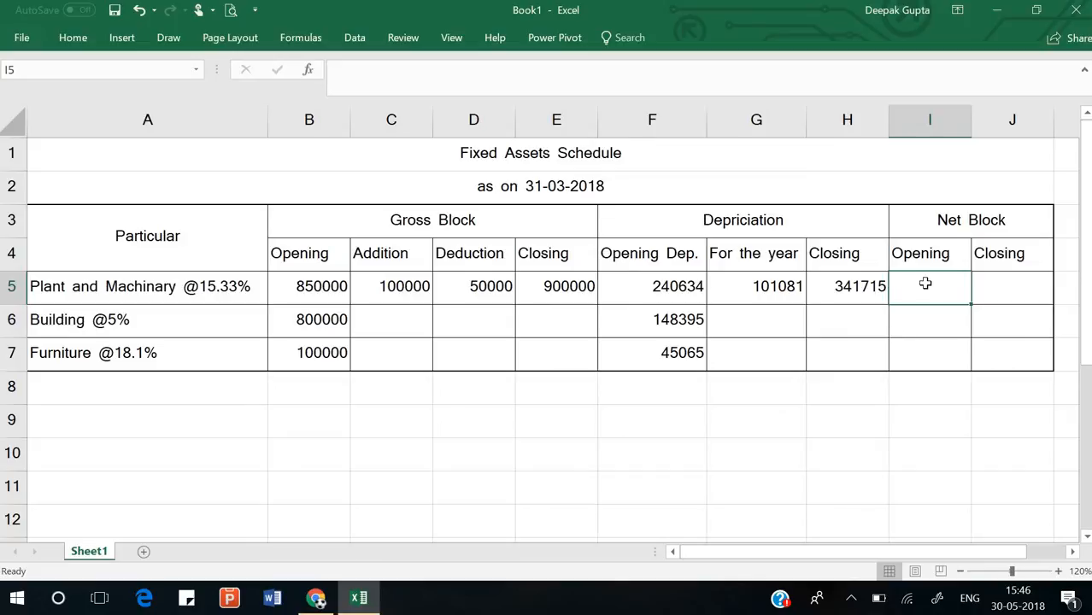
pyautogui.write('=')
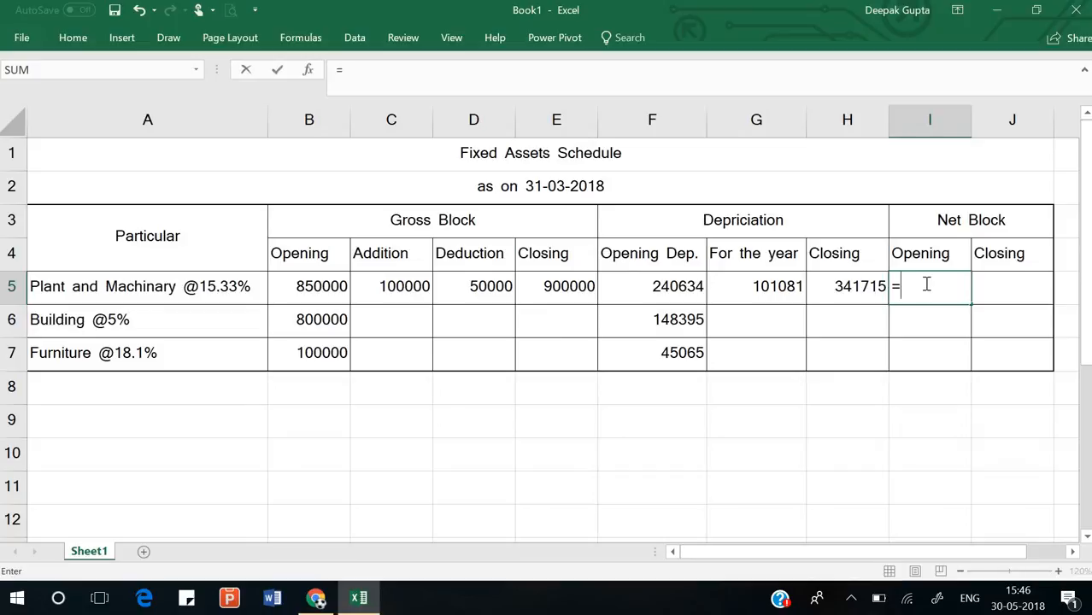
pyautogui.click(287, 299)
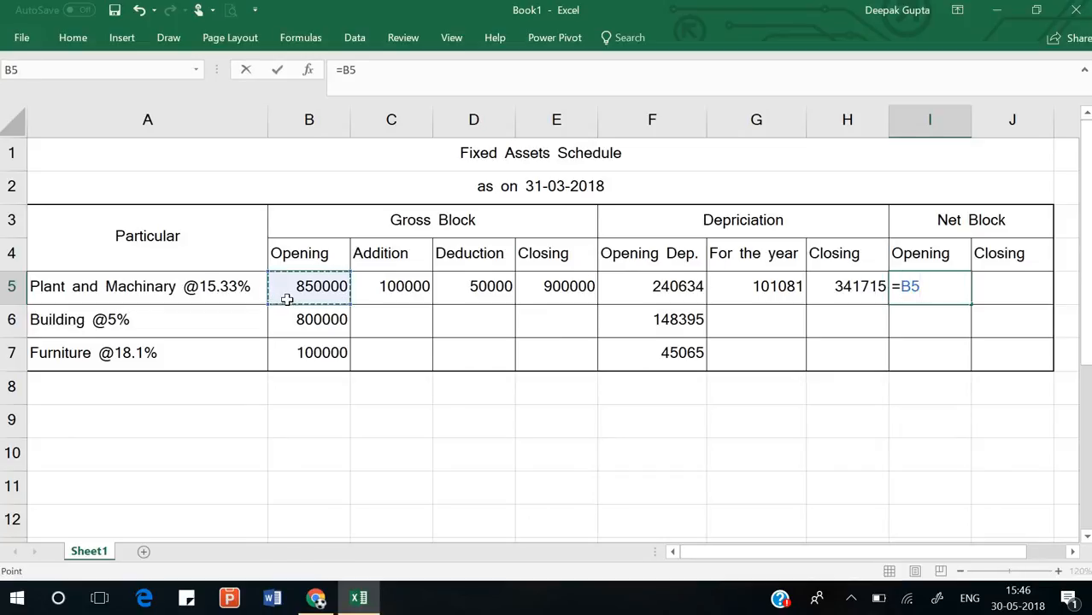
pyautogui.write('-')
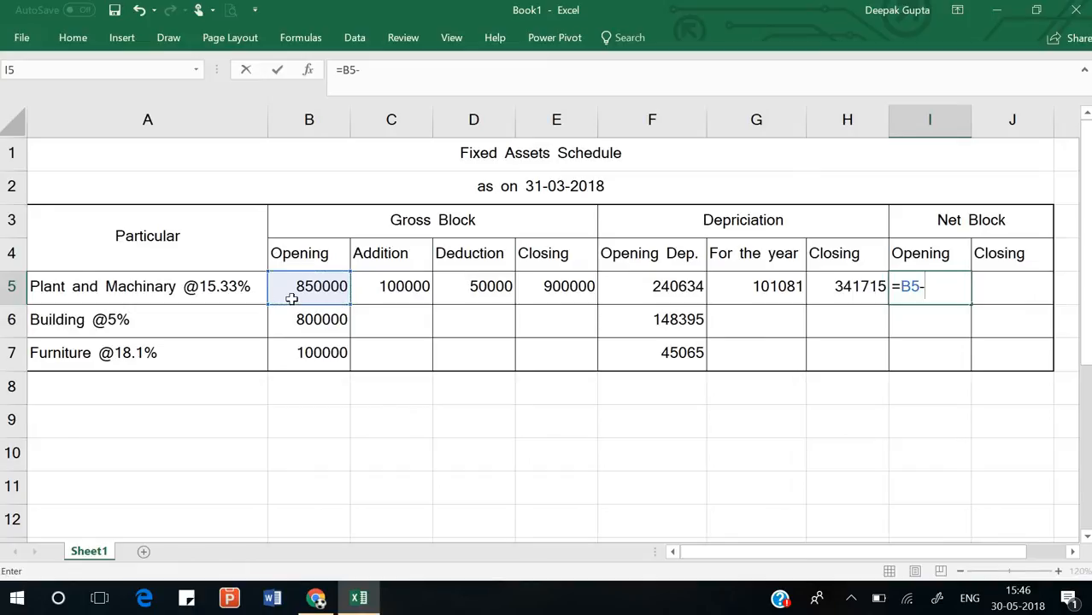
pyautogui.click(651, 287)
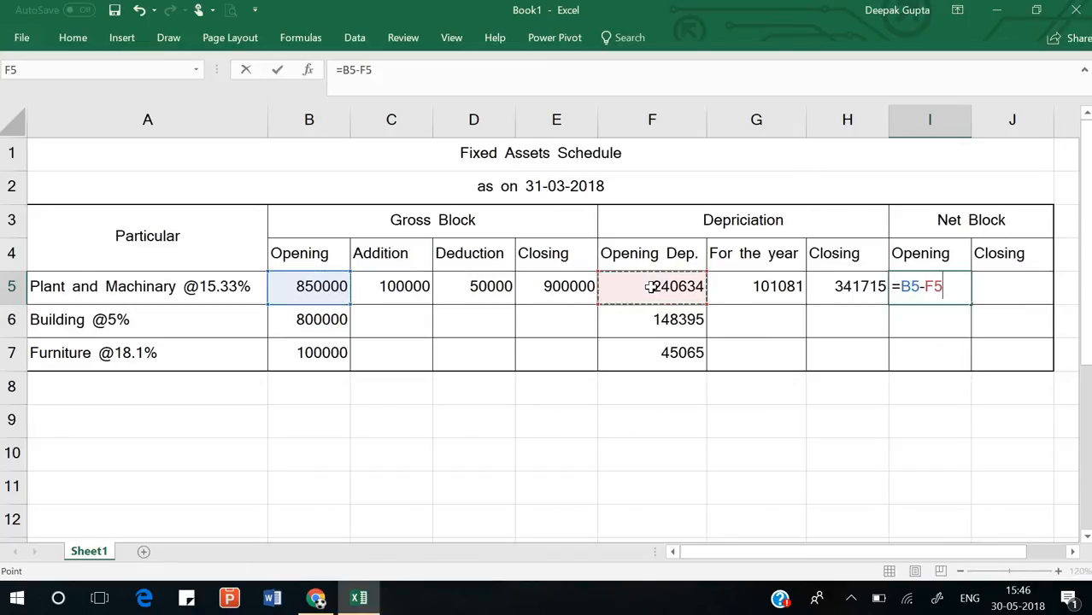
pyautogui.press('Return')
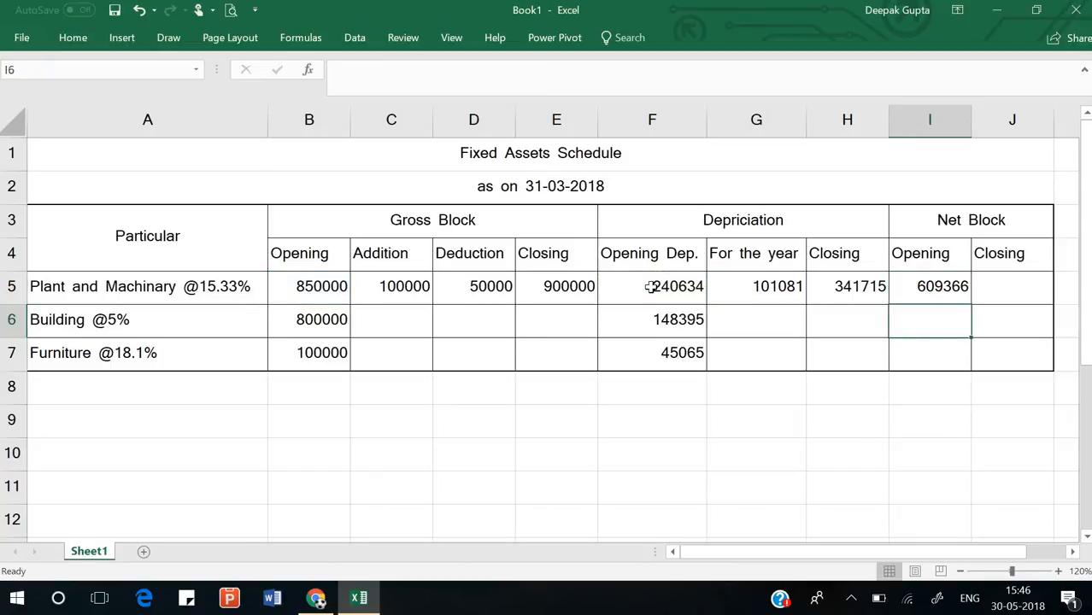
# - Calculate the Net Block Closing value for Plant and Machinary in cell J5 with the formula =E5-H5
pyautogui.click(1025, 295)
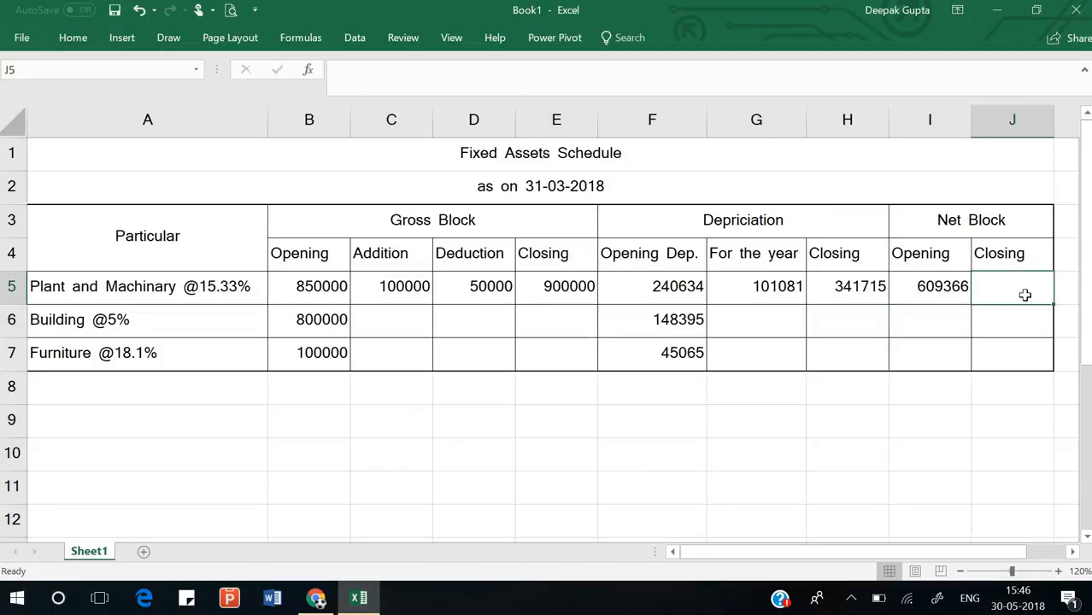
pyautogui.write('=')
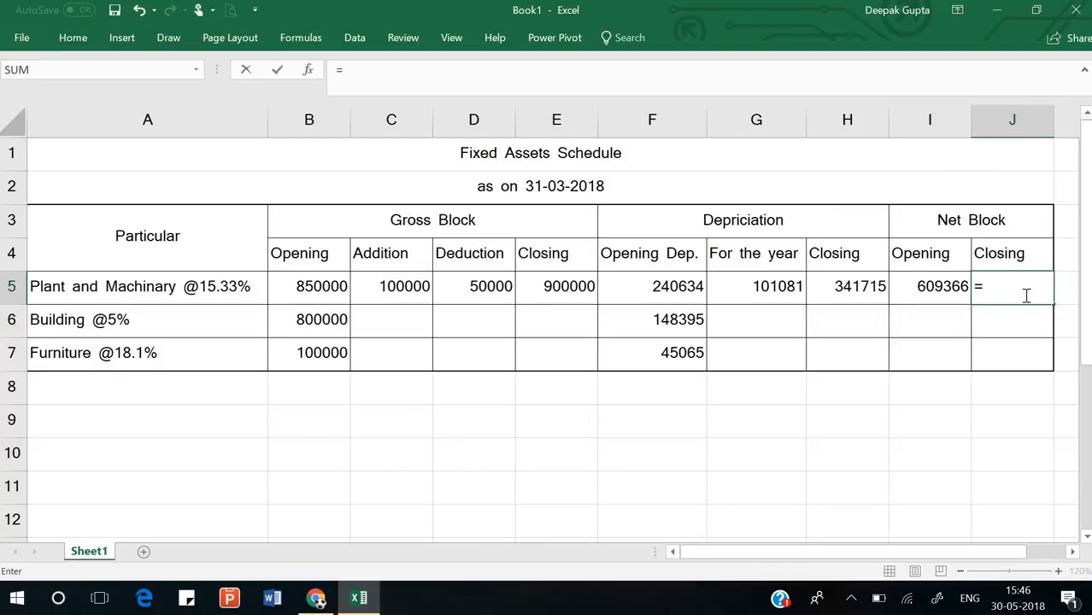
pyautogui.click(551, 293)
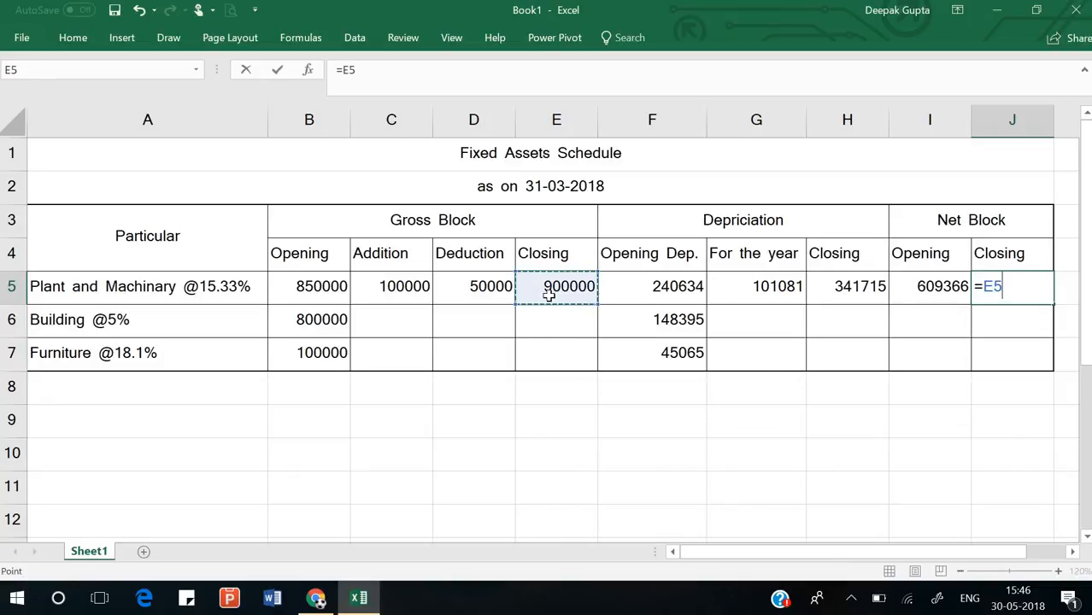
pyautogui.write('-')
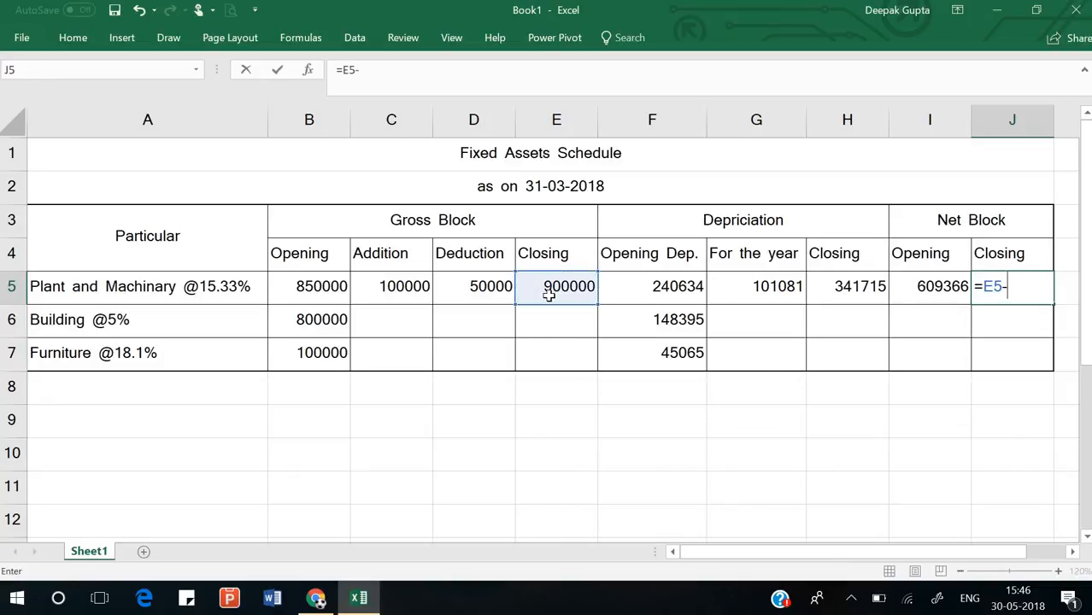
pyautogui.click(854, 296)
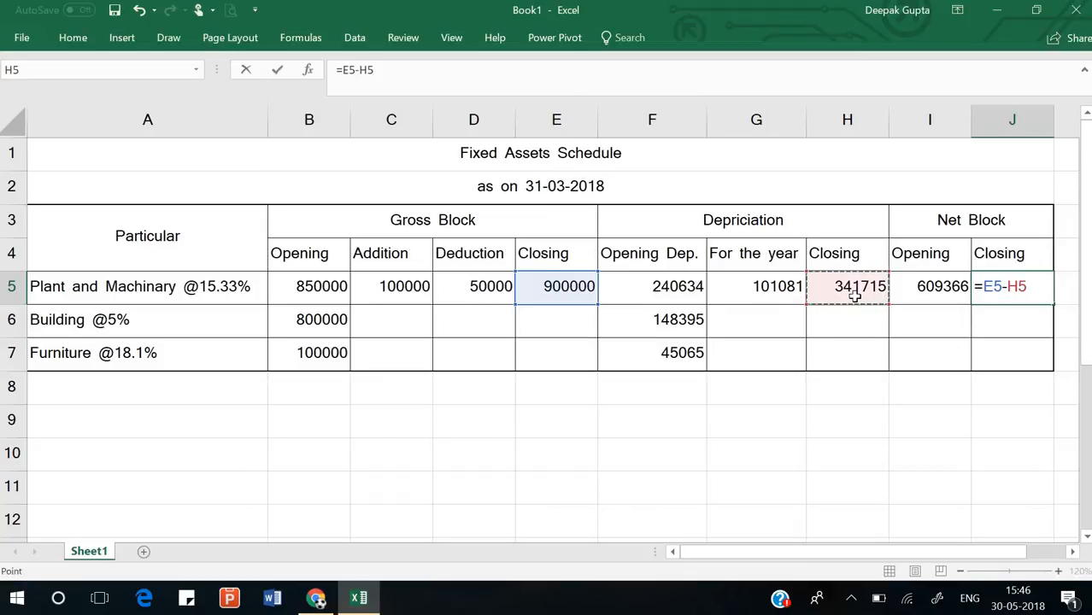
pyautogui.press('Return')
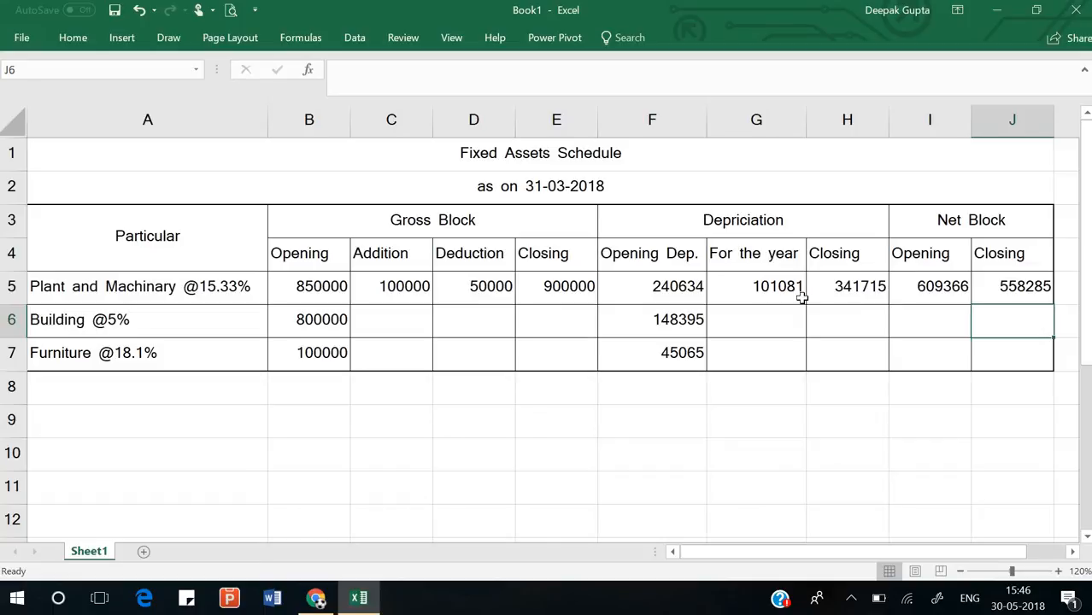
# - Enter 0 as both the Addition and the Deduction for Building in cells C6 and D6
pyautogui.click(376, 324)
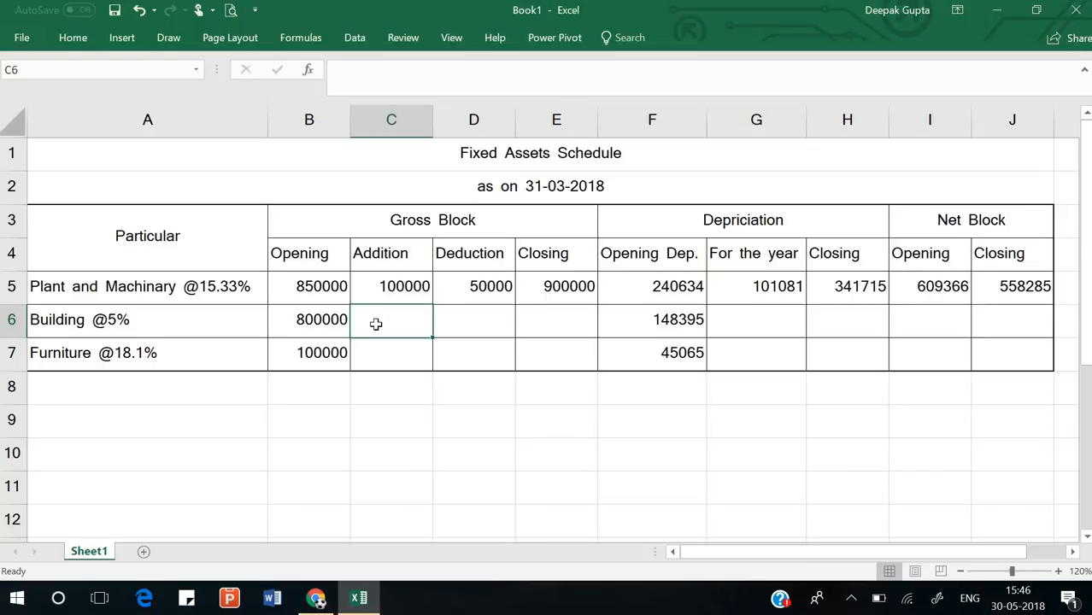
pyautogui.click(320, 330)
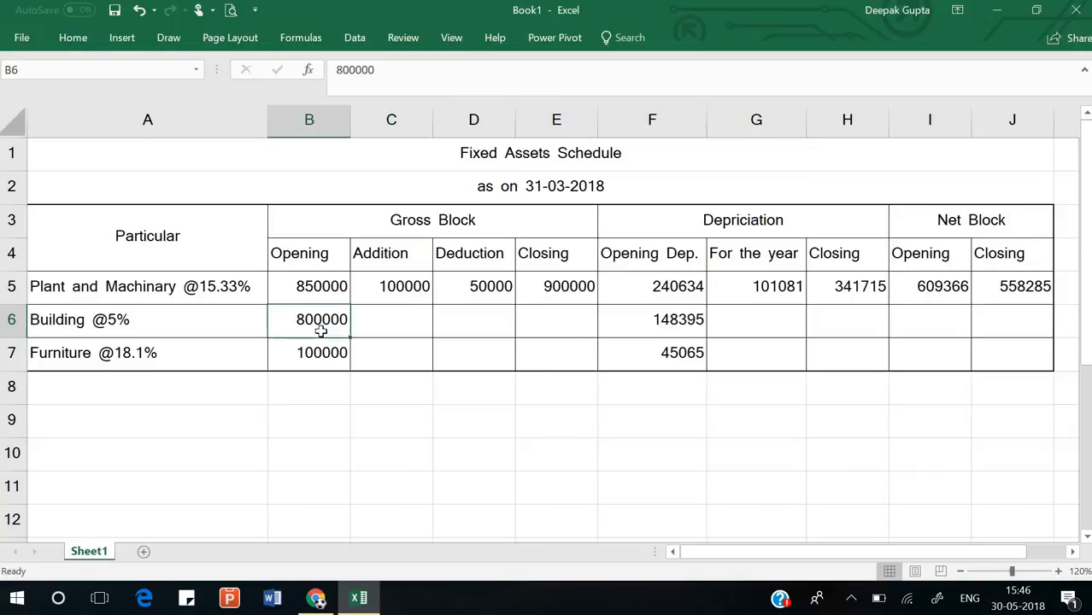
pyautogui.click(695, 321)
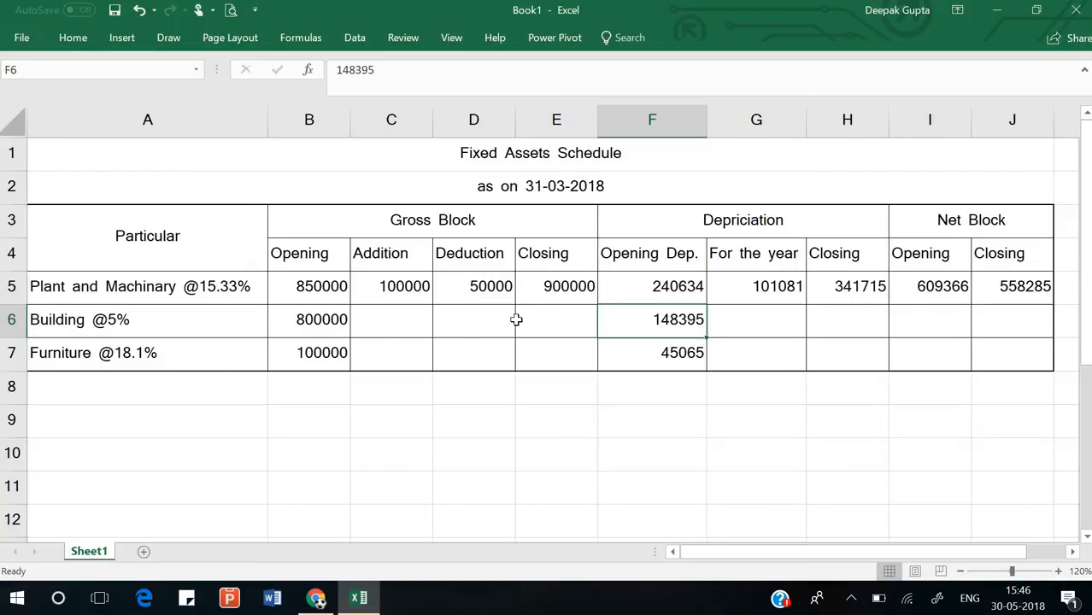
pyautogui.click(375, 322)
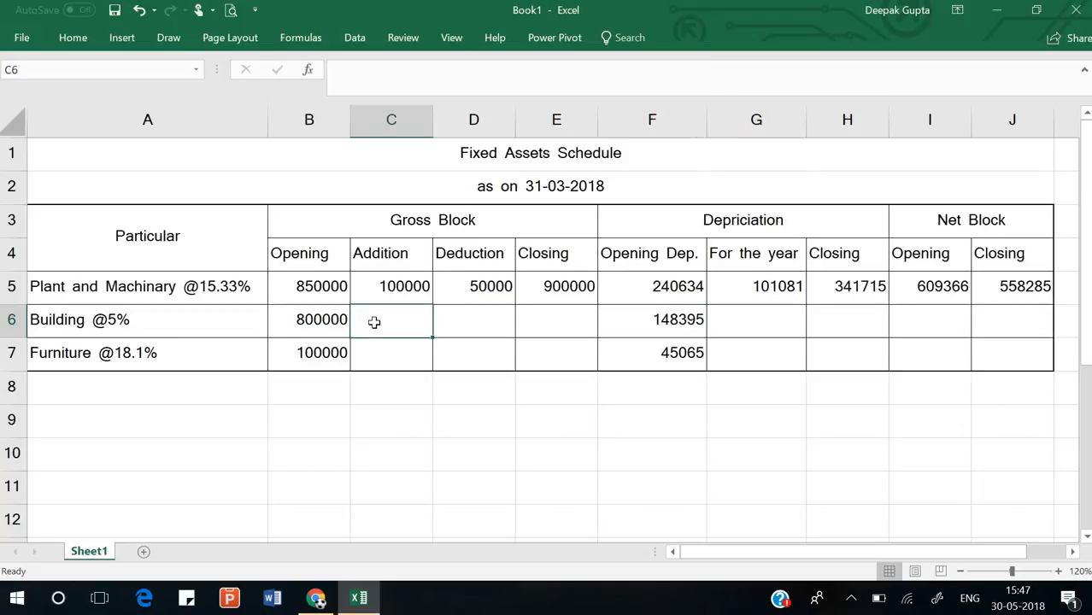
pyautogui.press('Right')
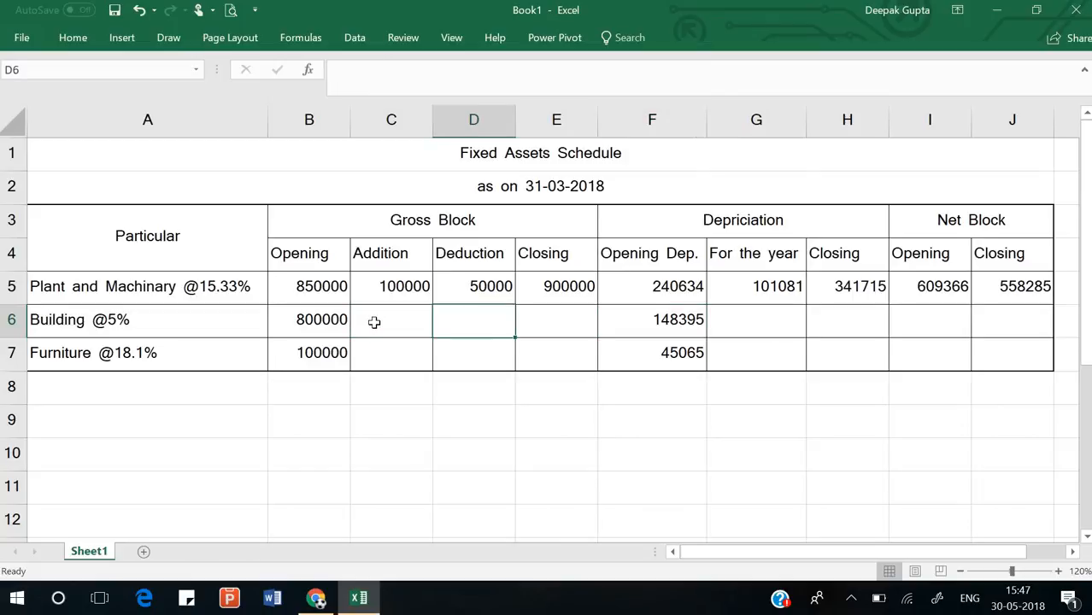
pyautogui.click(374, 323)
pyautogui.doubleClick(374, 323)
pyautogui.write('0')
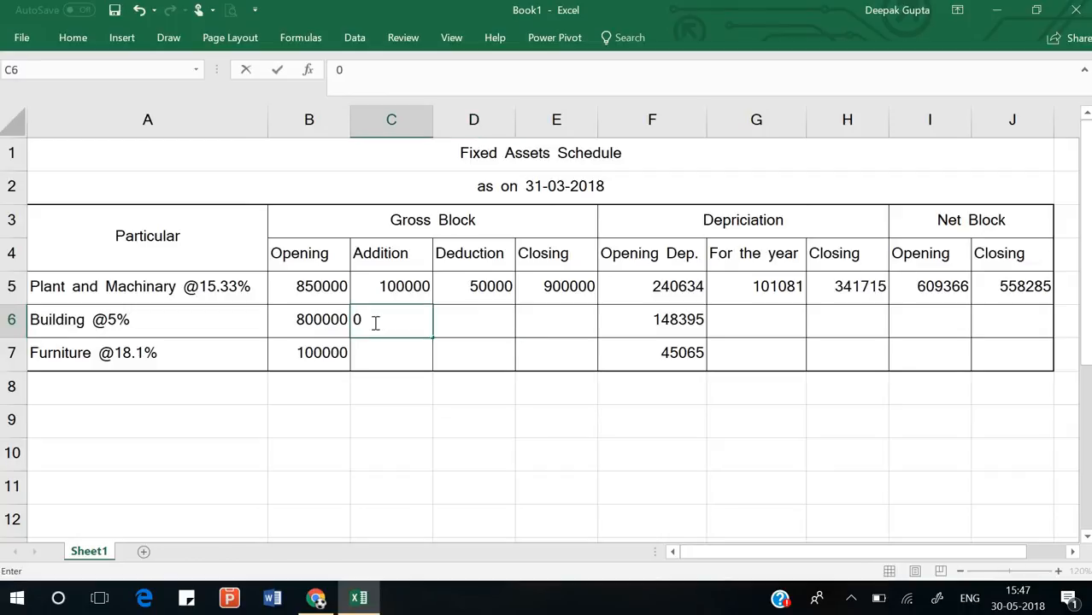
pyautogui.press('Tab')
pyautogui.write('0')
pyautogui.press('Tab')
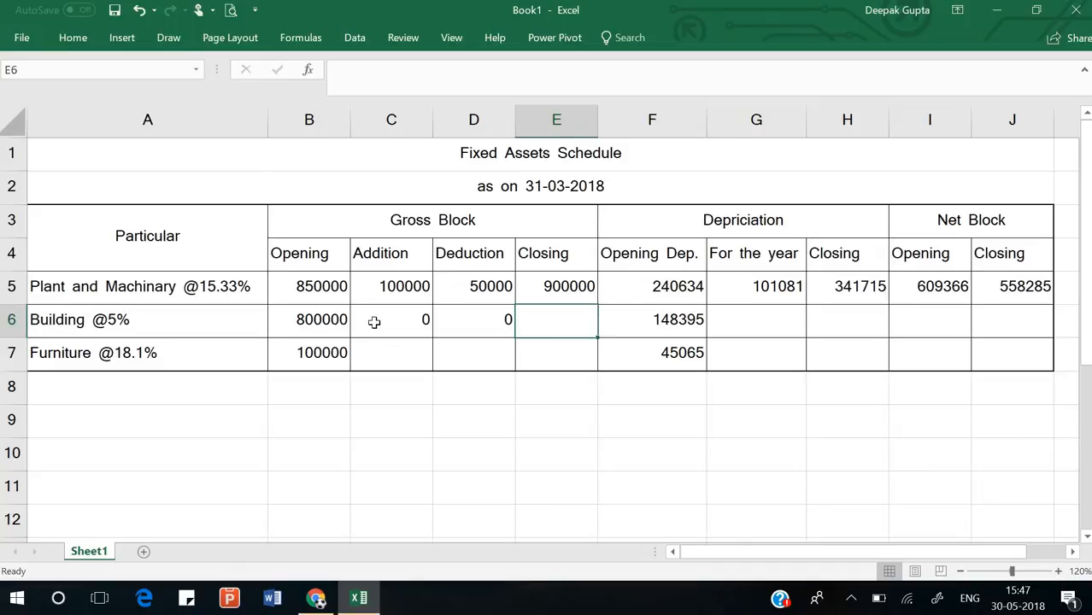
pyautogui.write('=')
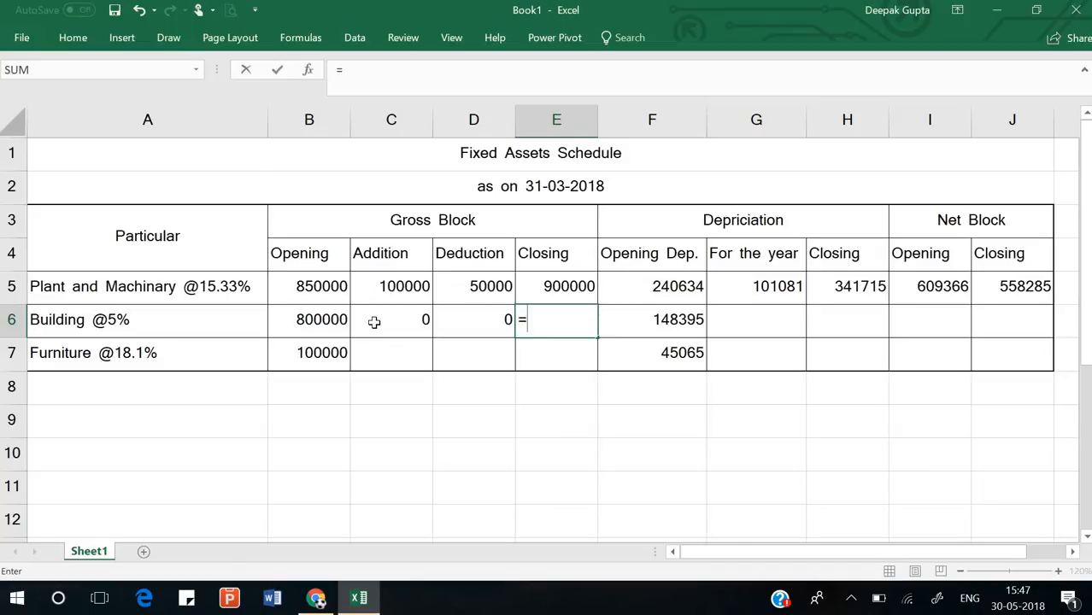
pyautogui.click(329, 321)
pyautogui.write('+')
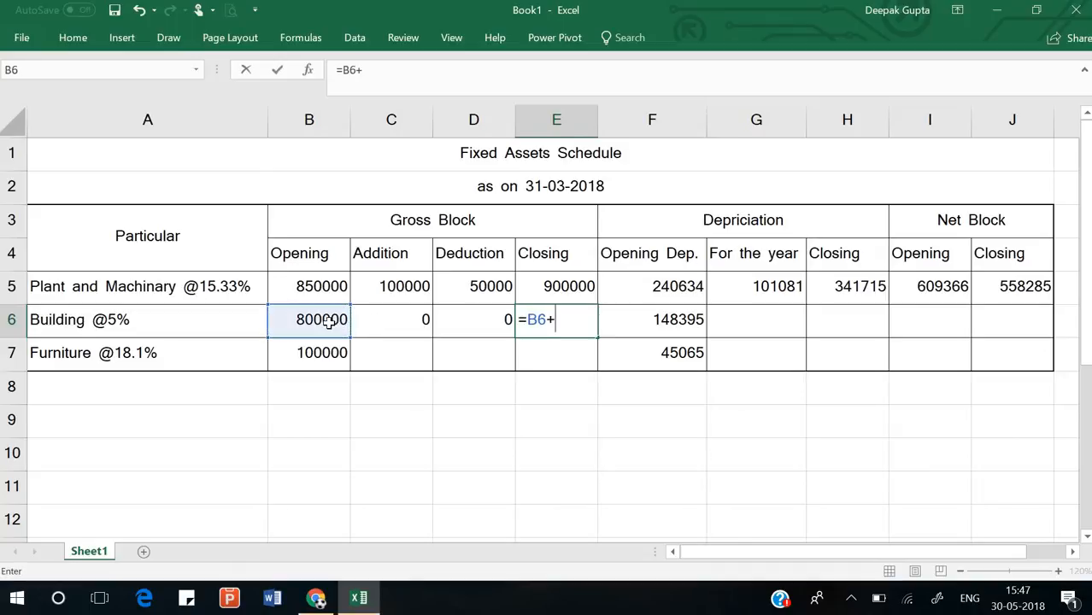
pyautogui.press('Left')
pyautogui.press('Left')
pyautogui.press('Left')
pyautogui.press('Right')
pyautogui.write('-')
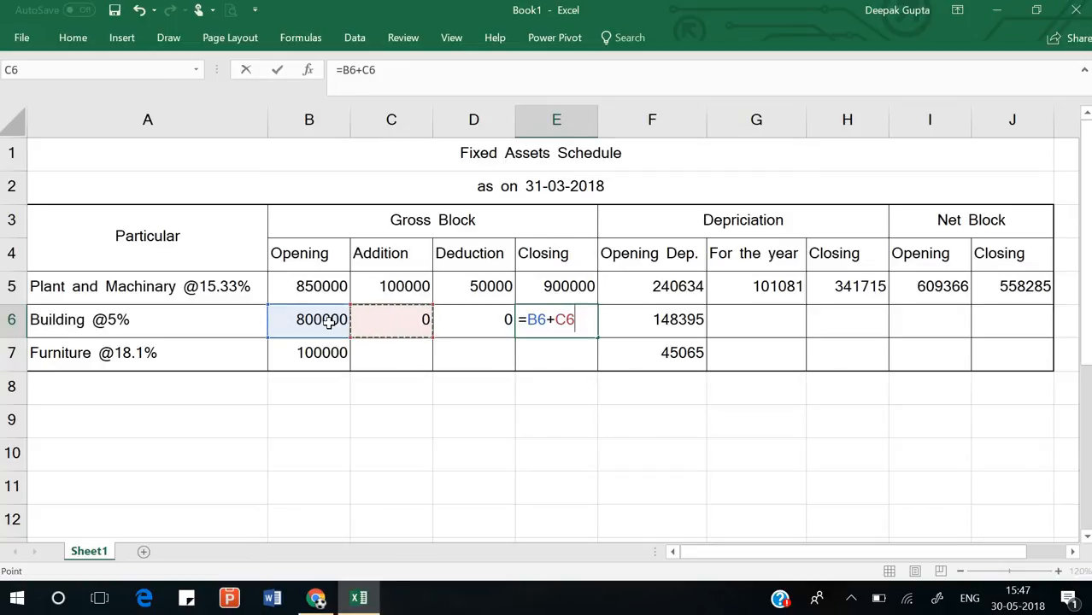
pyautogui.press('Left')
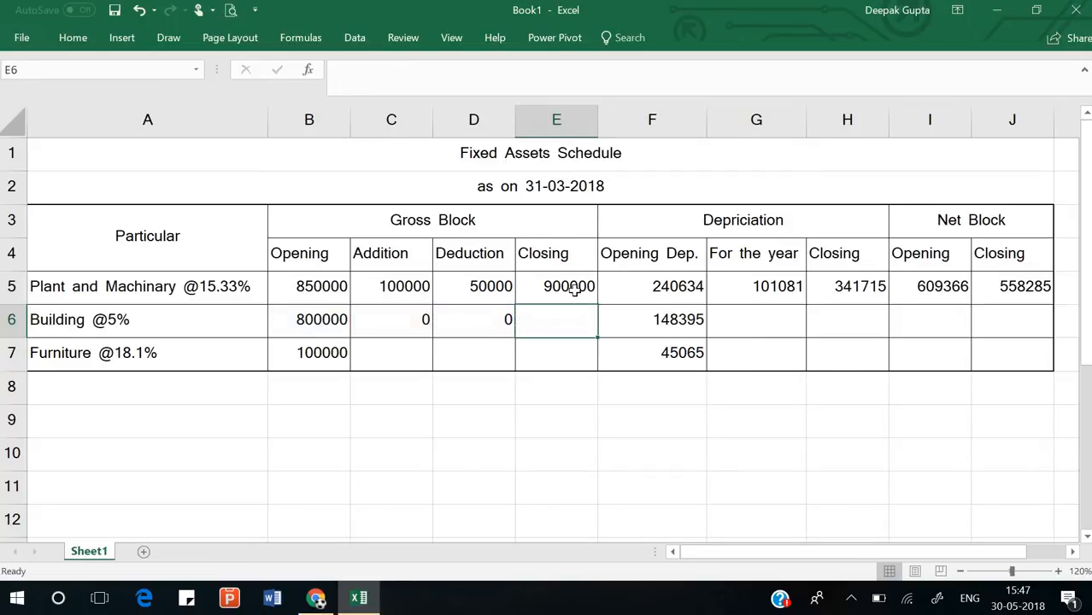
# - Copy the Gross Block Closing formula from cell E5 down to the Building row in E6 and check its references
pyautogui.click(570, 287)
pyautogui.moveTo(601, 308); pyautogui.dragTo(595, 338)
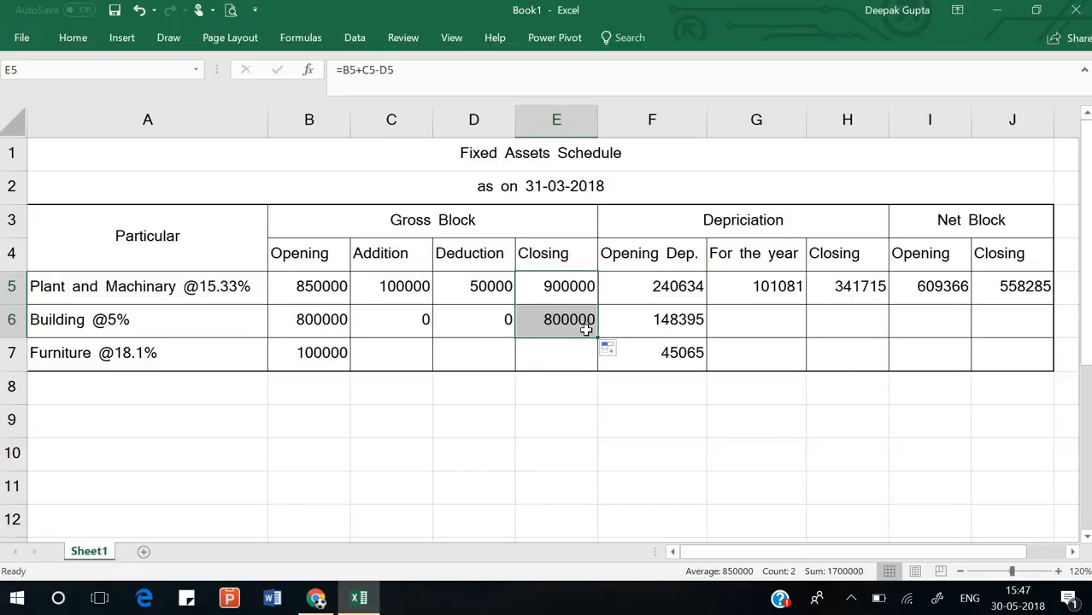
pyautogui.doubleClick(590, 322)
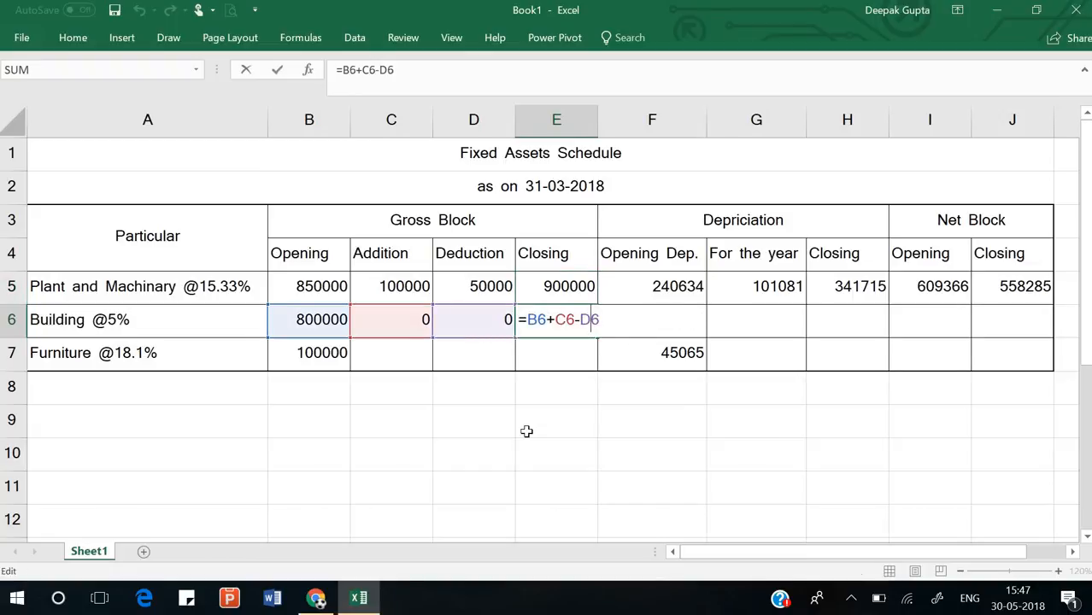
pyautogui.press('Escape')
# - Copy the formula for the year's depreciation from cell G5 down to the Building row in G6
pyautogui.click(769, 317)
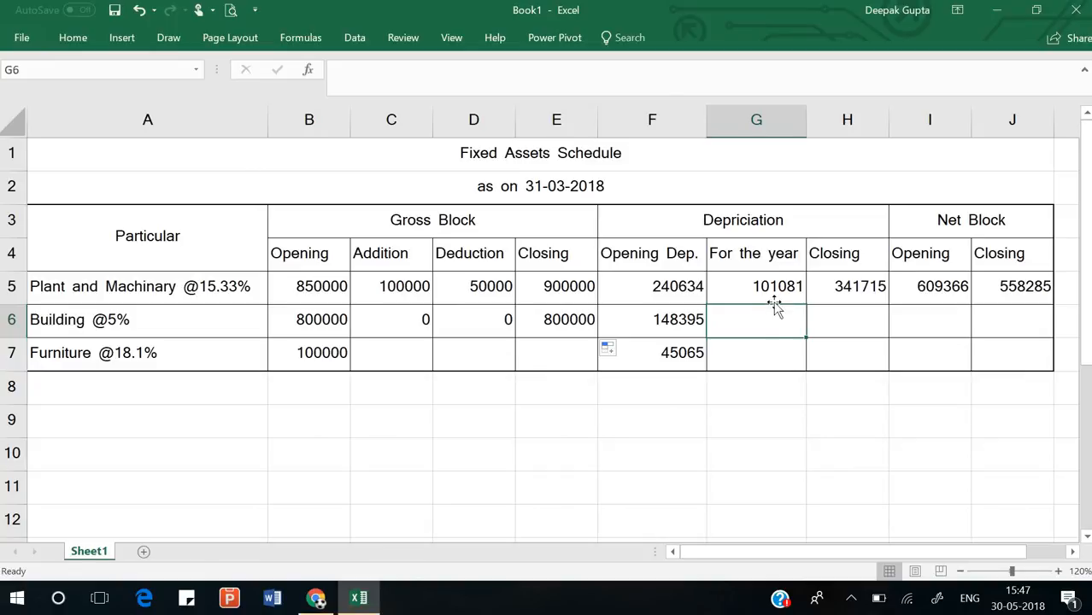
pyautogui.doubleClick(774, 287)
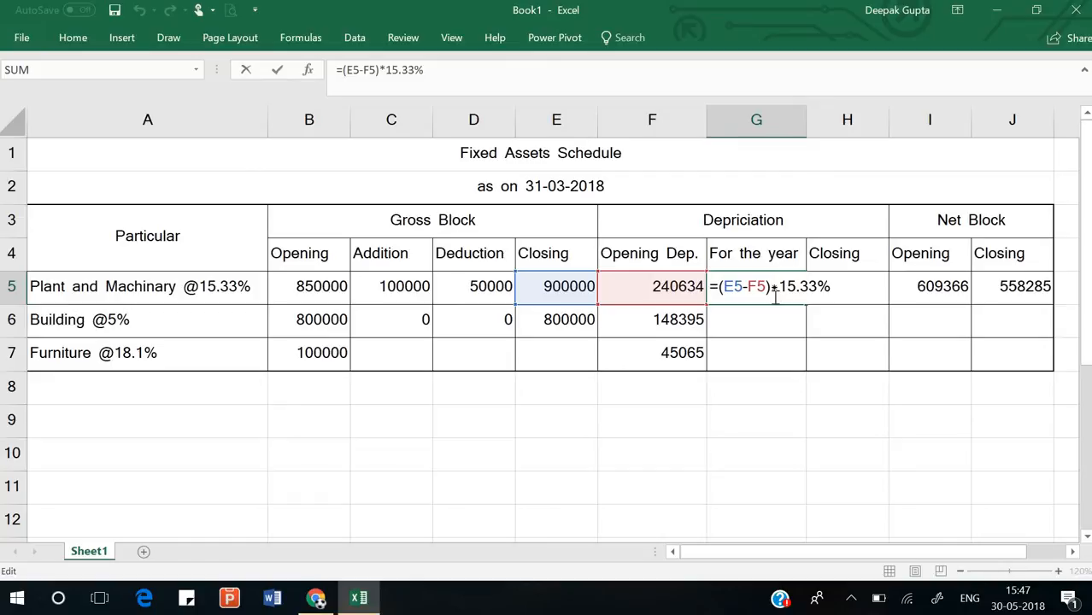
pyautogui.hotkey('ctrl', 'Return')
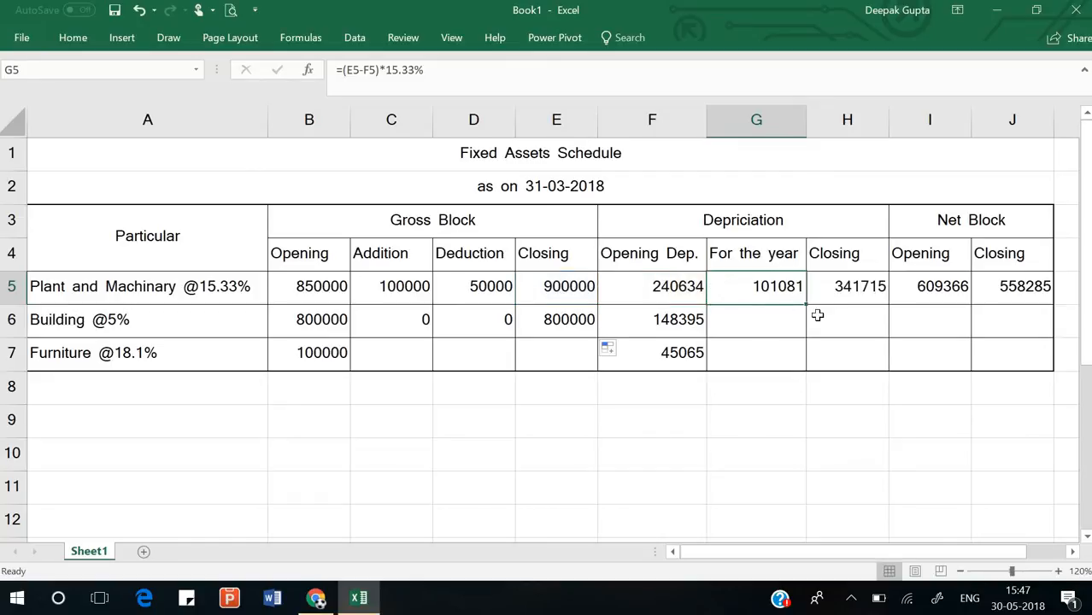
pyautogui.moveTo(805, 306); pyautogui.dragTo(804, 341)
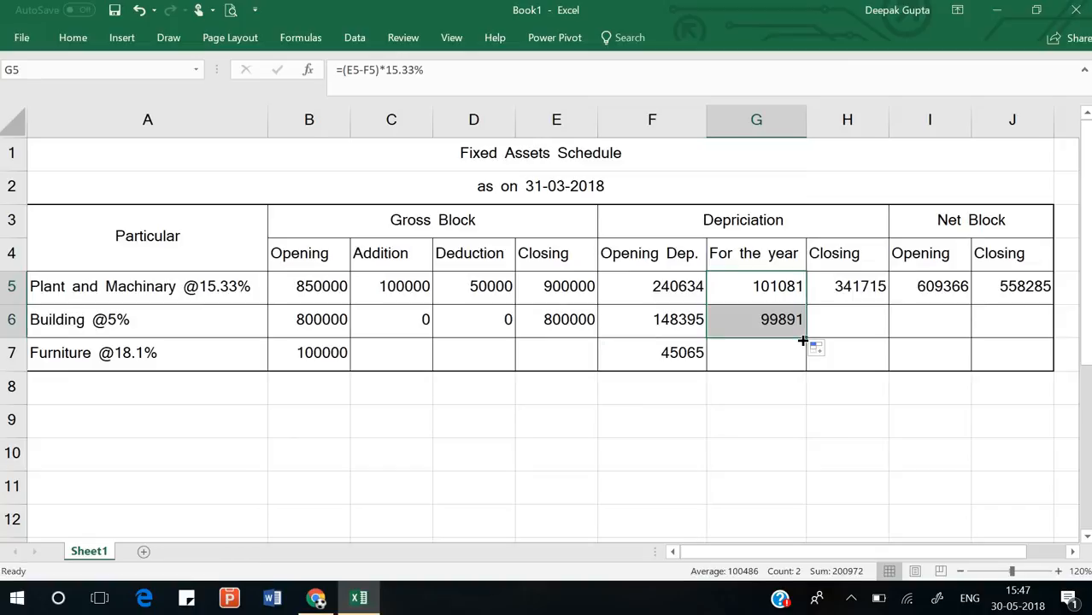
# - Change the depreciation rate in the Building formula in cell G6 to 5%, giving =(E6-F6)*5%
pyautogui.click(782, 325)
pyautogui.doubleClick(780, 323)
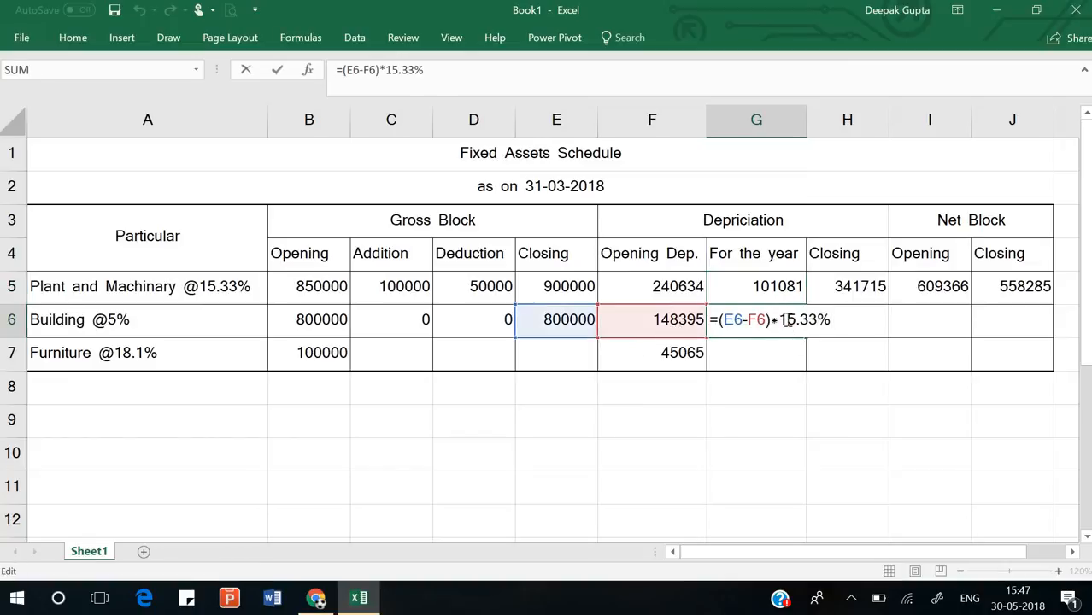
pyautogui.moveTo(781, 320); pyautogui.dragTo(816, 319)
pyautogui.write('5')
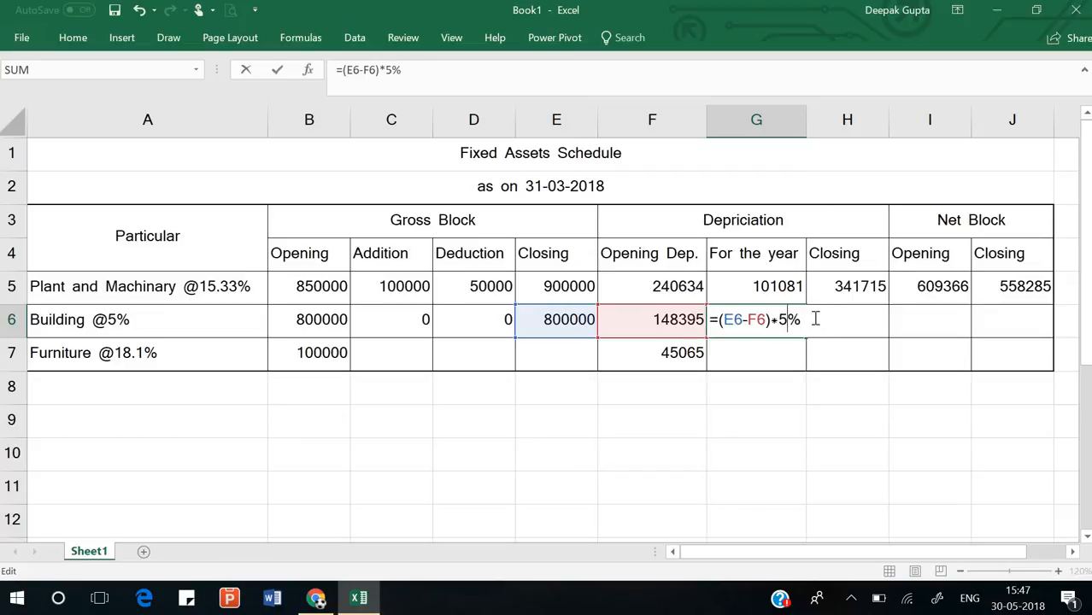
pyautogui.press('Return')
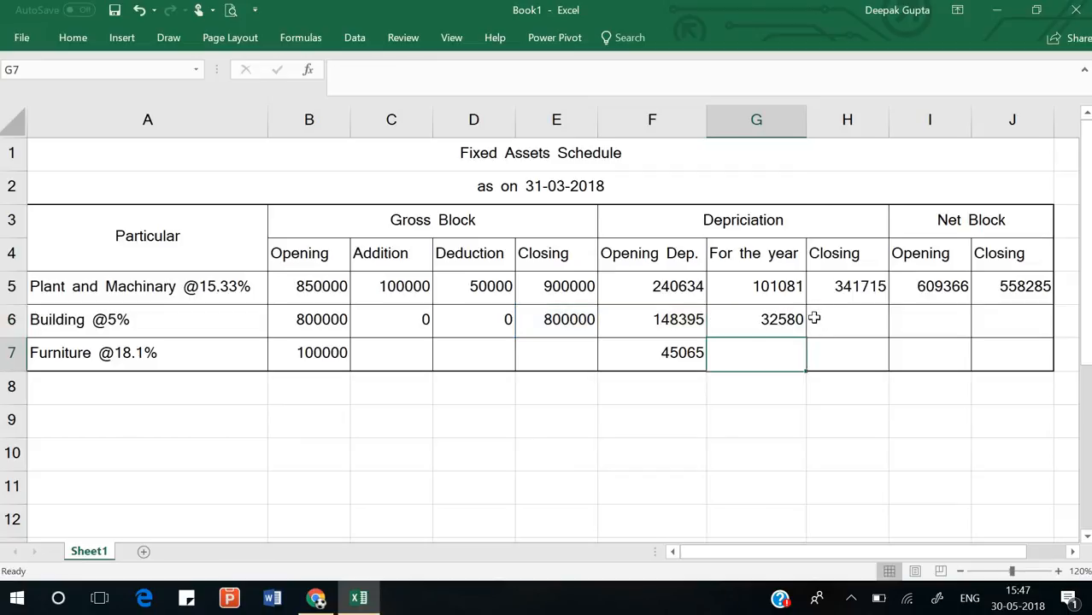
pyautogui.click(842, 321)
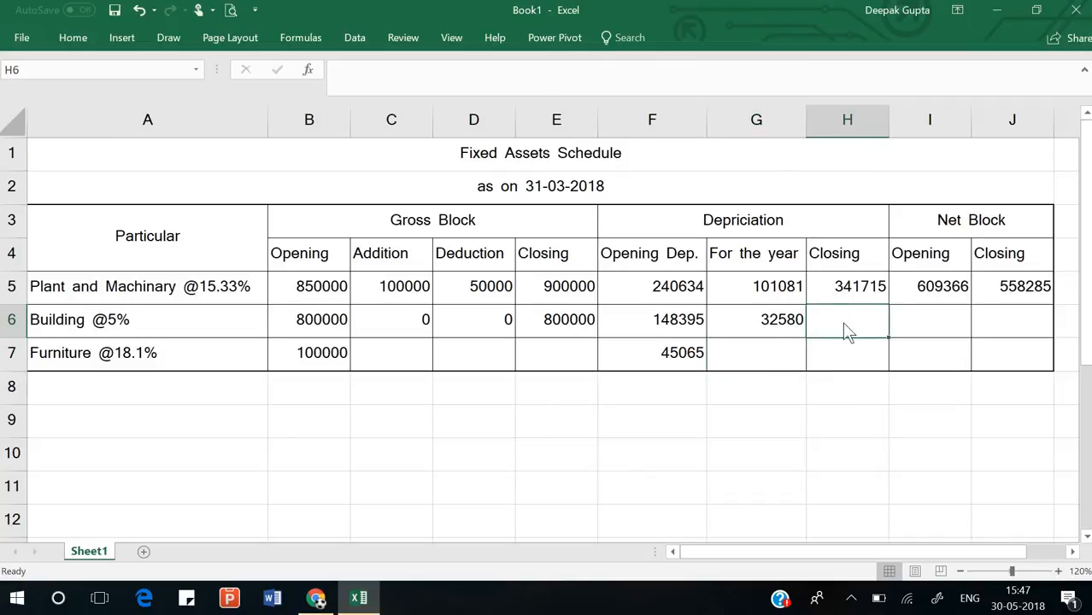
pyautogui.write('=')
pyautogui.press('Escape')
pyautogui.click(674, 330)
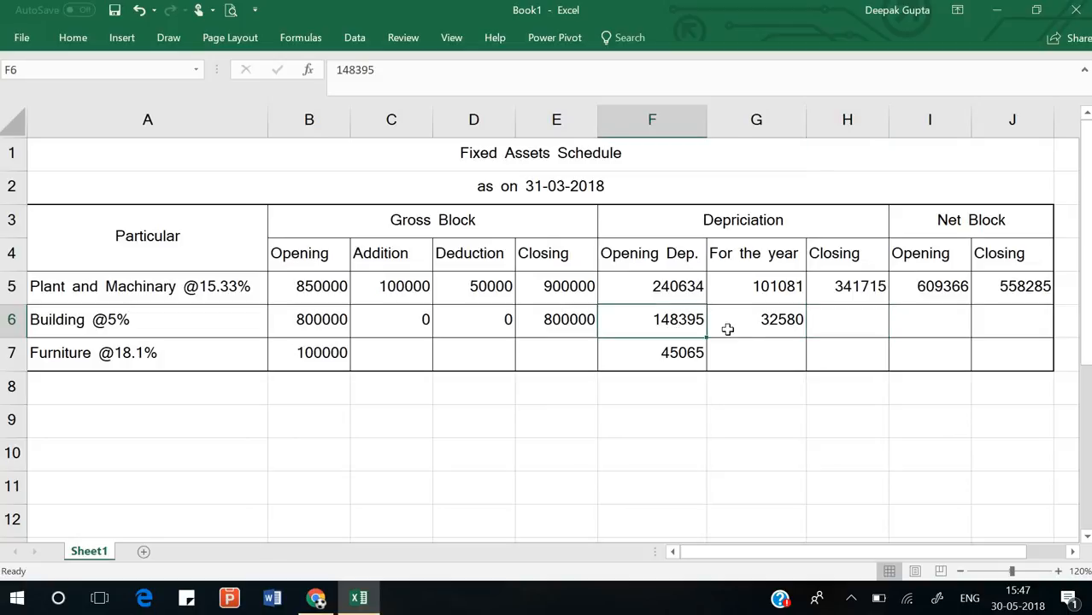
pyautogui.click(752, 326)
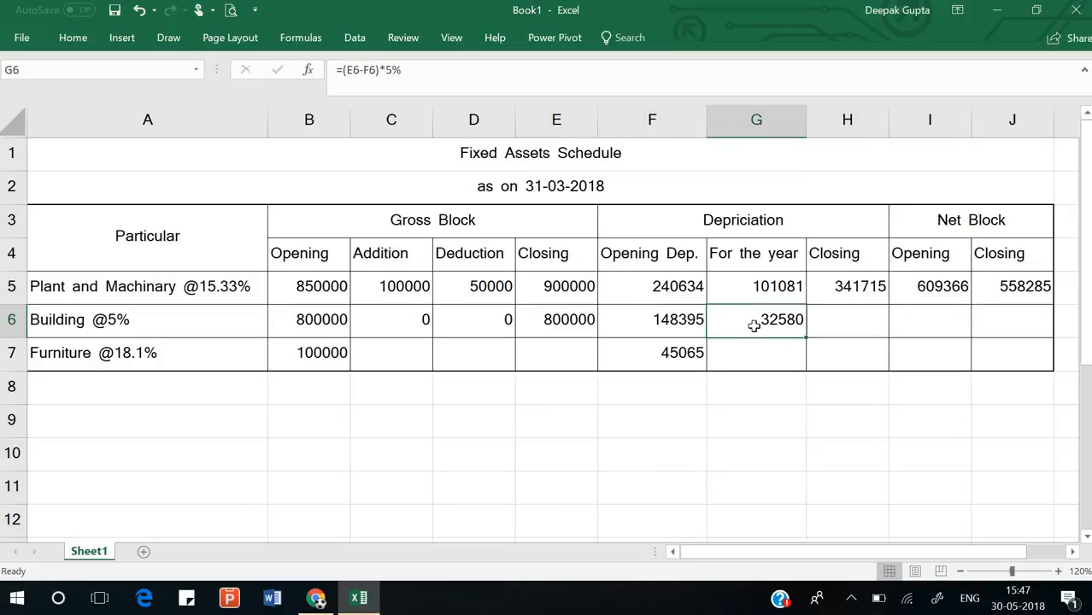
# - Copy the Depreciation Closing formula from cell H5 down to the Building row in H6 and check its references
pyautogui.click(850, 324)
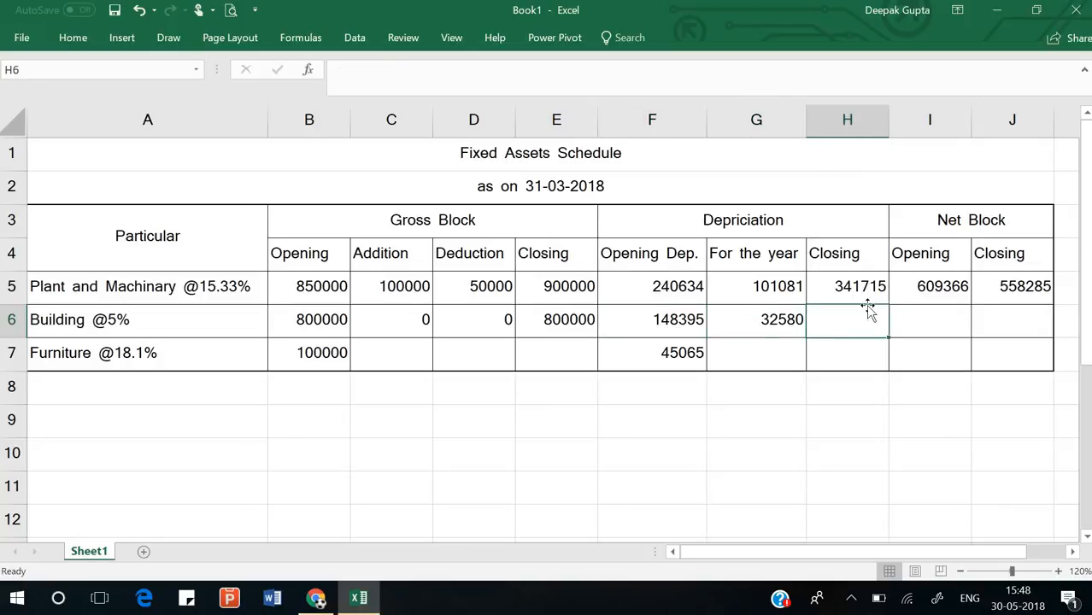
pyautogui.click(867, 290)
pyautogui.moveTo(889, 304); pyautogui.dragTo(865, 332)
pyautogui.doubleClick(864, 329)
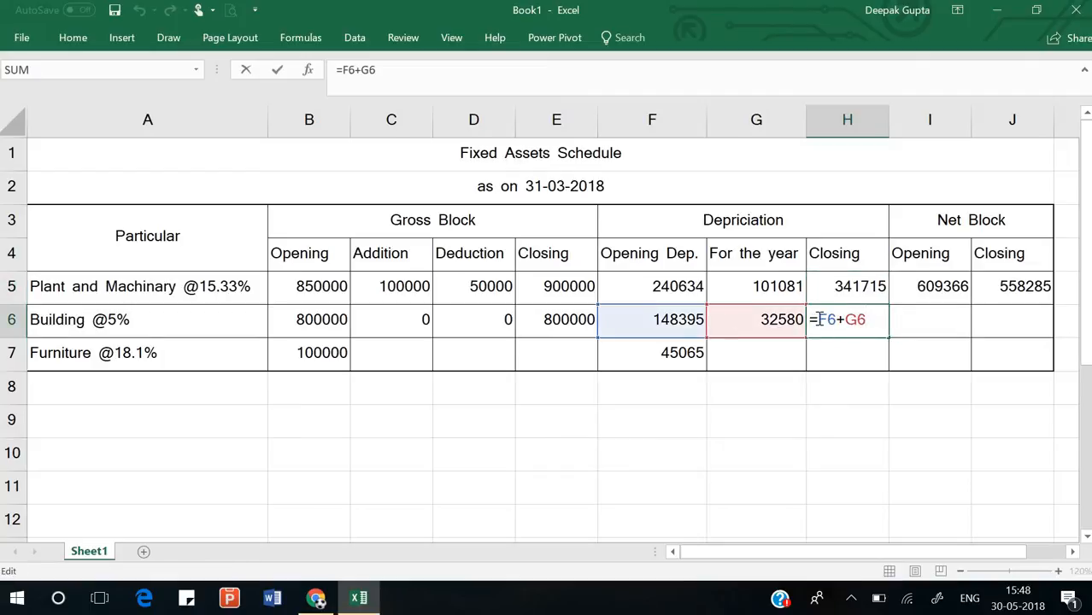
pyautogui.press('Return')
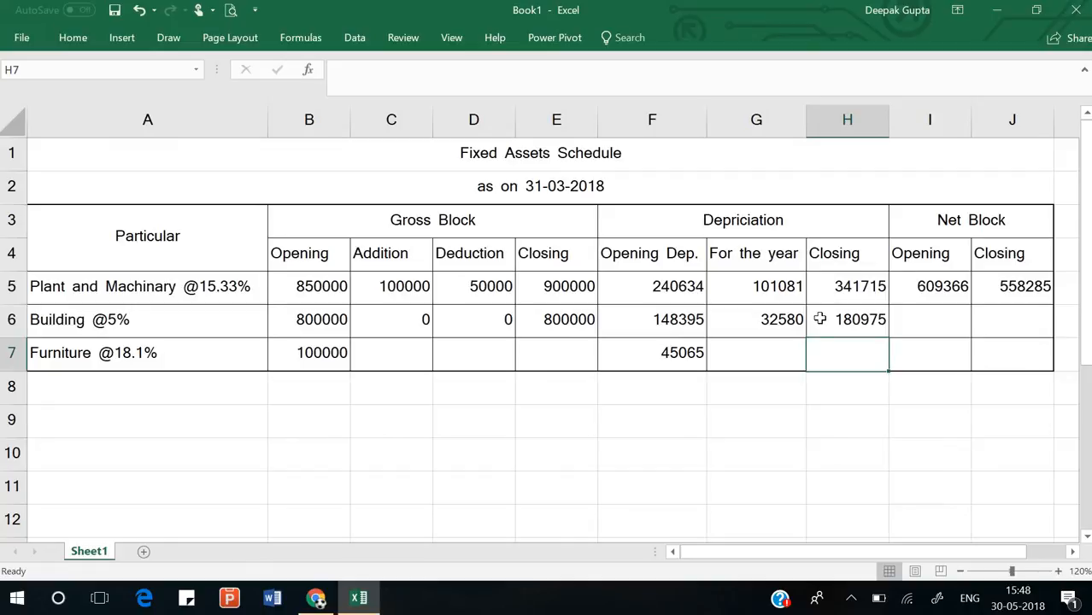
# - Check the Net Block Opening formula in cell I5 and copy it down to the Building row in I6
pyautogui.click(934, 291)
pyautogui.doubleClick(955, 294)
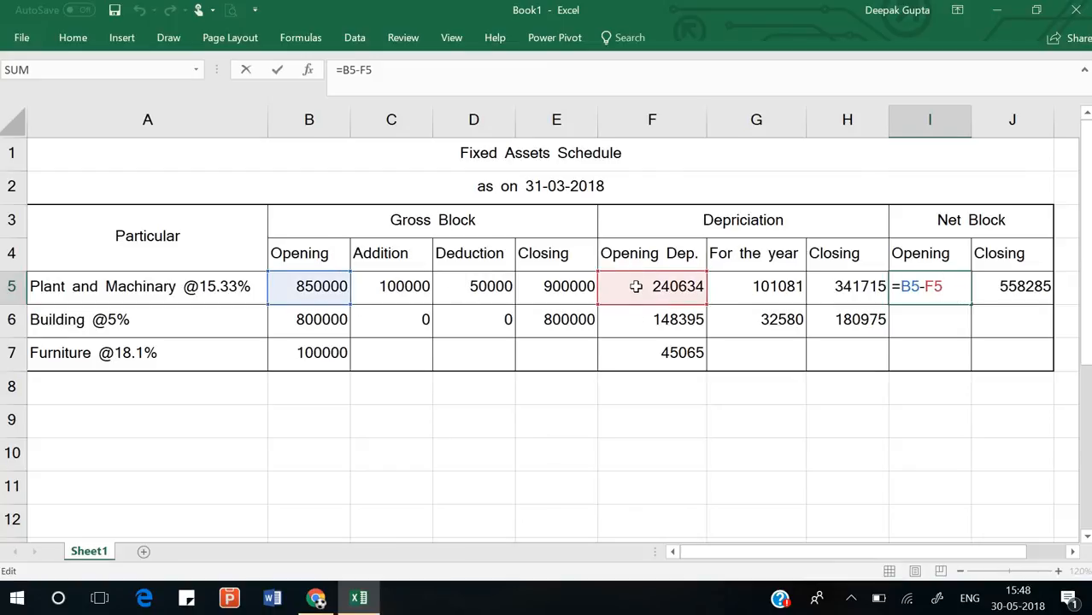
pyautogui.press('Return')
pyautogui.click(949, 288)
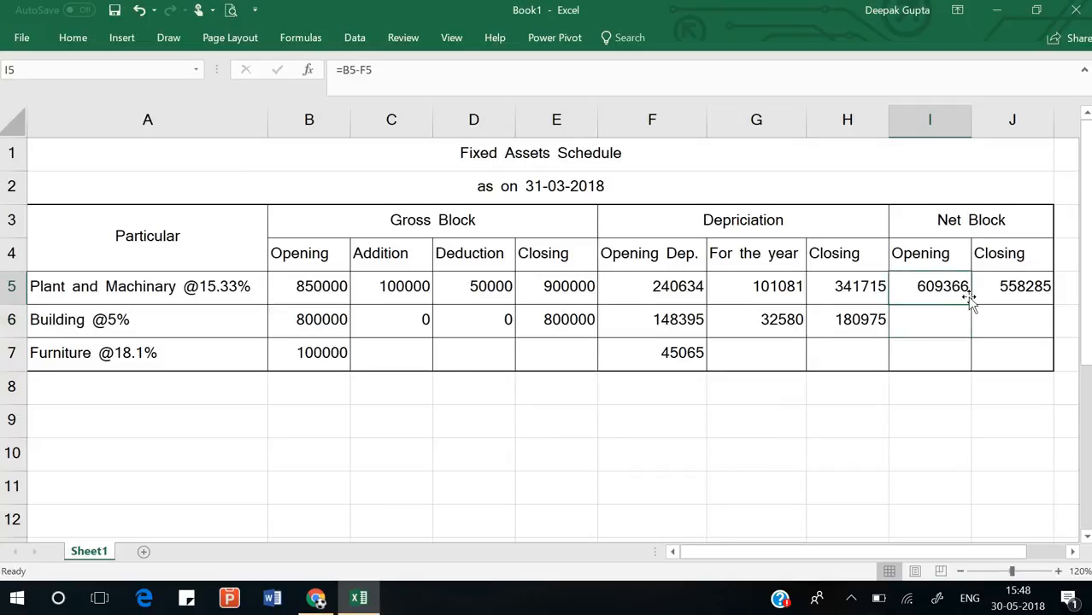
pyautogui.moveTo(971, 305); pyautogui.dragTo(968, 336)
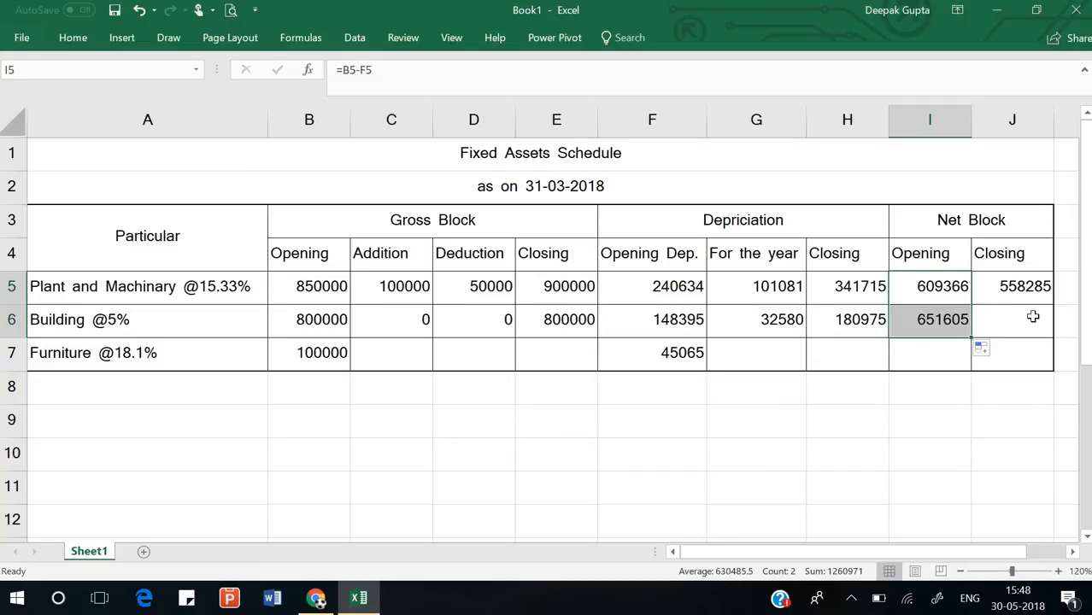
# - Check the Net Block Closing formula in cell J5 and copy it down to the Building row in J6
pyautogui.click(1033, 317)
pyautogui.click(1031, 291)
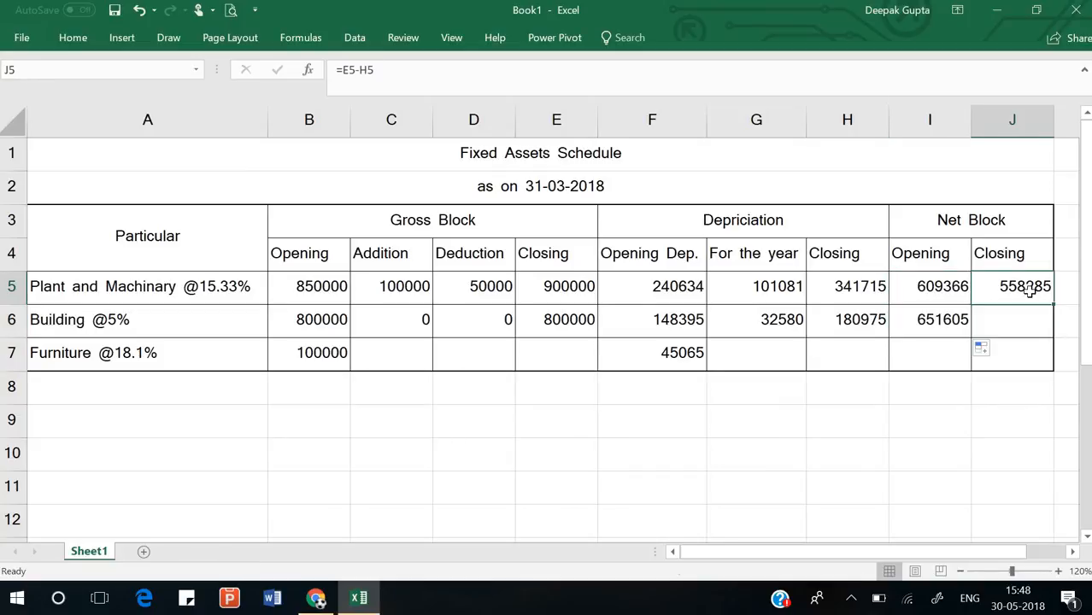
pyautogui.doubleClick(1030, 289)
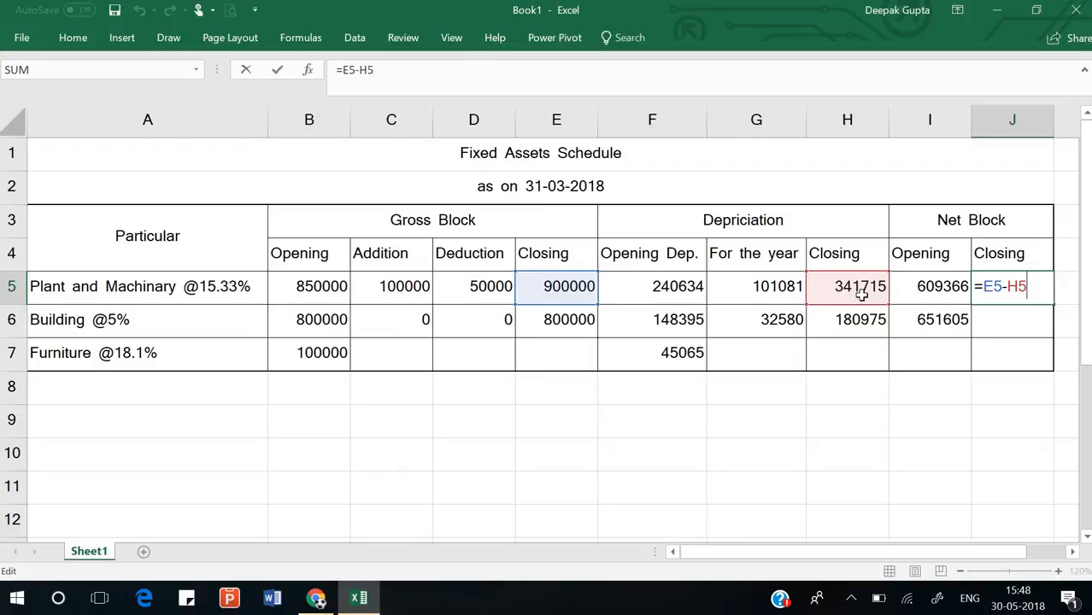
pyautogui.press('Return')
pyautogui.write('=')
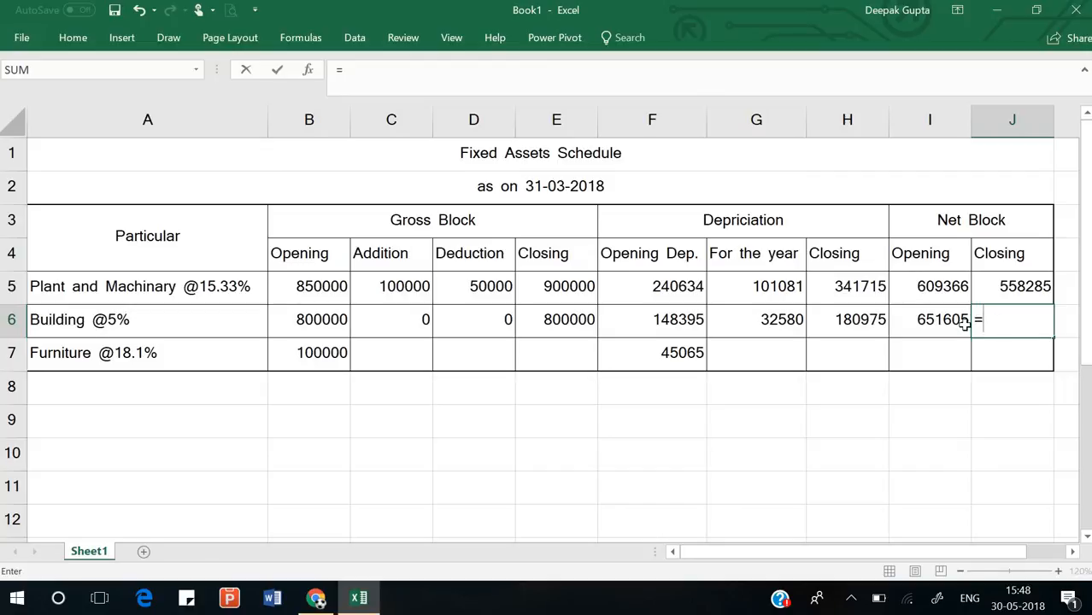
pyautogui.press('Escape')
pyautogui.click(1043, 291)
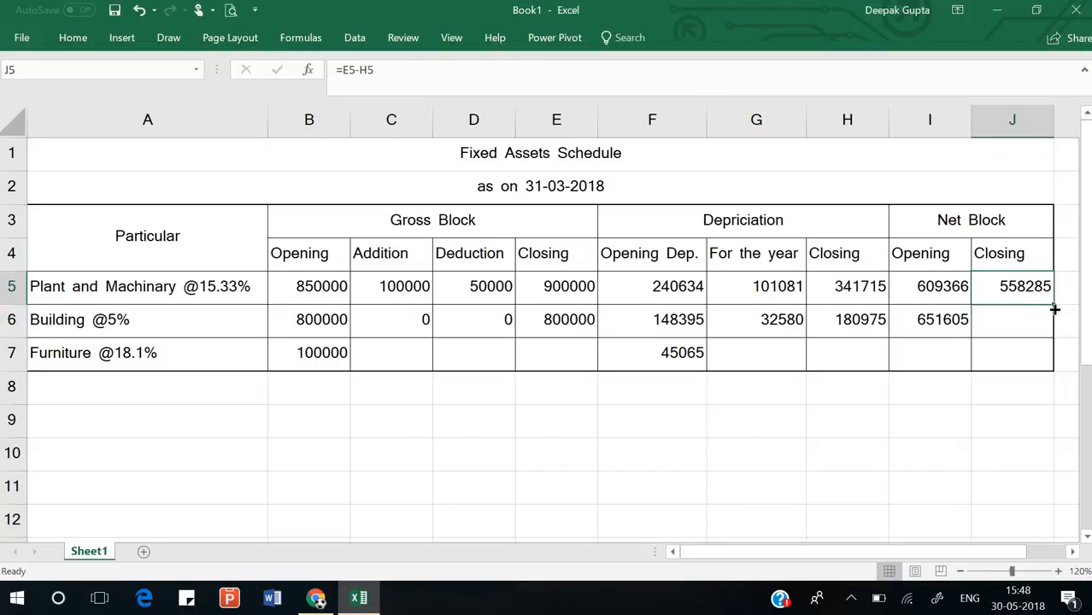
pyautogui.moveTo(1054, 306); pyautogui.dragTo(1050, 336)
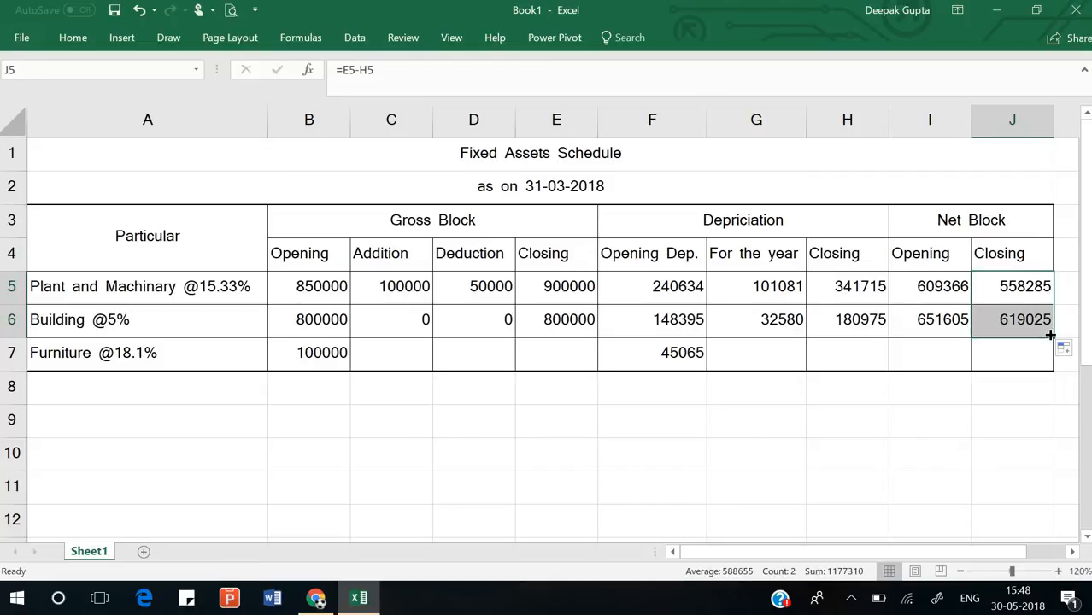
pyautogui.moveTo(1050, 336); pyautogui.dragTo(650, 323)
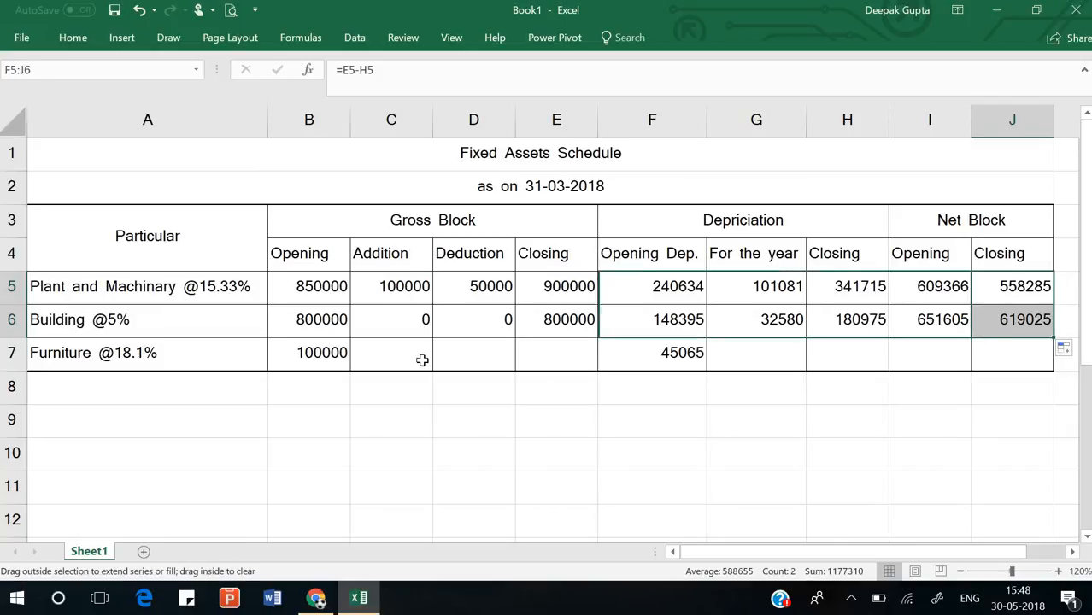
pyautogui.click(401, 353)
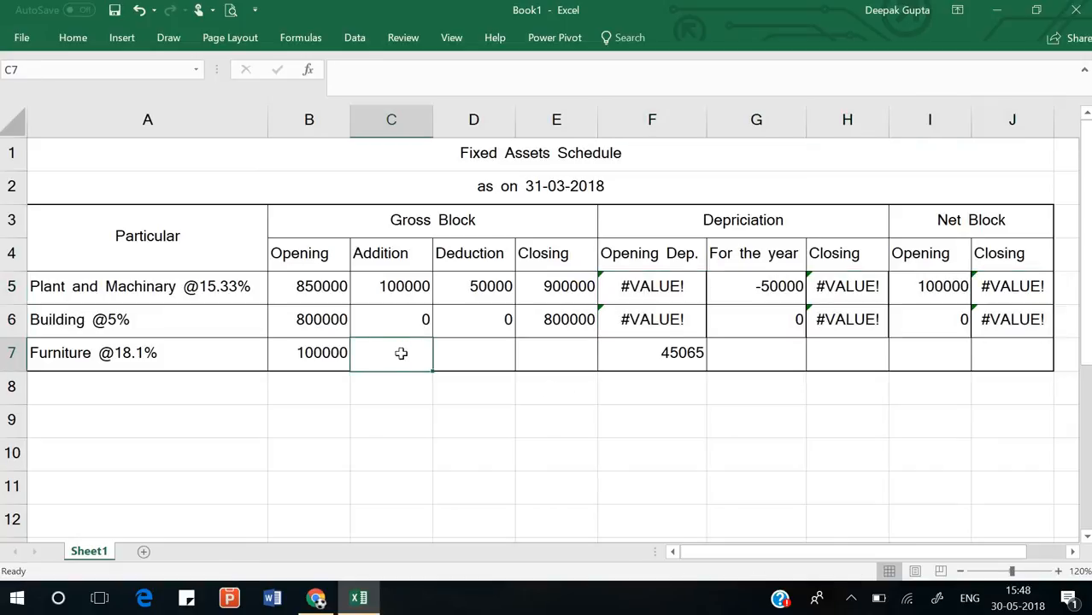
pyautogui.hotkey('ctrl', 'z')
# - Enter 50000 as the Addition and 0 as the Deduction for Furniture in cells C7 and D7
pyautogui.click(366, 352)
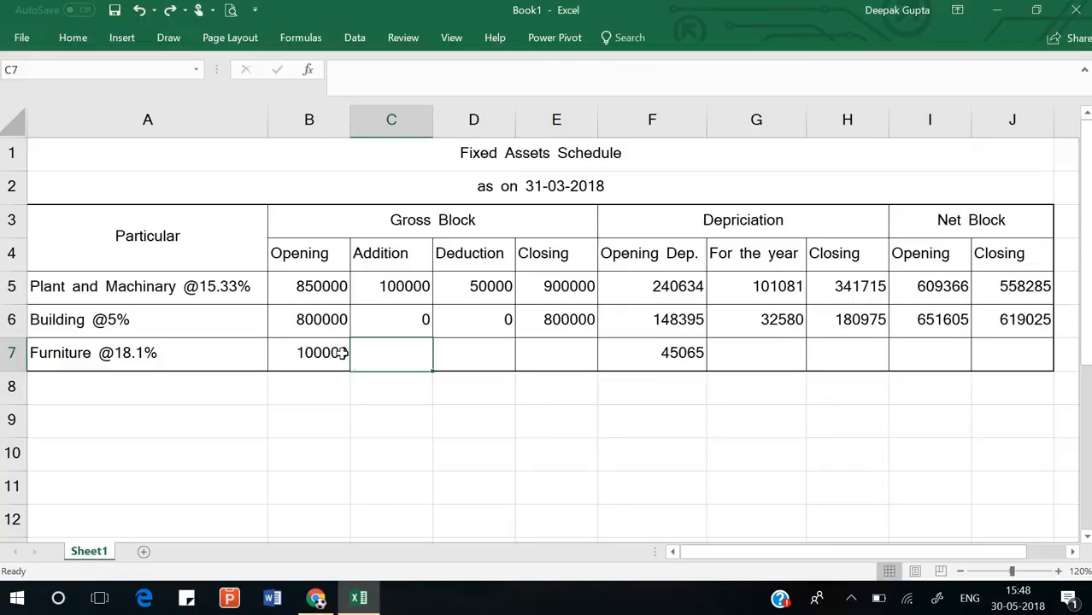
pyautogui.click(341, 352)
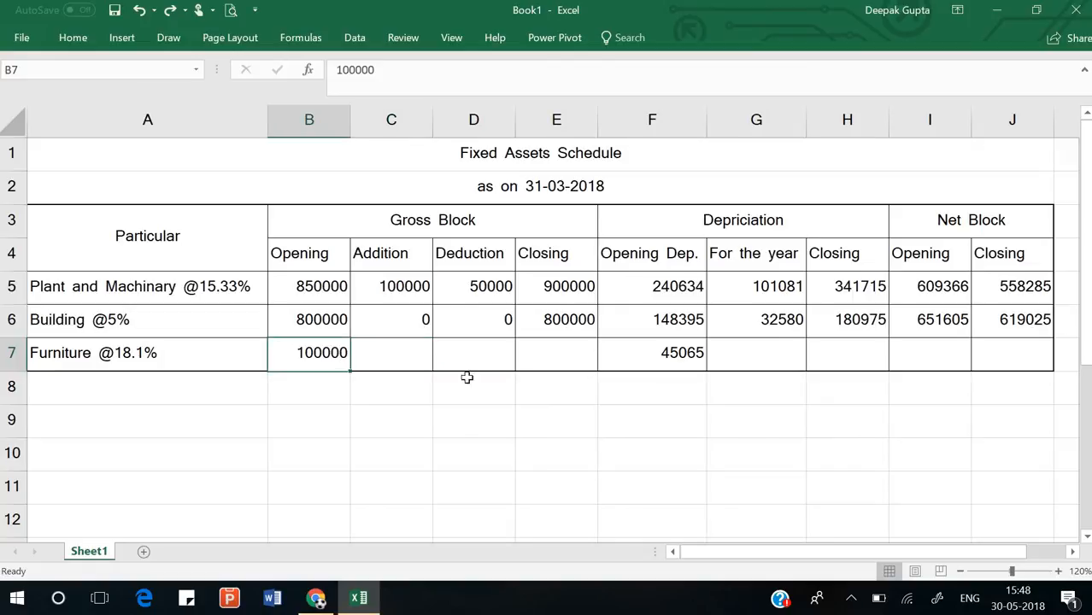
pyautogui.click(695, 356)
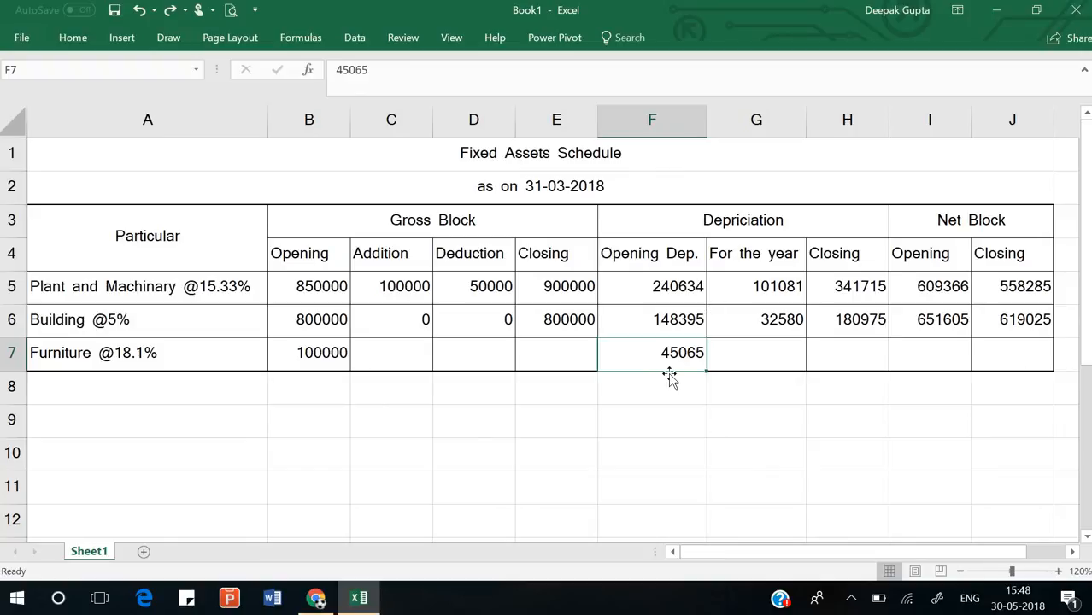
pyautogui.click(381, 360)
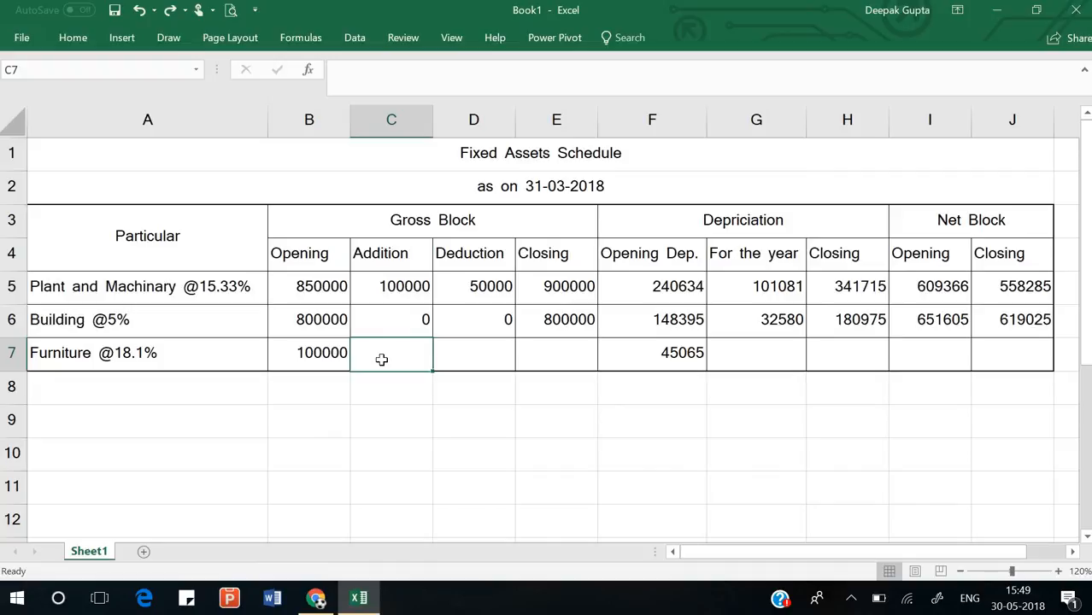
pyautogui.write('50000')
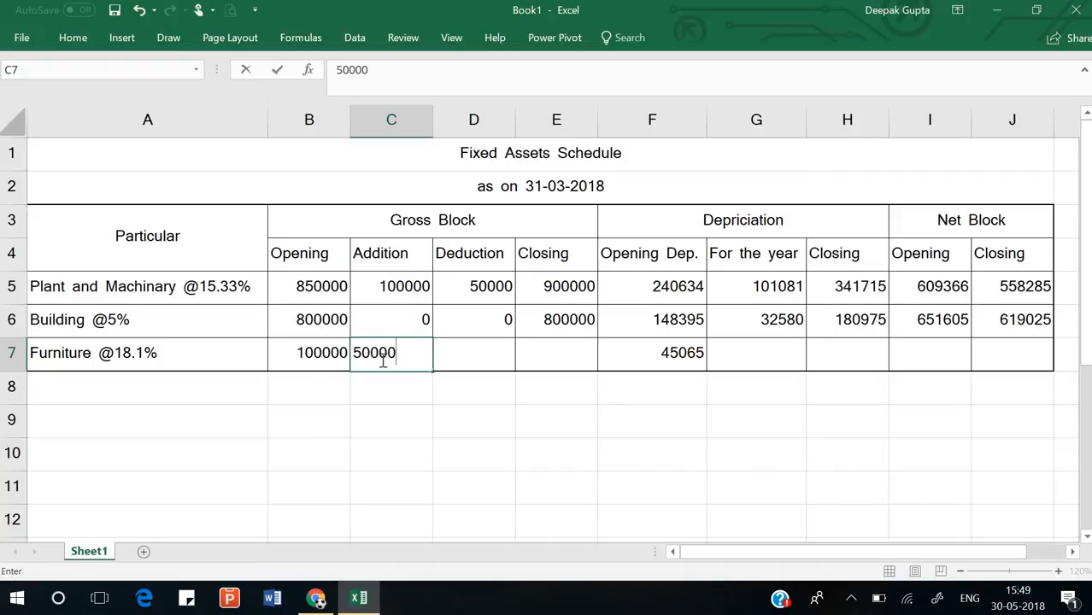
pyautogui.press('Return')
pyautogui.press('Up')
pyautogui.press('Right')
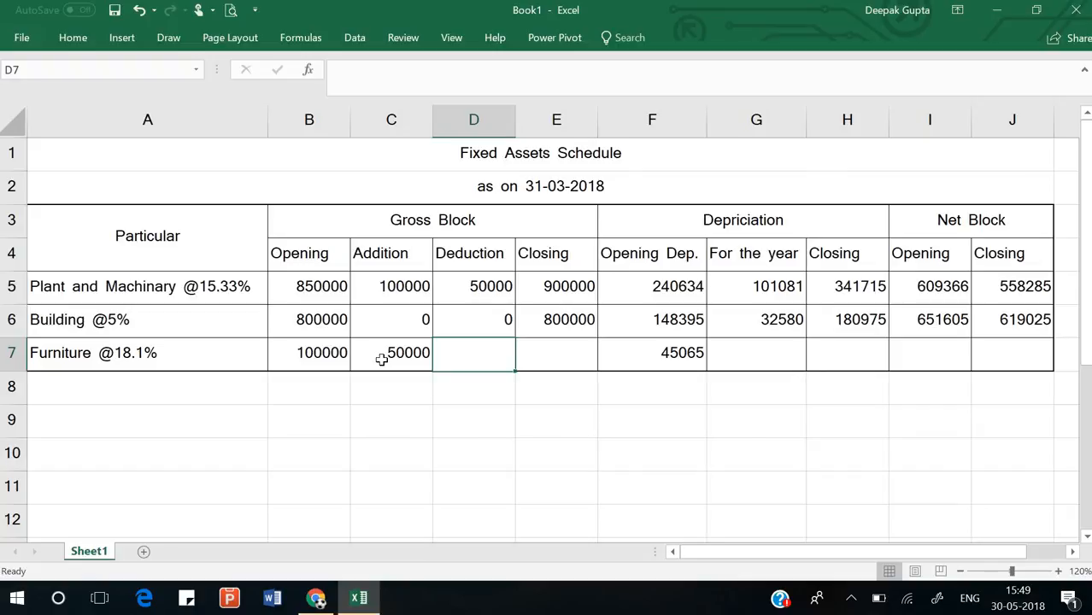
pyautogui.write('0')
pyautogui.press('Tab')
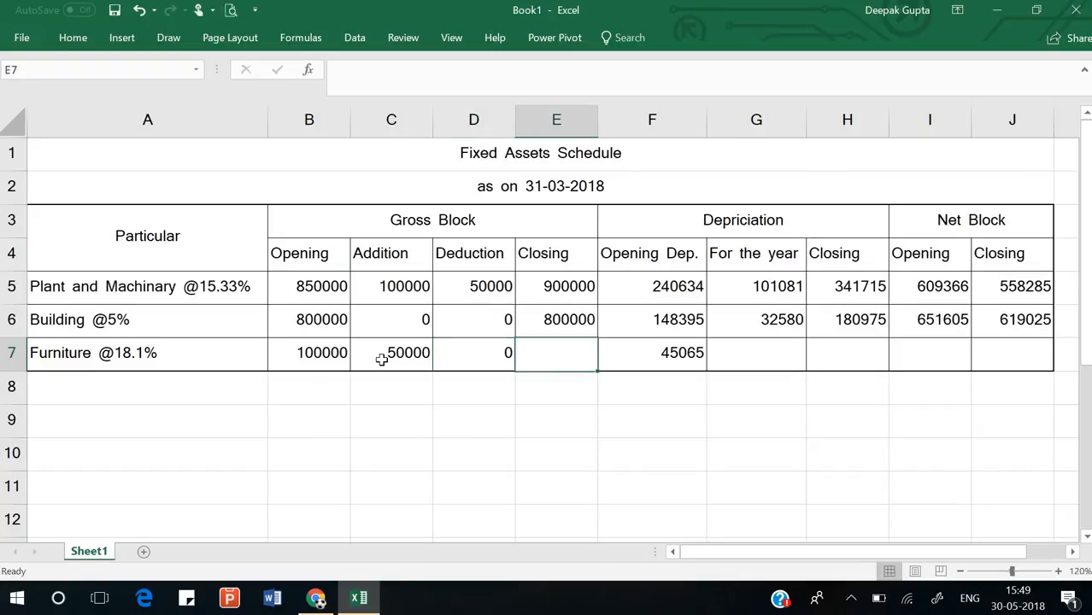
# - Copy the Gross Block Closing formula from cell E6 down to the Furniture row in E7
pyautogui.click(576, 327)
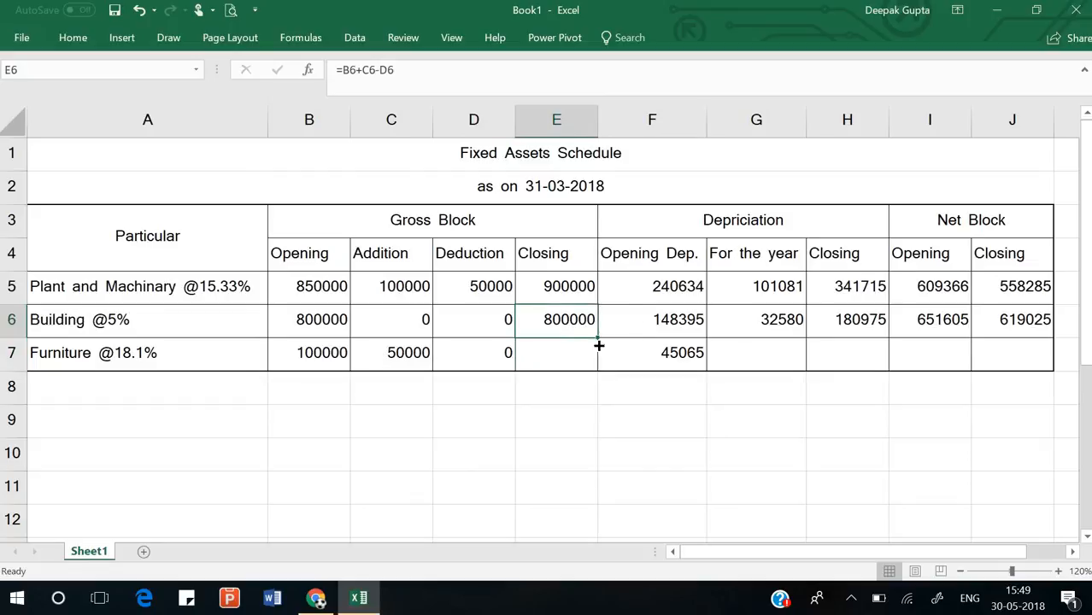
pyautogui.moveTo(597, 336); pyautogui.dragTo(598, 369)
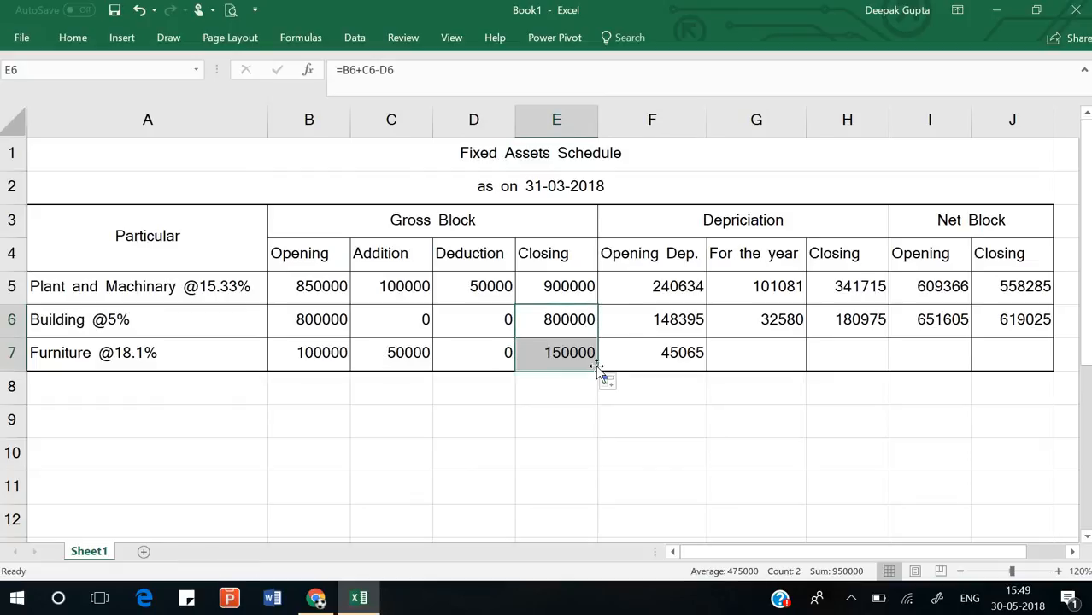
pyautogui.click(677, 333)
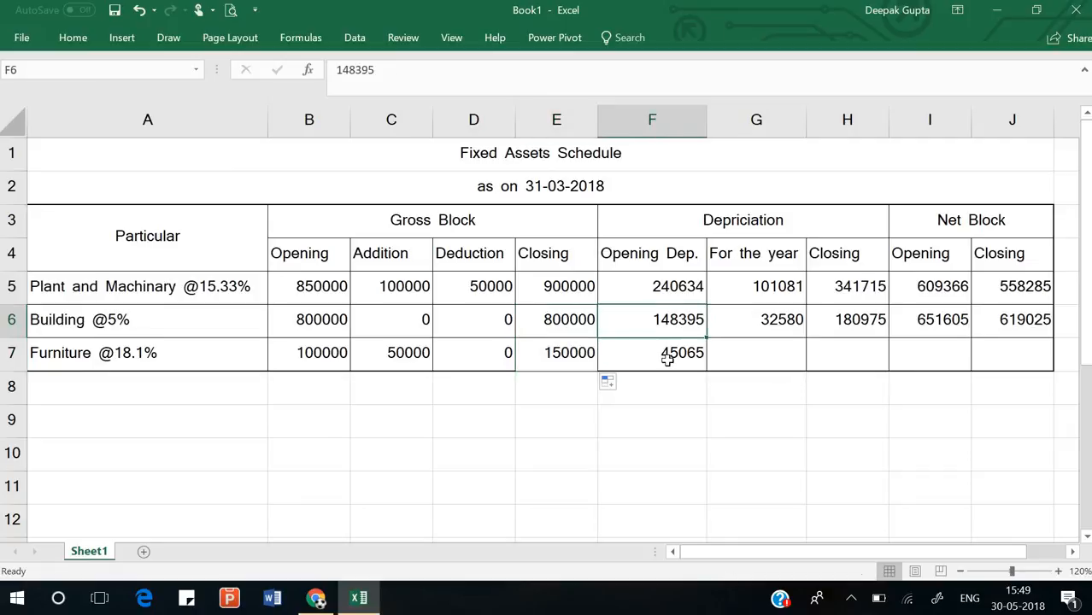
pyautogui.click(670, 353)
# - Copy the formula for the year's depreciation from cell G6 down to the Furniture row in G7
pyautogui.click(756, 356)
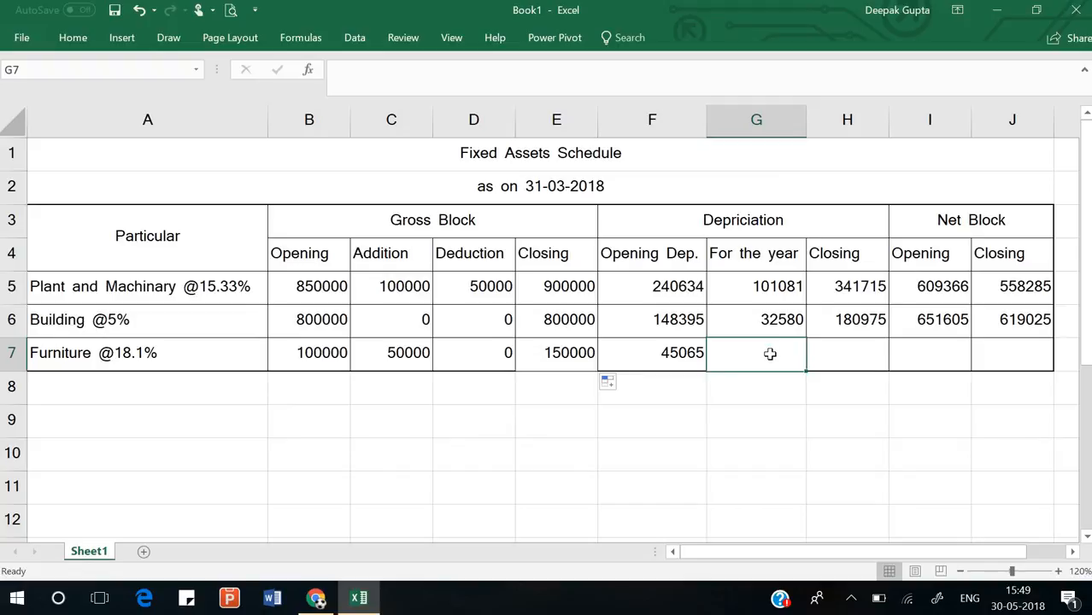
pyautogui.doubleClick(779, 323)
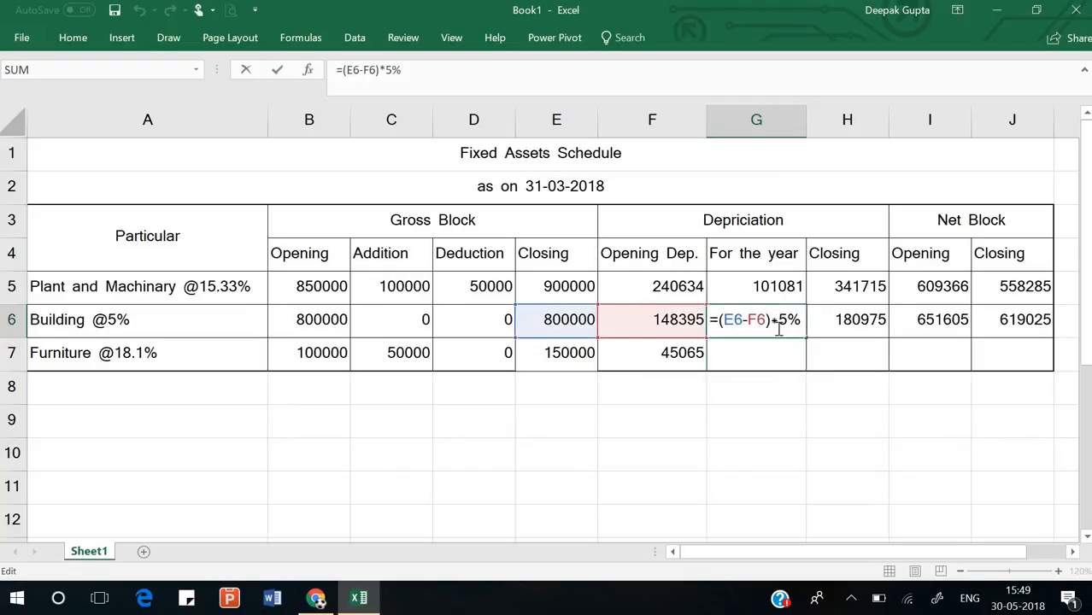
pyautogui.press('Escape')
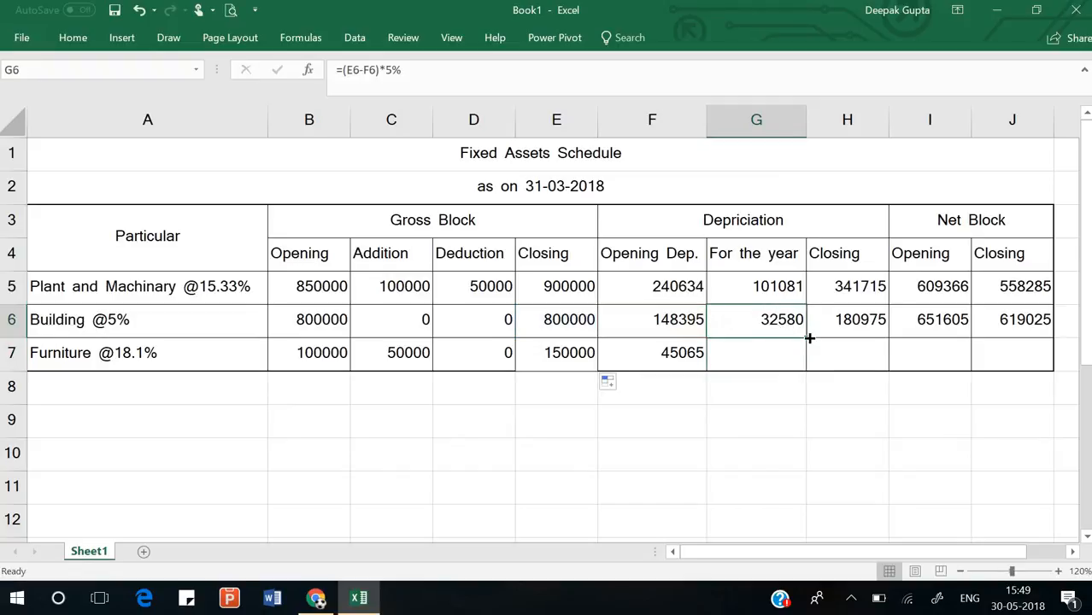
pyautogui.moveTo(807, 338)
pyautogui.mouseDown()
pyautogui.moveTo(804, 361)
pyautogui.moveTo(795, 356)
pyautogui.mouseUp()
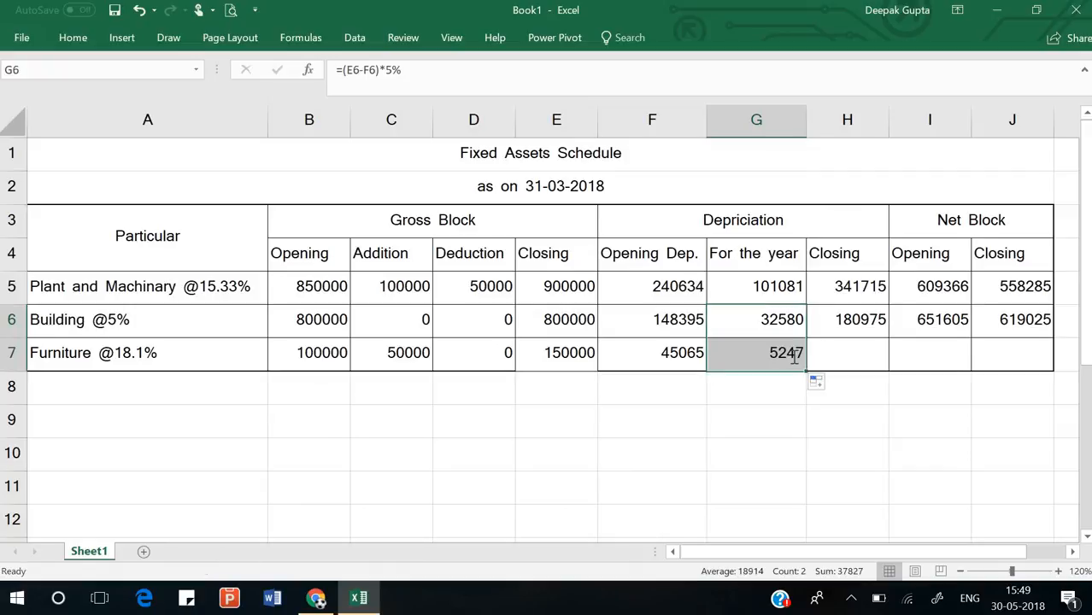
# - Change the depreciation rate in the Furniture formula in cell G7 to 18.1%, giving =(E7-F7)*18.1%
pyautogui.doubleClick(795, 357)
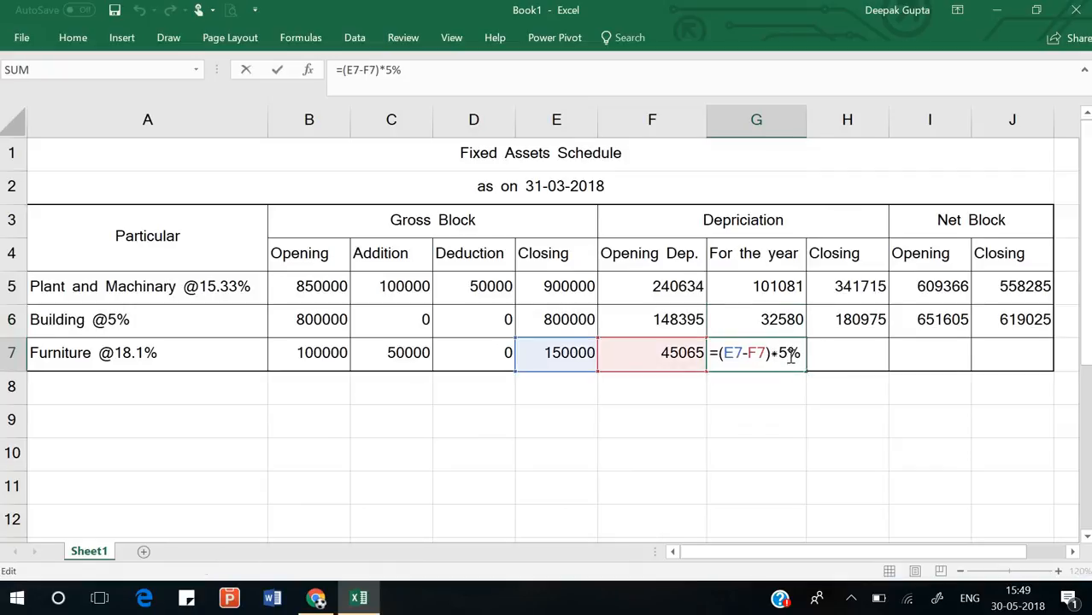
pyautogui.press('BackSpace')
pyautogui.write('18.1')
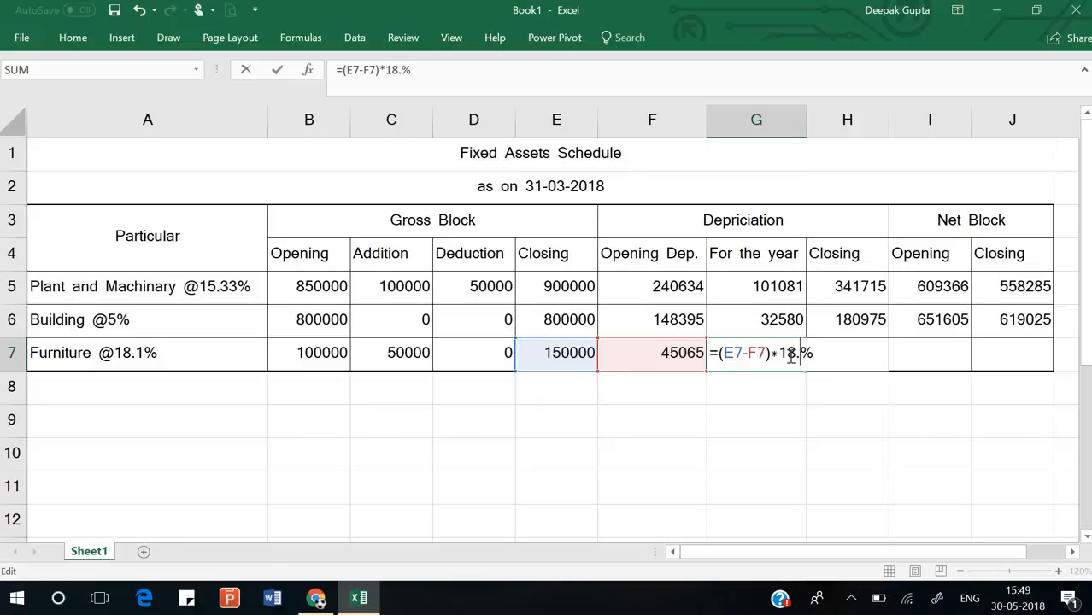
pyautogui.write('%')
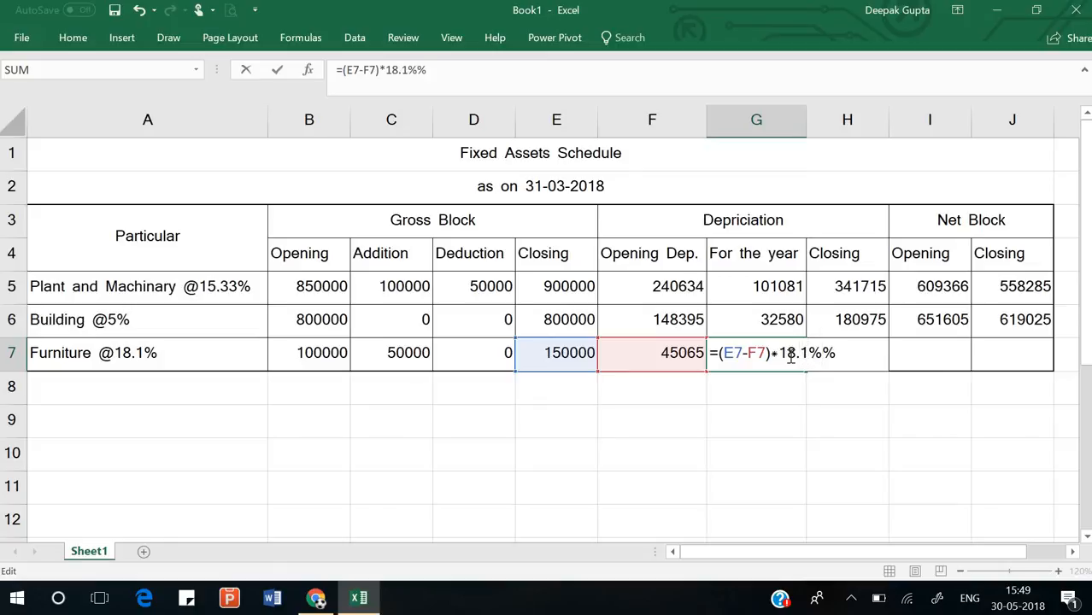
pyautogui.press('BackSpace')
pyautogui.press('Return')
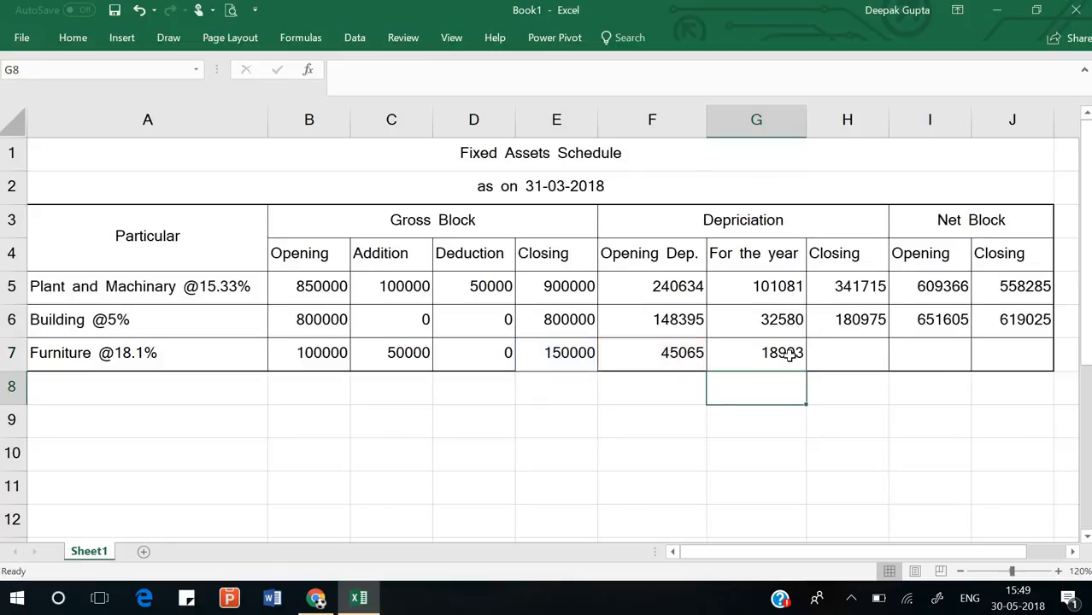
# - Copy the Depreciation Closing formula from cell H6 down to the Furniture row in H7 and check the row's depreciation cells
pyautogui.click(854, 352)
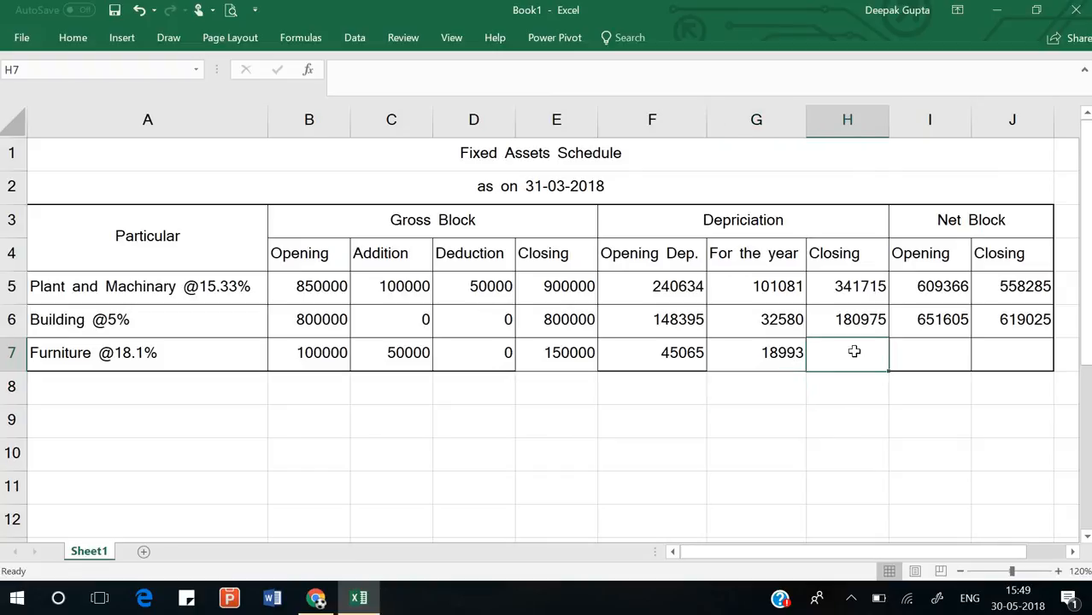
pyautogui.click(858, 320)
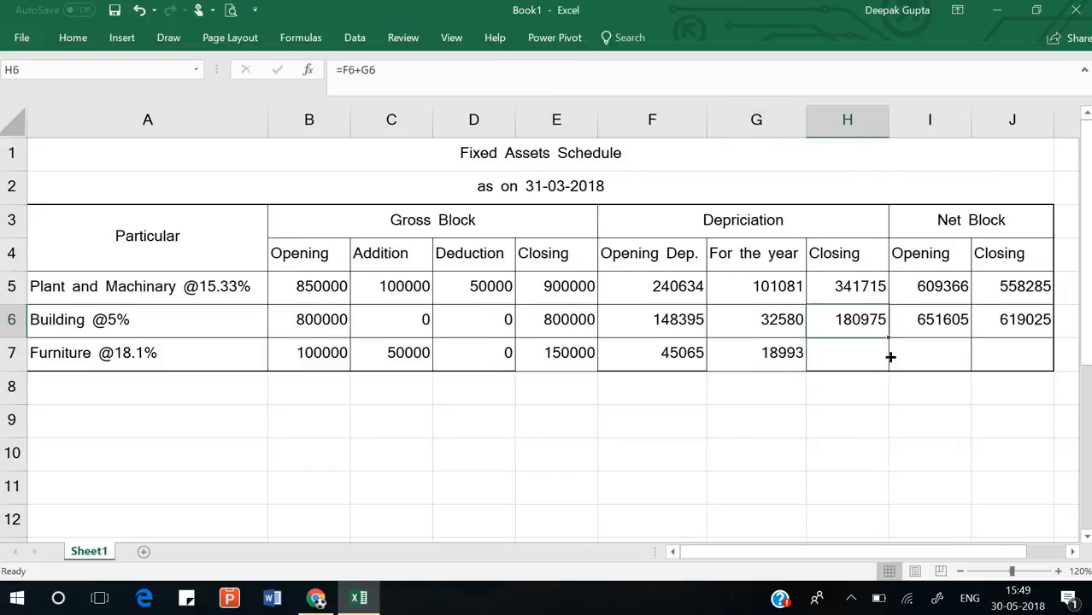
pyautogui.moveTo(890, 338); pyautogui.dragTo(889, 361)
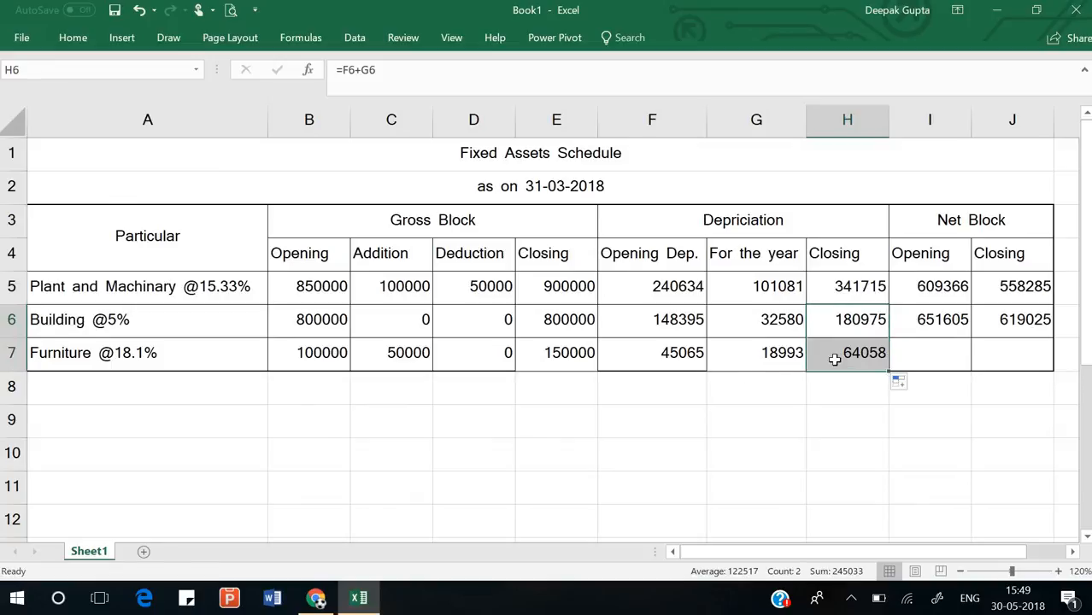
pyautogui.click(686, 362)
pyautogui.click(758, 363)
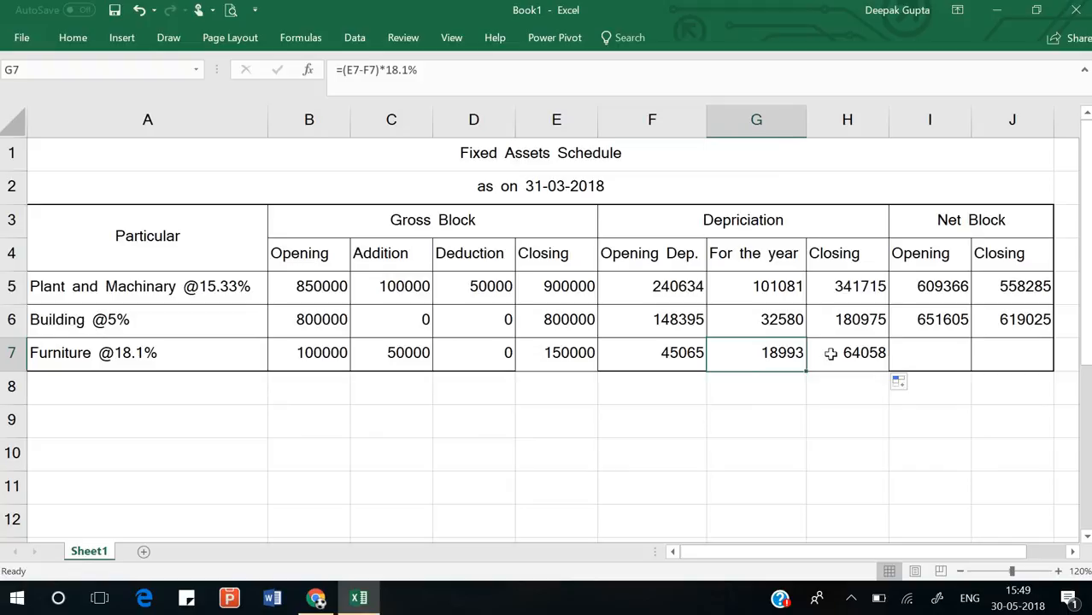
pyautogui.click(830, 354)
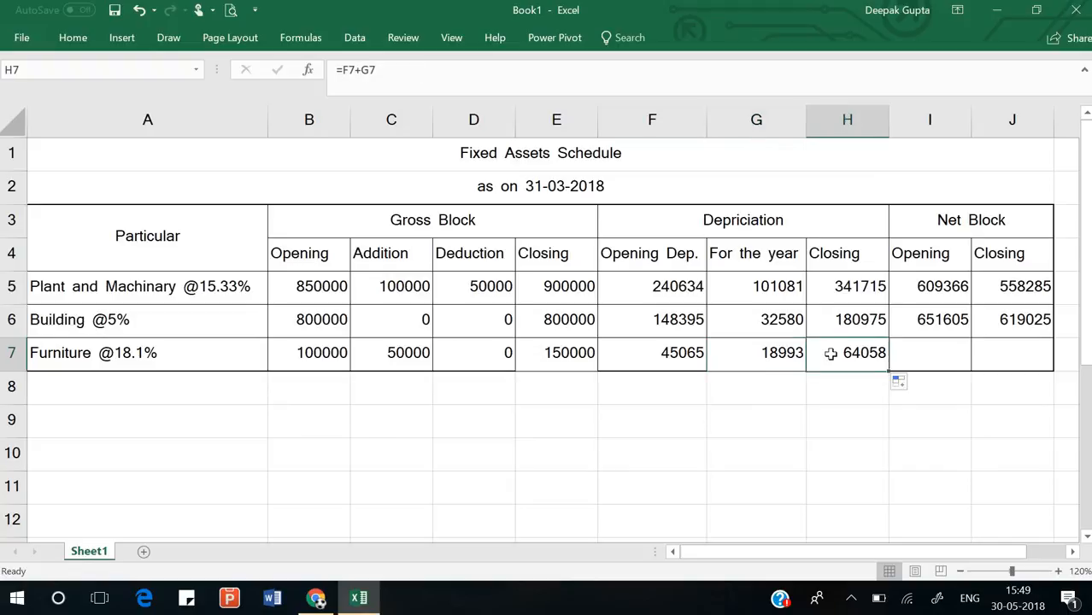
# - Copy the Net Block Opening formula from cell I6 down to the Furniture row in I7
pyautogui.click(927, 345)
pyautogui.click(961, 331)
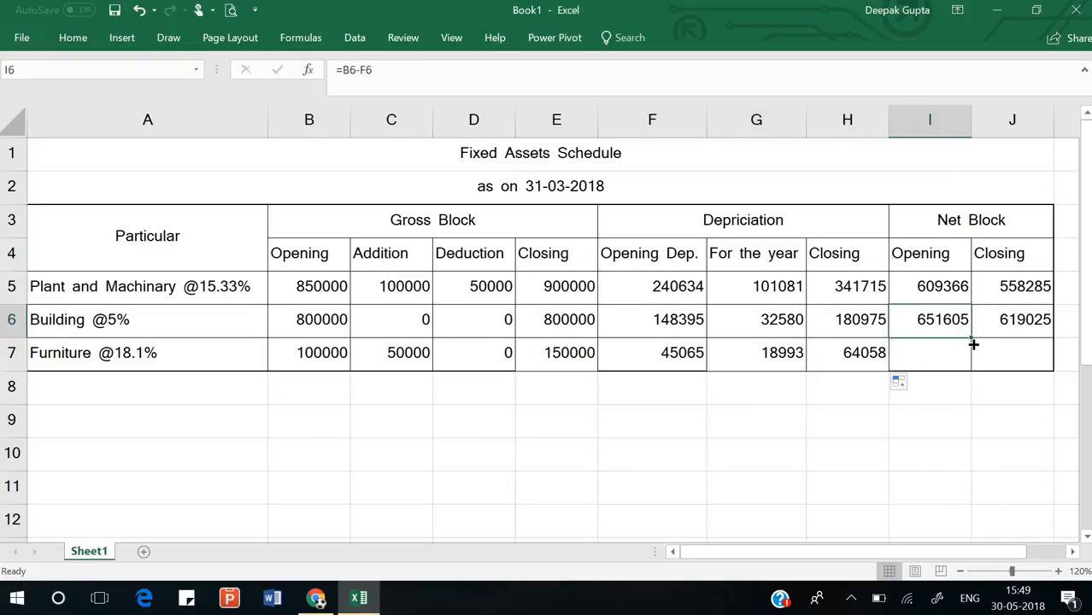
pyautogui.moveTo(972, 339); pyautogui.dragTo(951, 359)
pyautogui.click(950, 359)
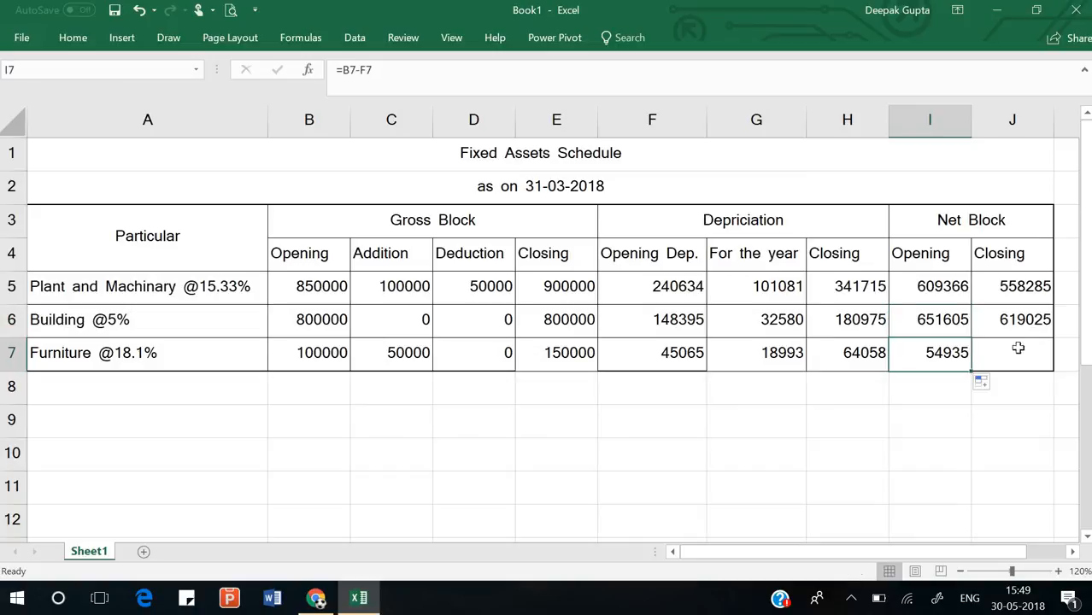
# - Copy the Net Block Closing formula from cell J6 down to the Furniture row in J7
pyautogui.click(1018, 326)
pyautogui.moveTo(1055, 339); pyautogui.dragTo(1051, 363)
pyautogui.click(961, 398)
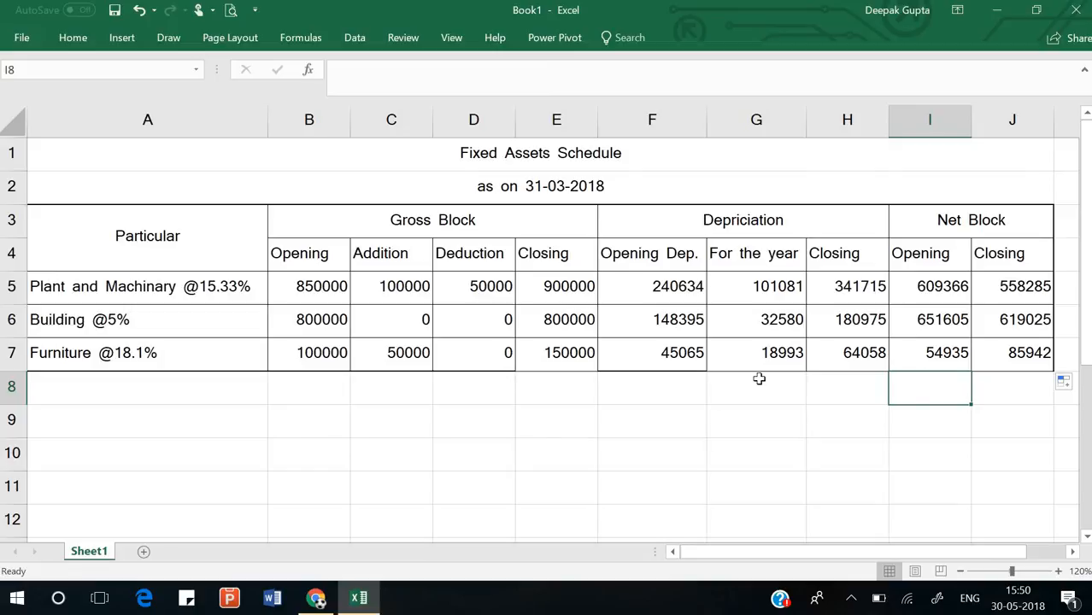
pyautogui.click(521, 435)
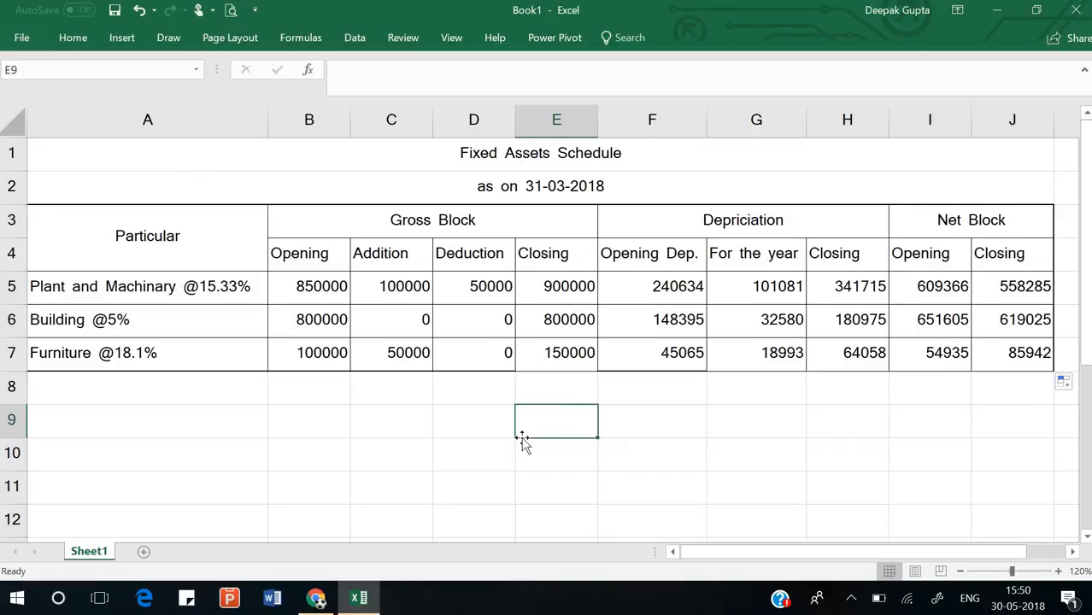